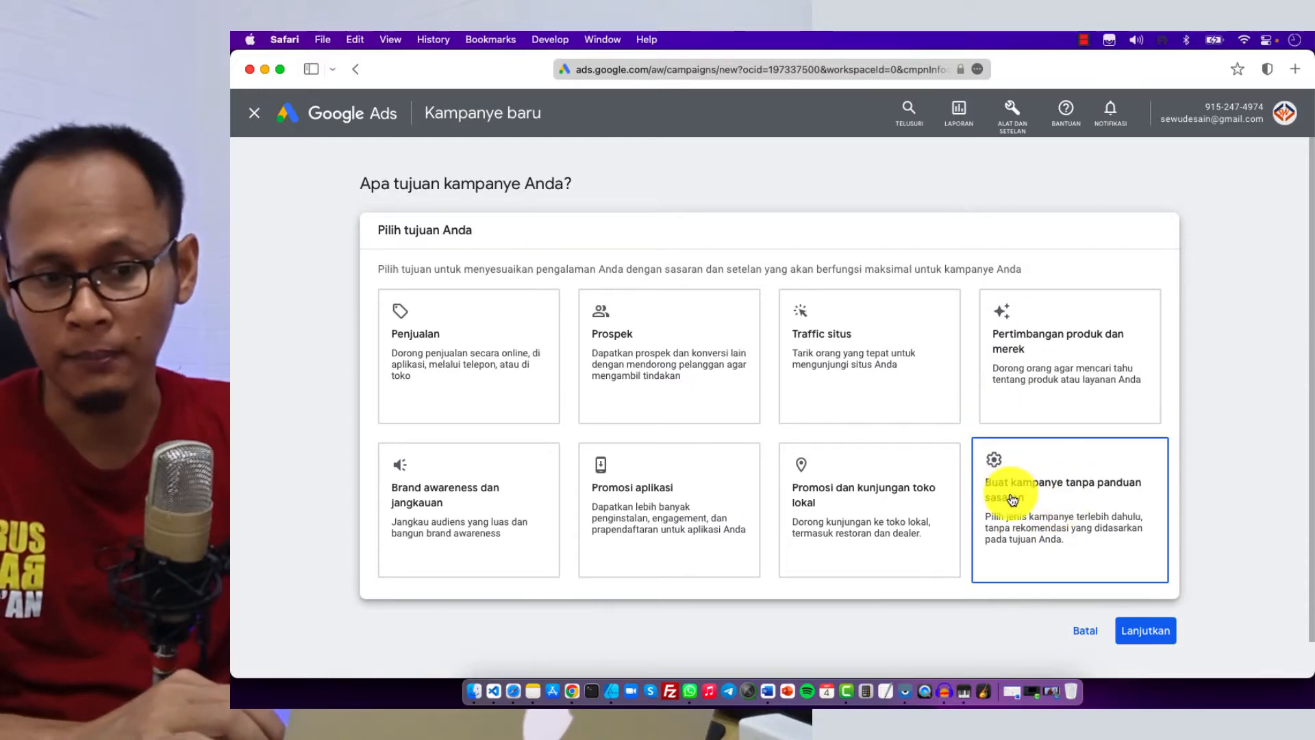
Start a campaign without goal guidance, using the Video type and the Kampanye Video kustom subtype.
left_click(1046, 517)
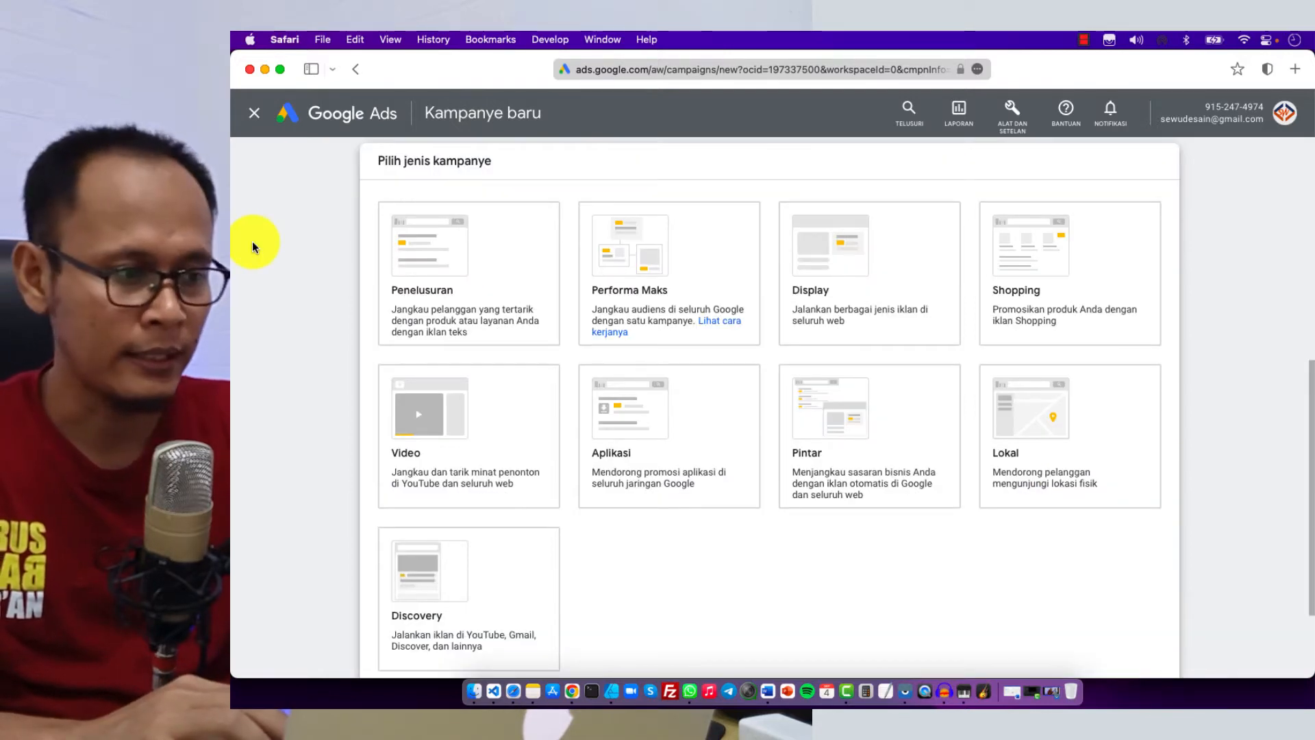
left_click(434, 375)
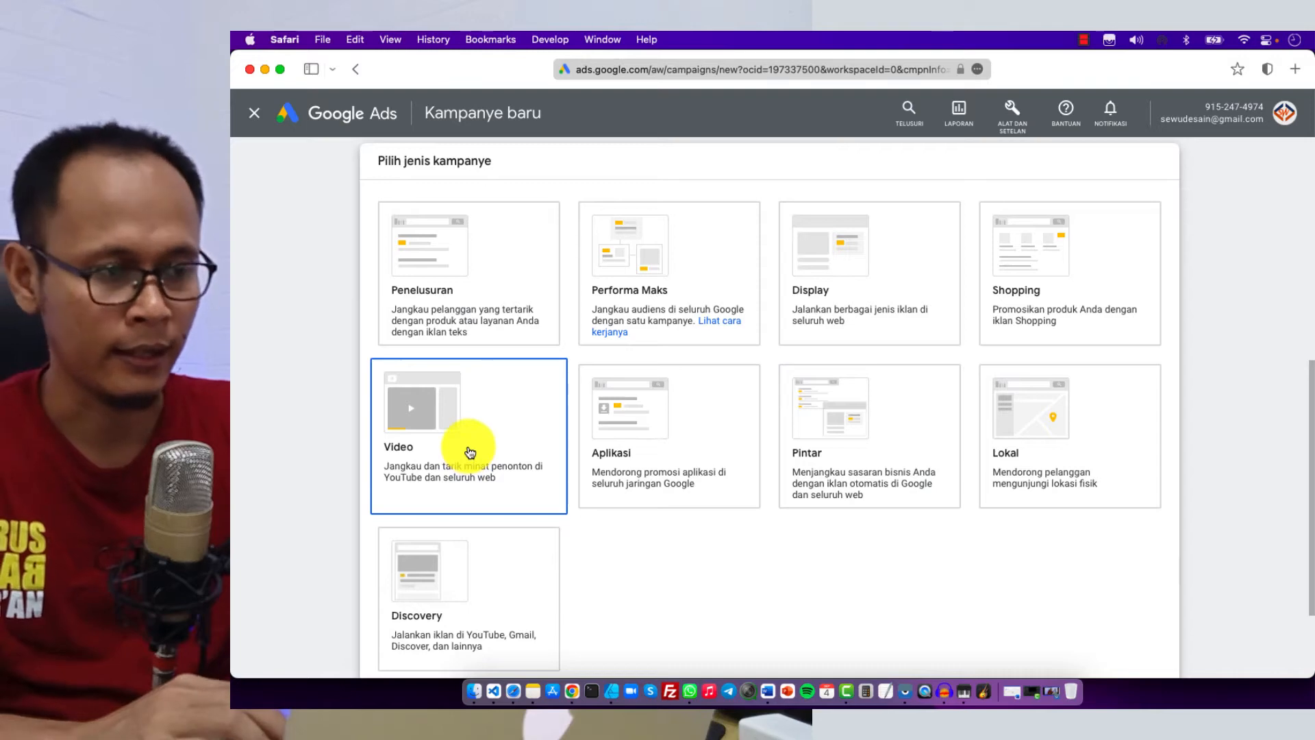
scroll(470, 454, "down", 10)
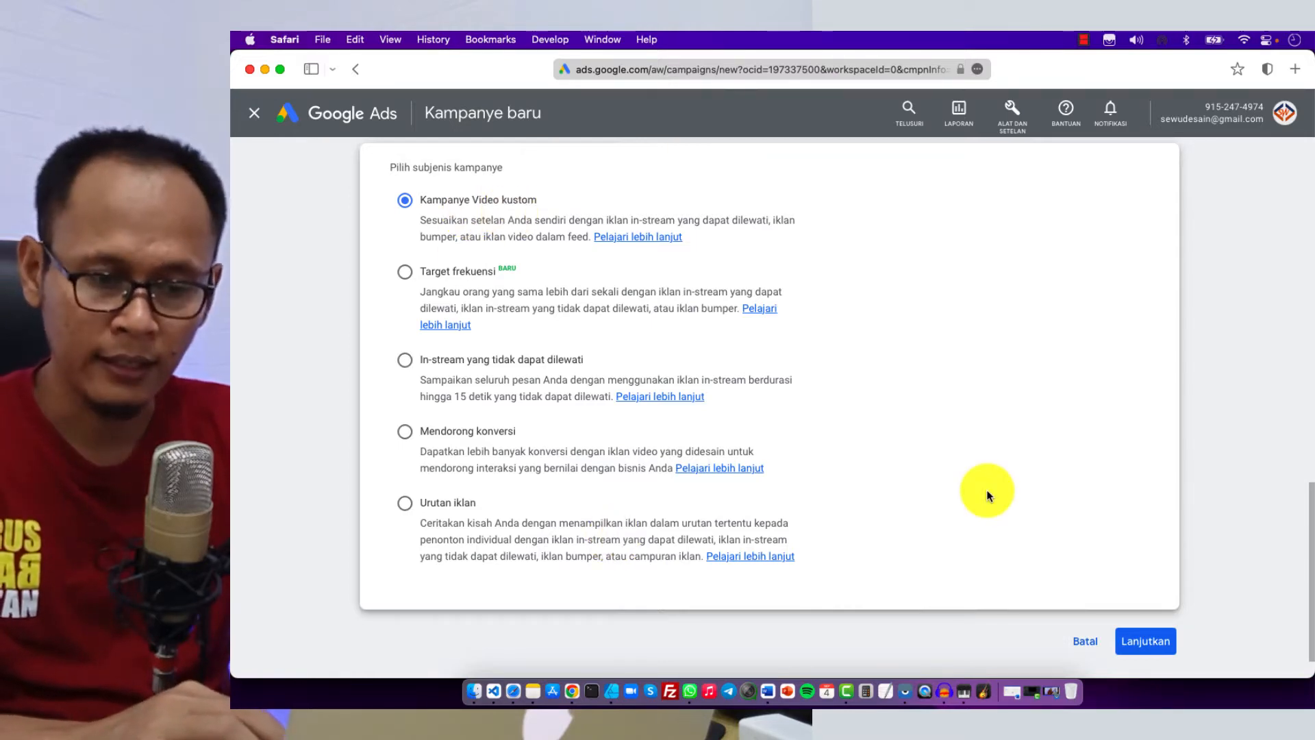
left_click(1145, 647)
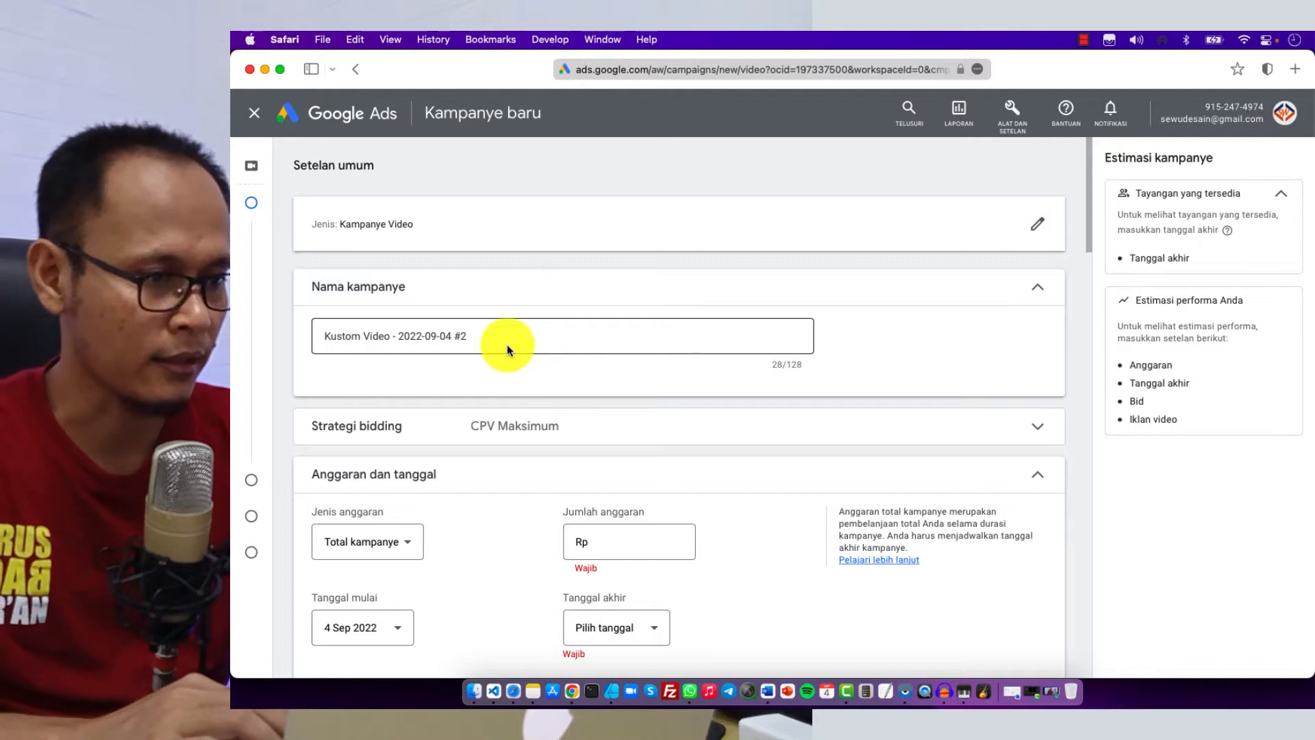
Rename the campaign as "Kampanye Video - 1".
scroll(507, 350, "down", 2)
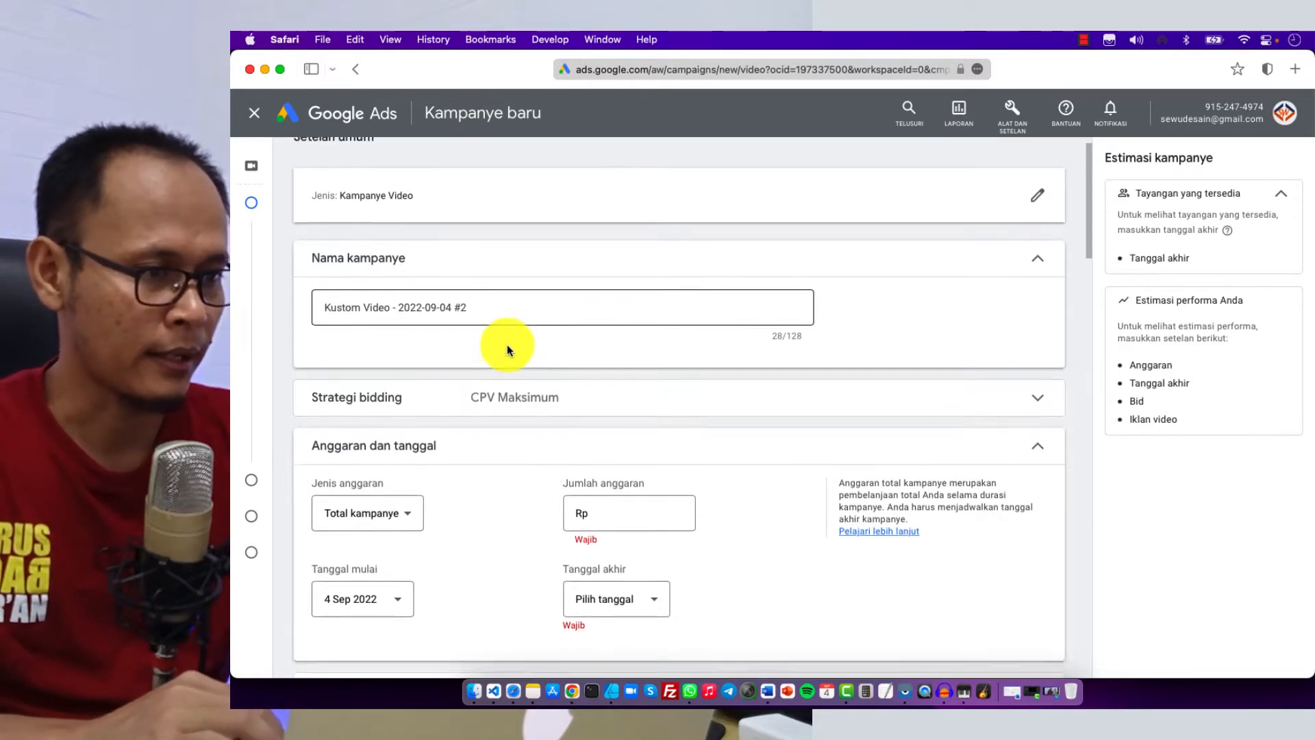
scroll(507, 350, "down", 2)
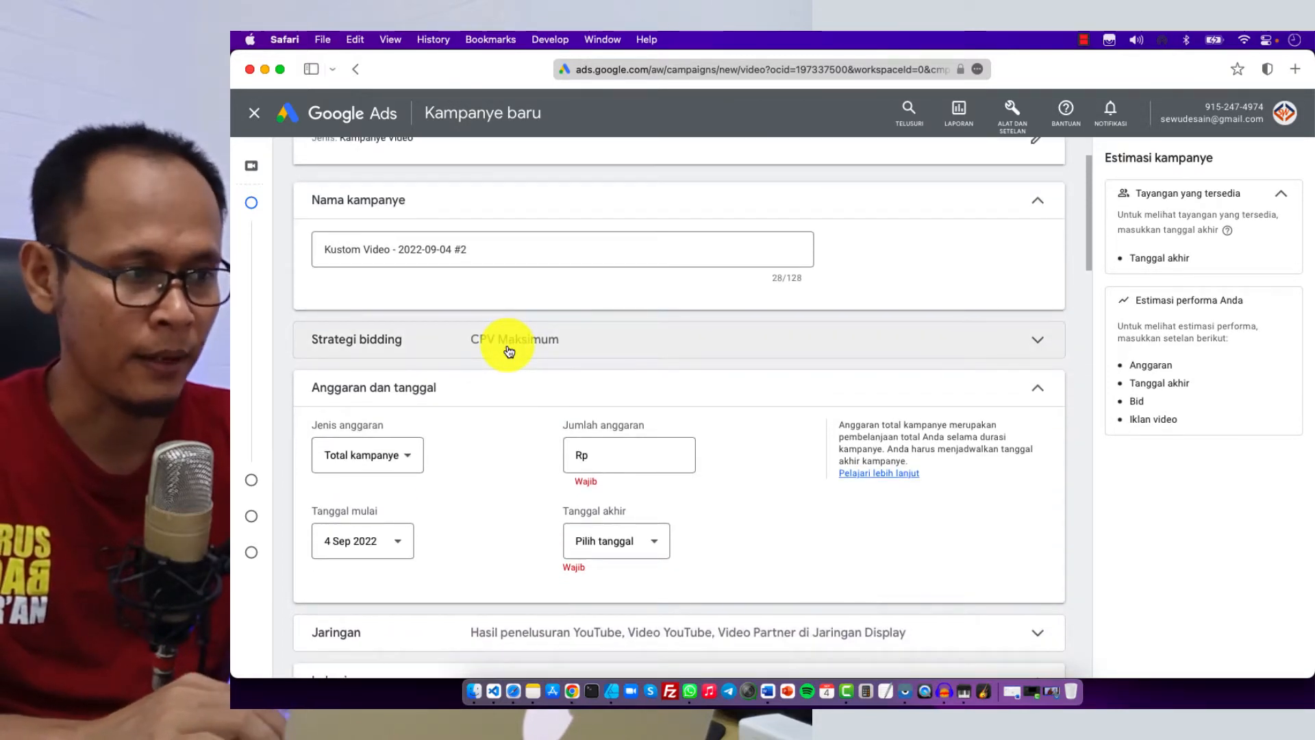
double_click(349, 249)
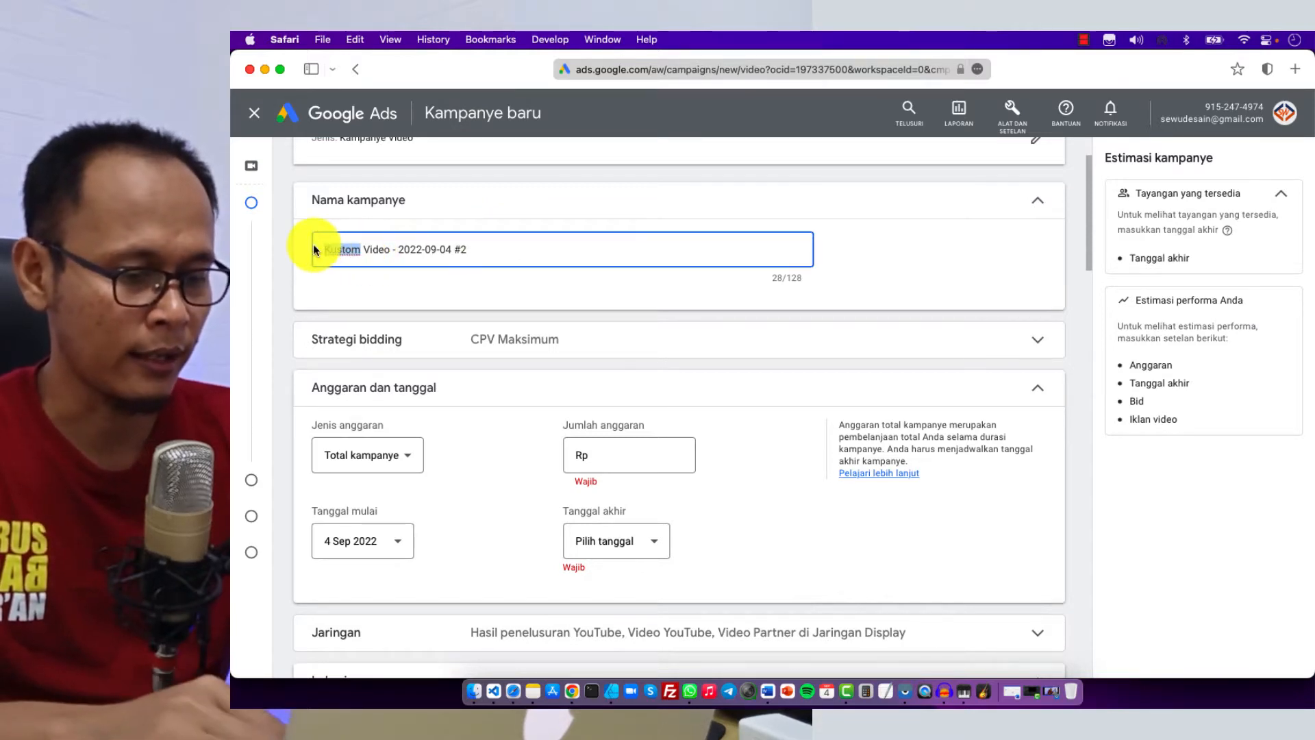
type("Kampanye Video - 1")
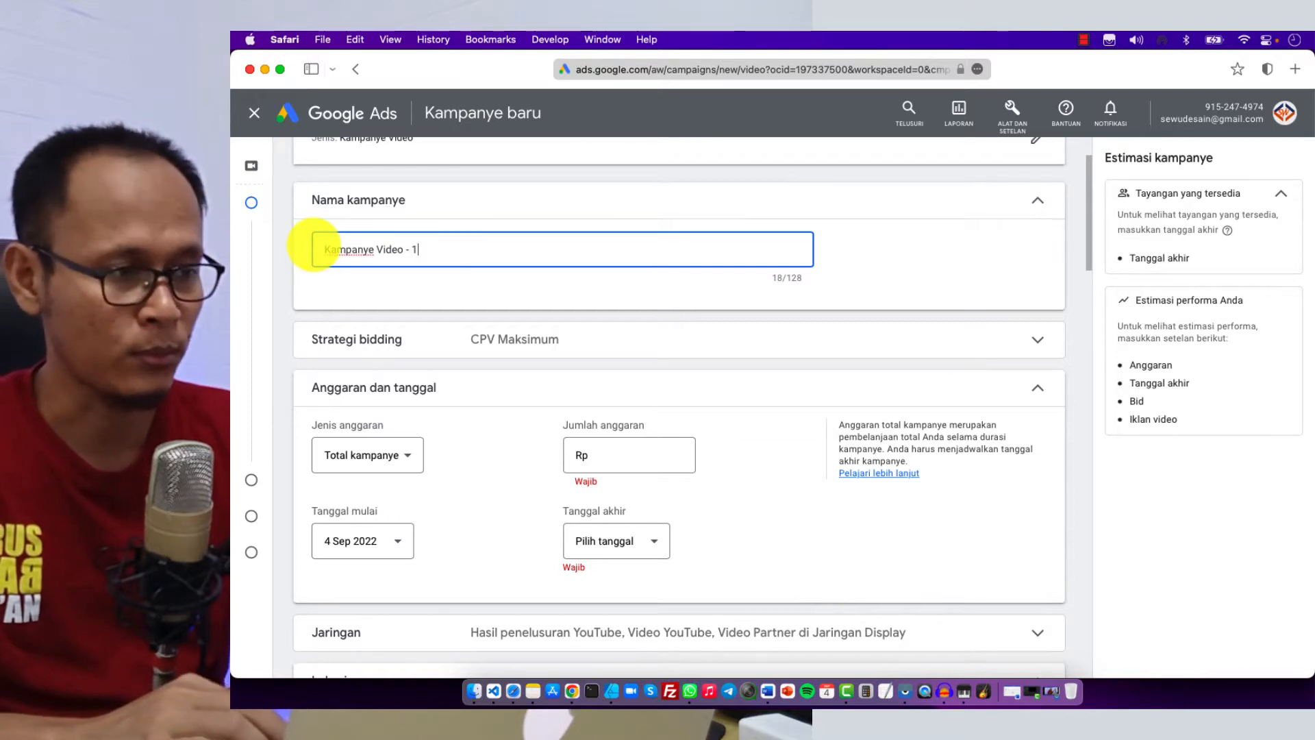
mouse_move(263, 265)
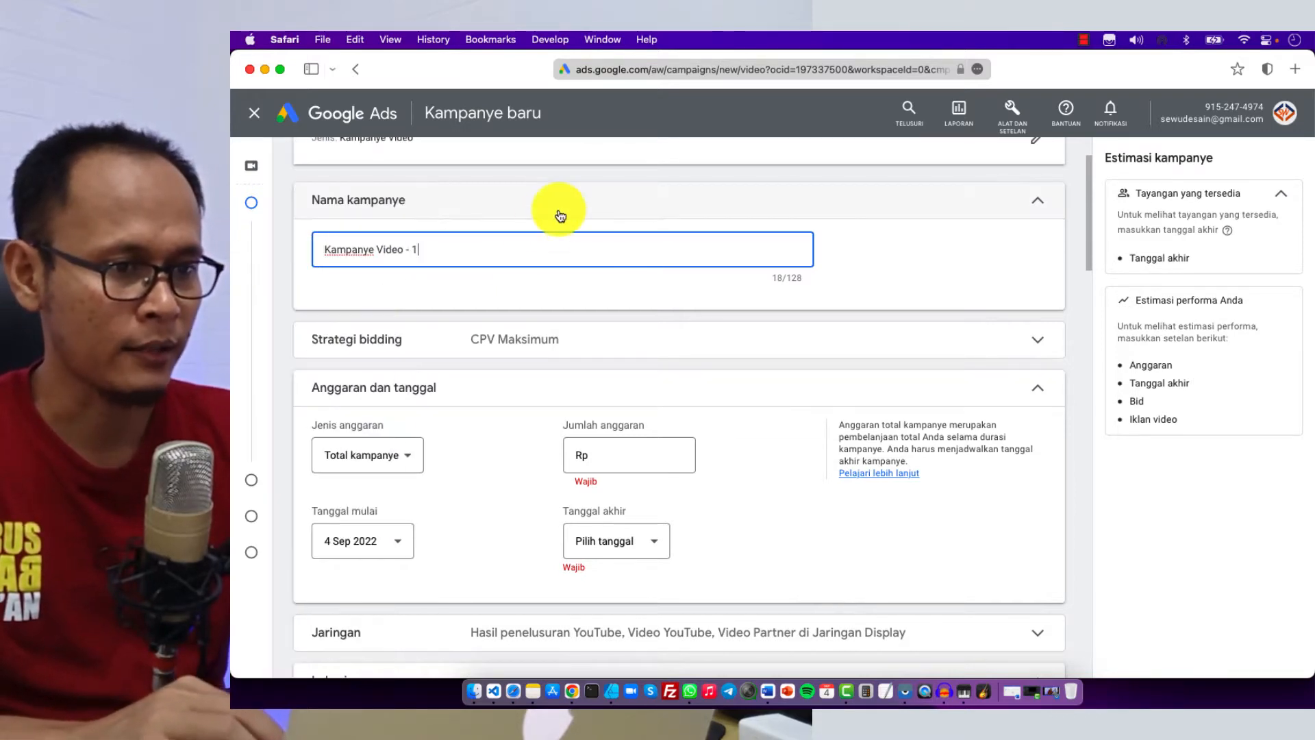
left_click(877, 257)
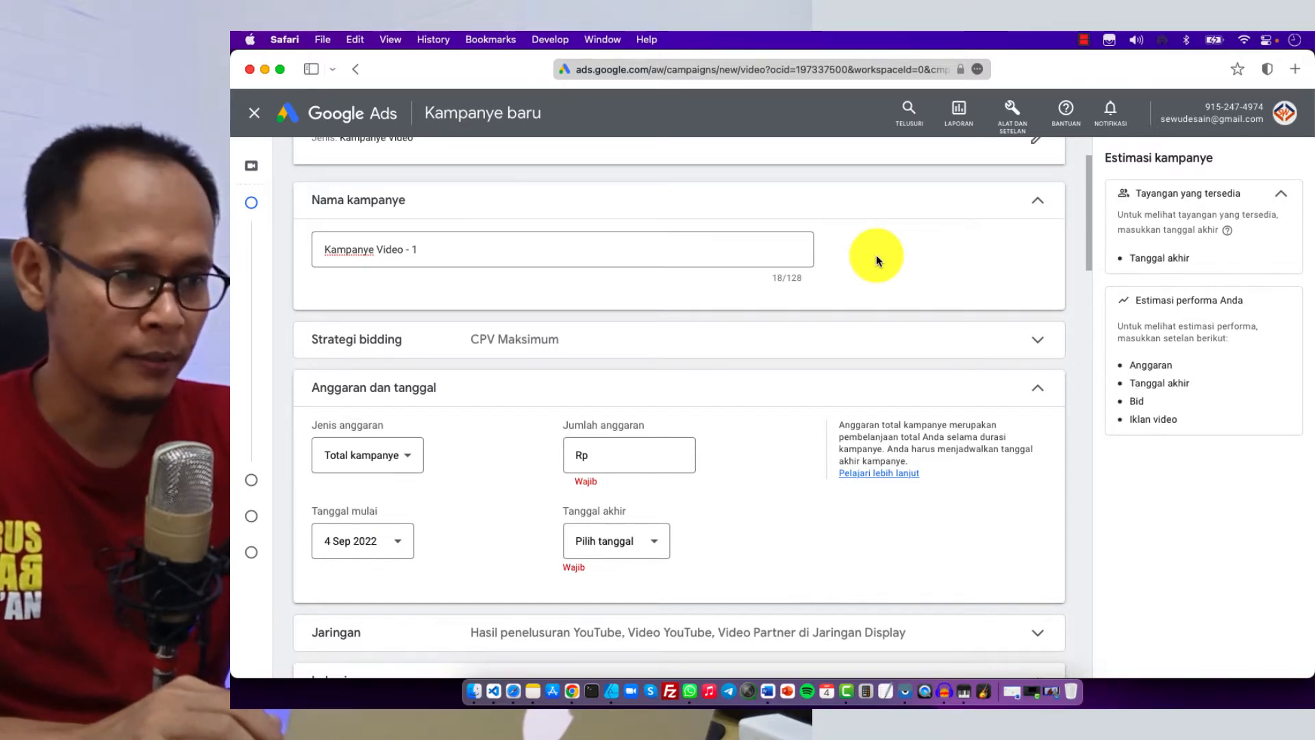
Expand the bidding strategy settings and review the CPV Maksimum option.
scroll(793, 294, "down", 2)
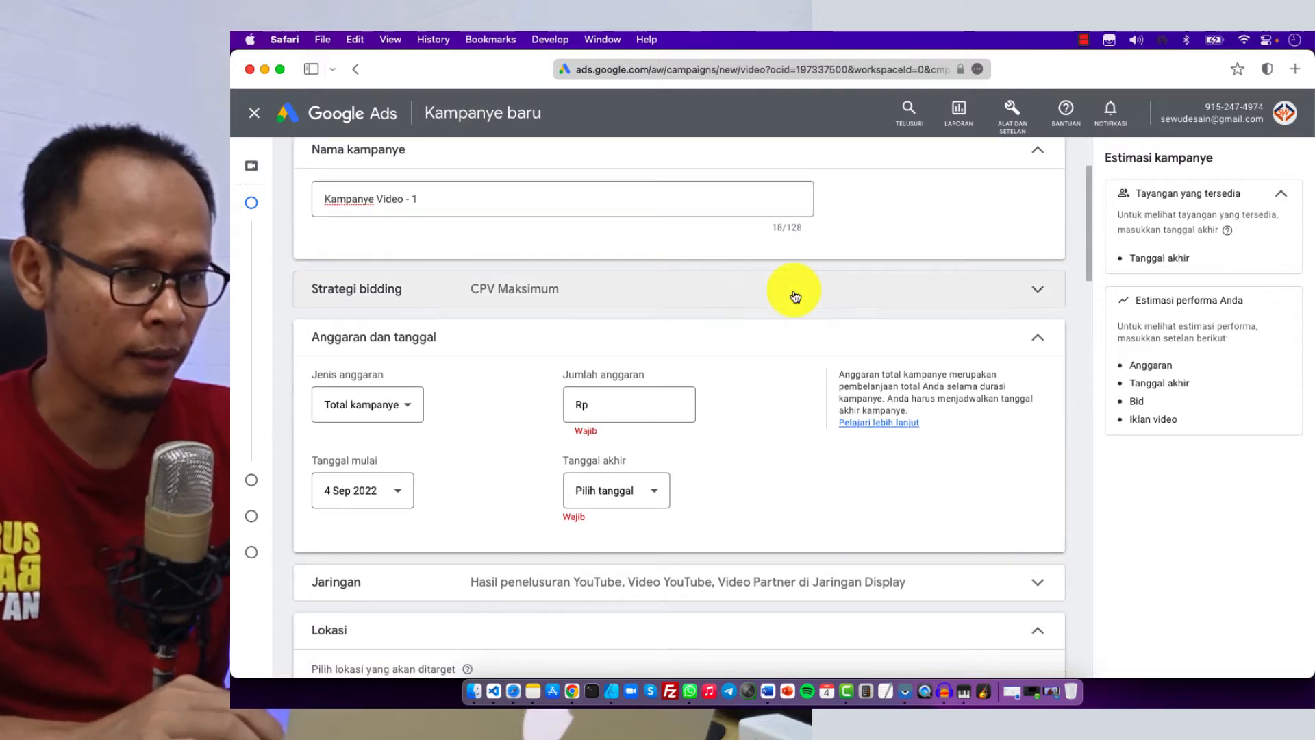
left_click(516, 287)
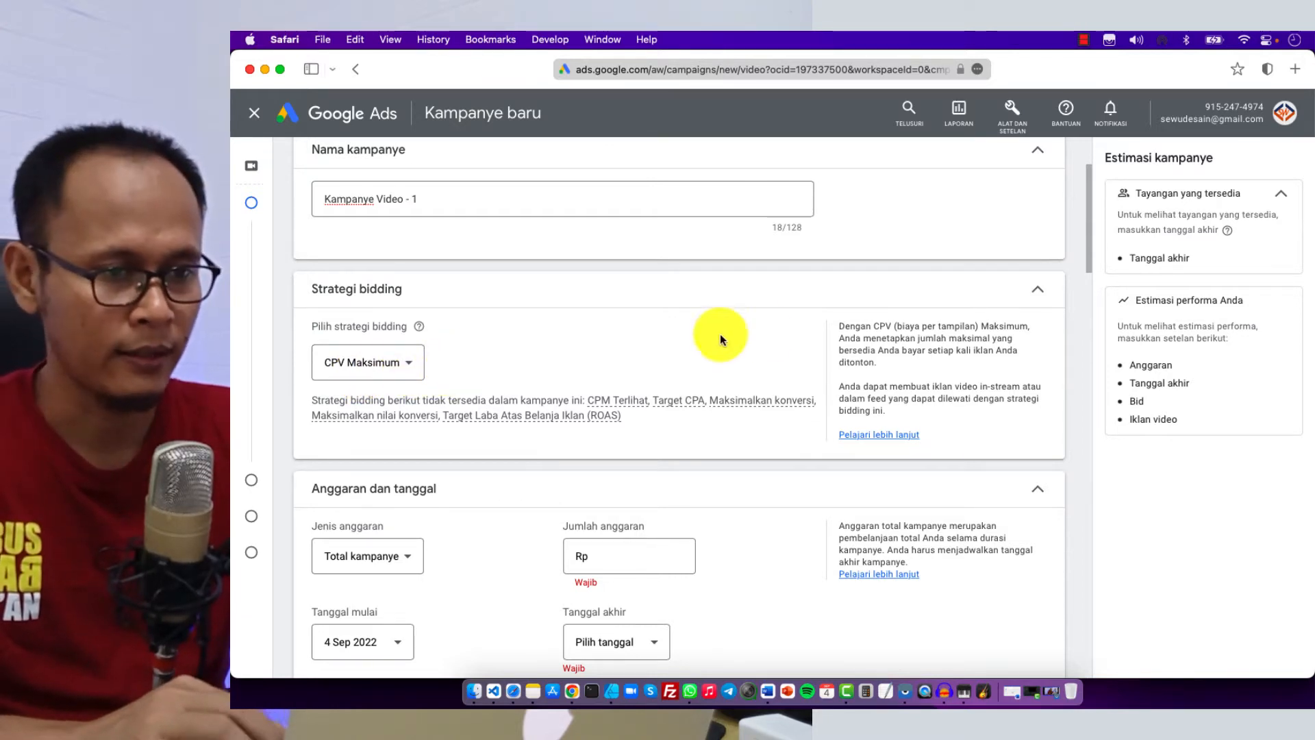
mouse_move(631, 397)
Change the budget type to Harian and set the budget amount to Rp 10.000.
scroll(633, 397, "down", 3)
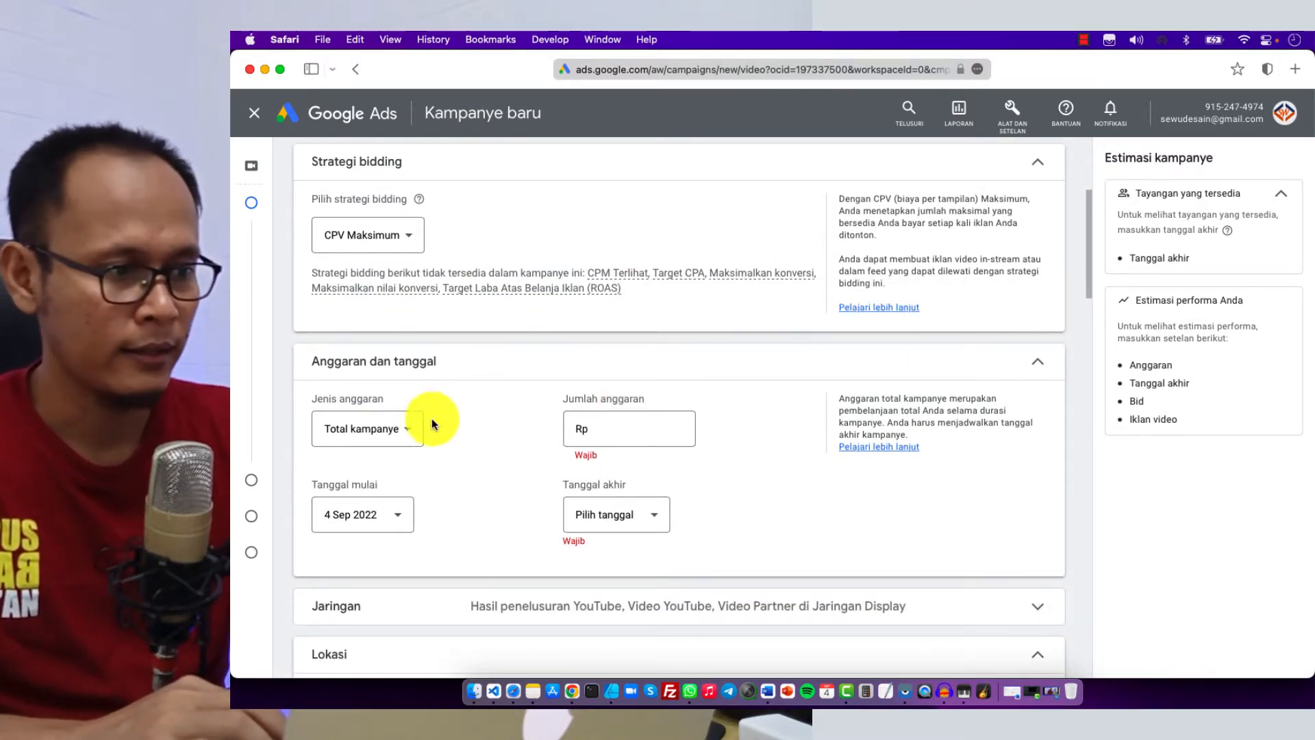
left_click(411, 435)
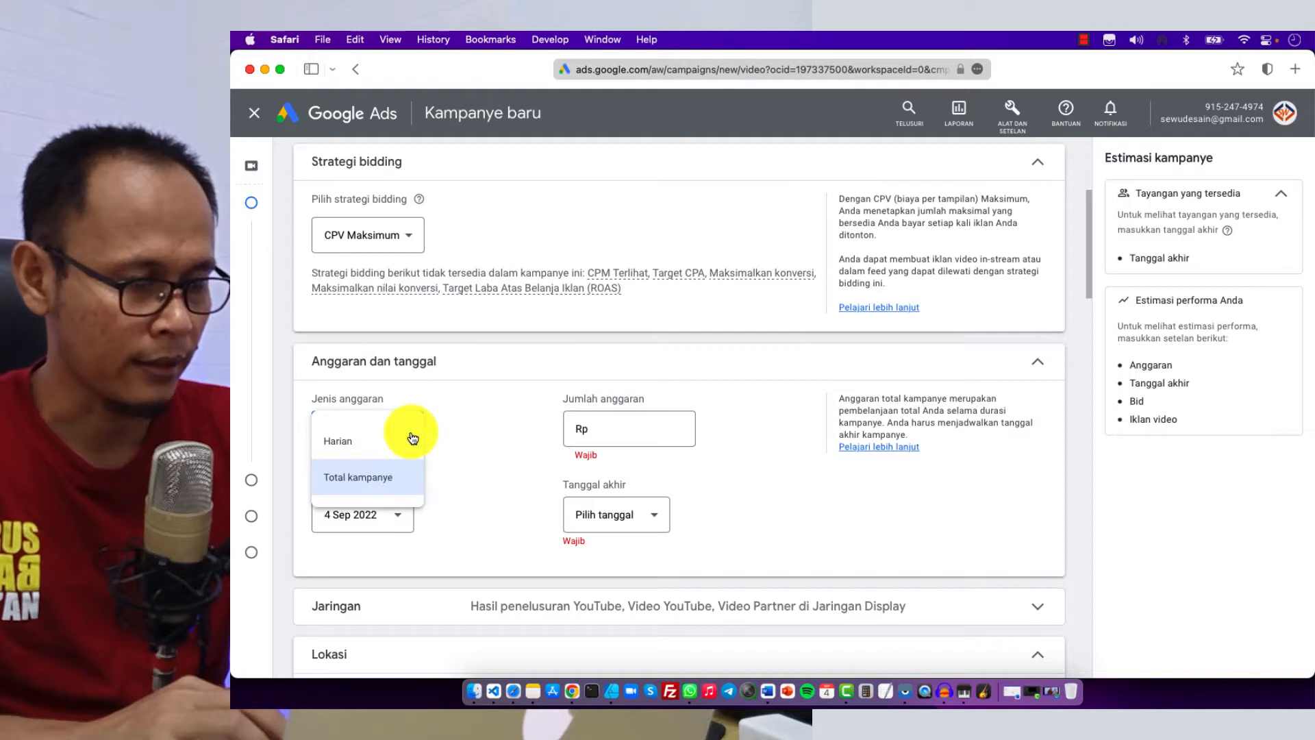
left_click(338, 434)
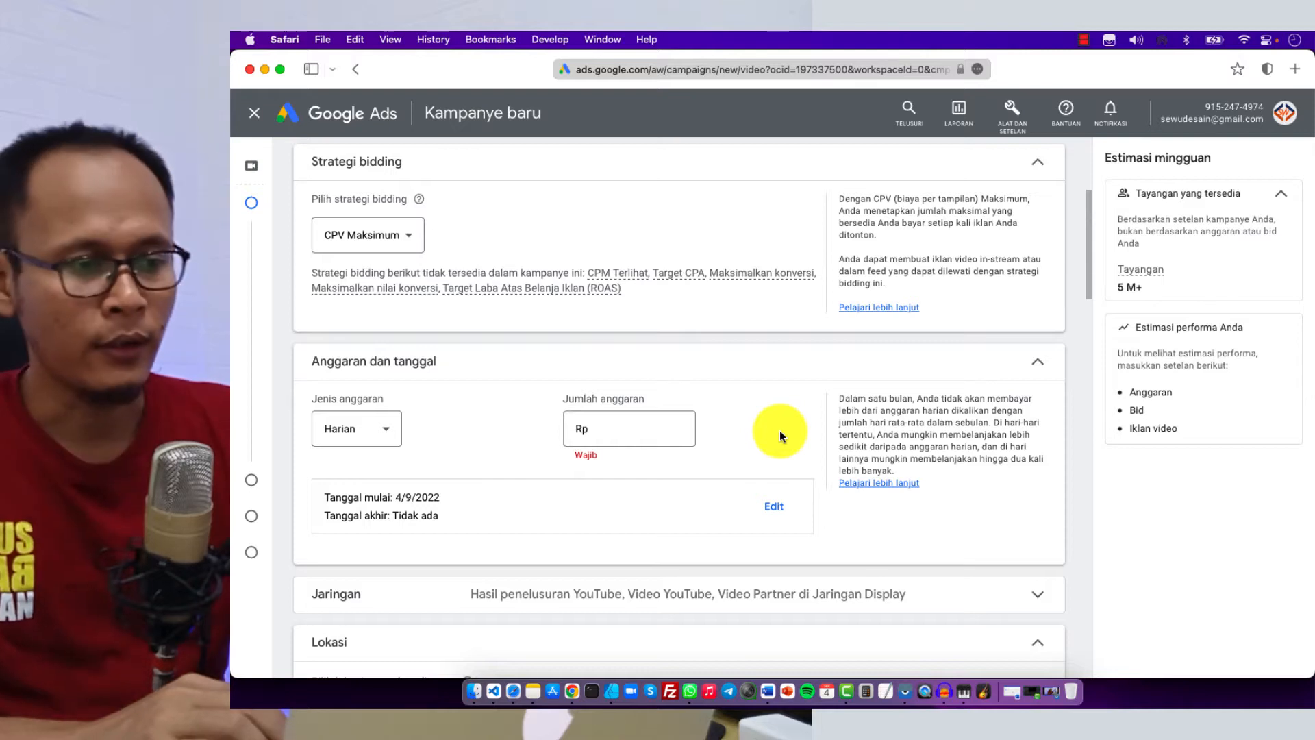
left_click(609, 430)
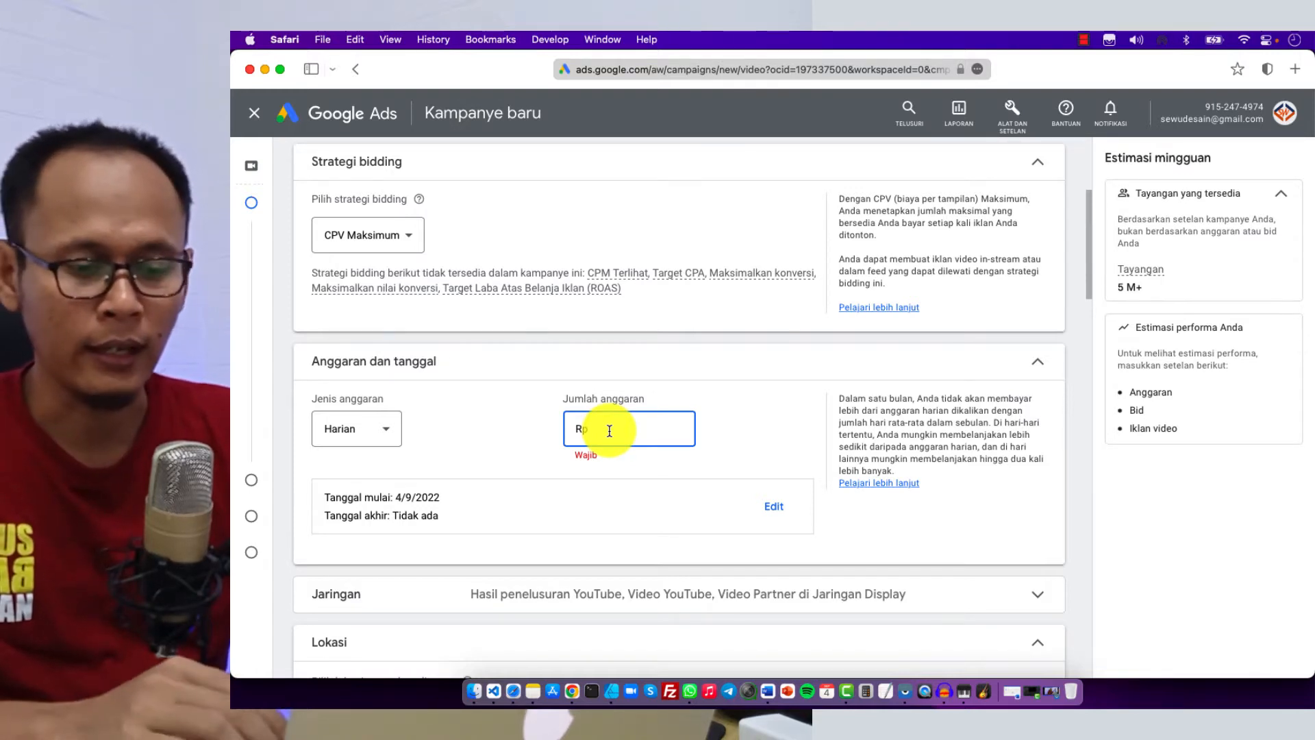
type("100000")
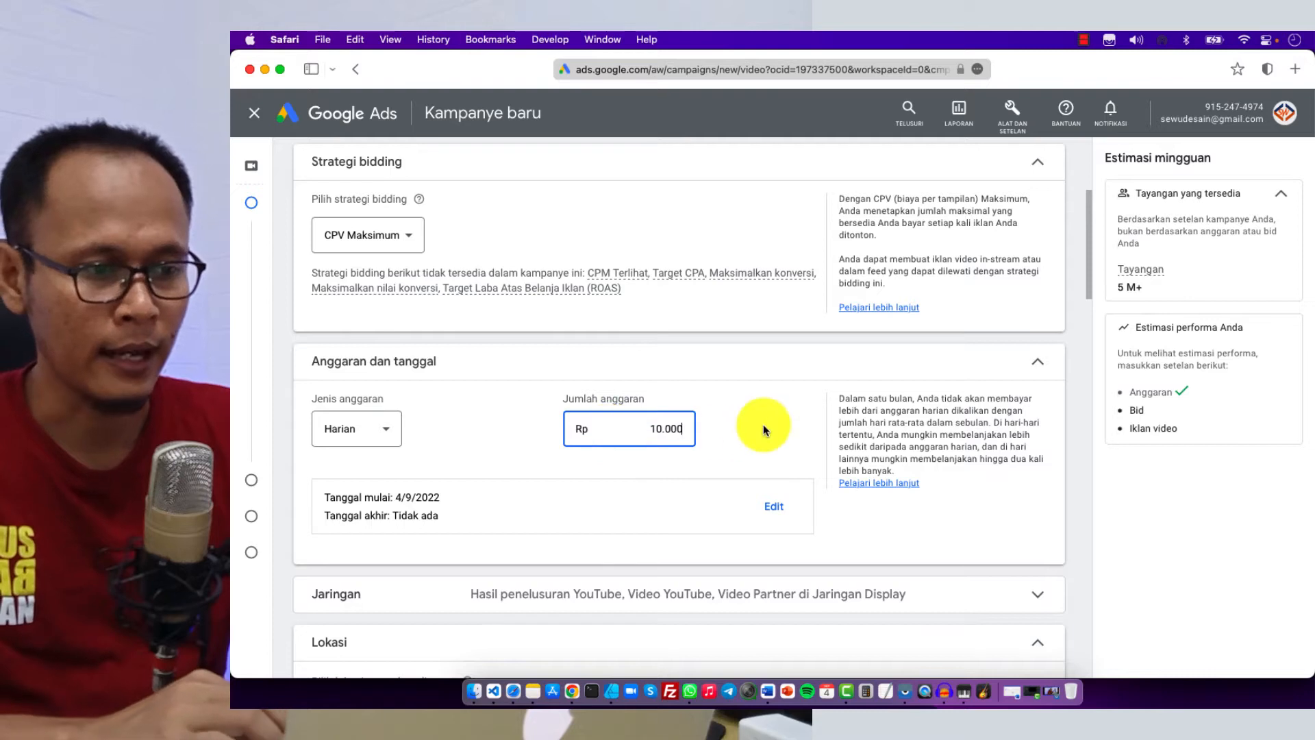
left_click(763, 431)
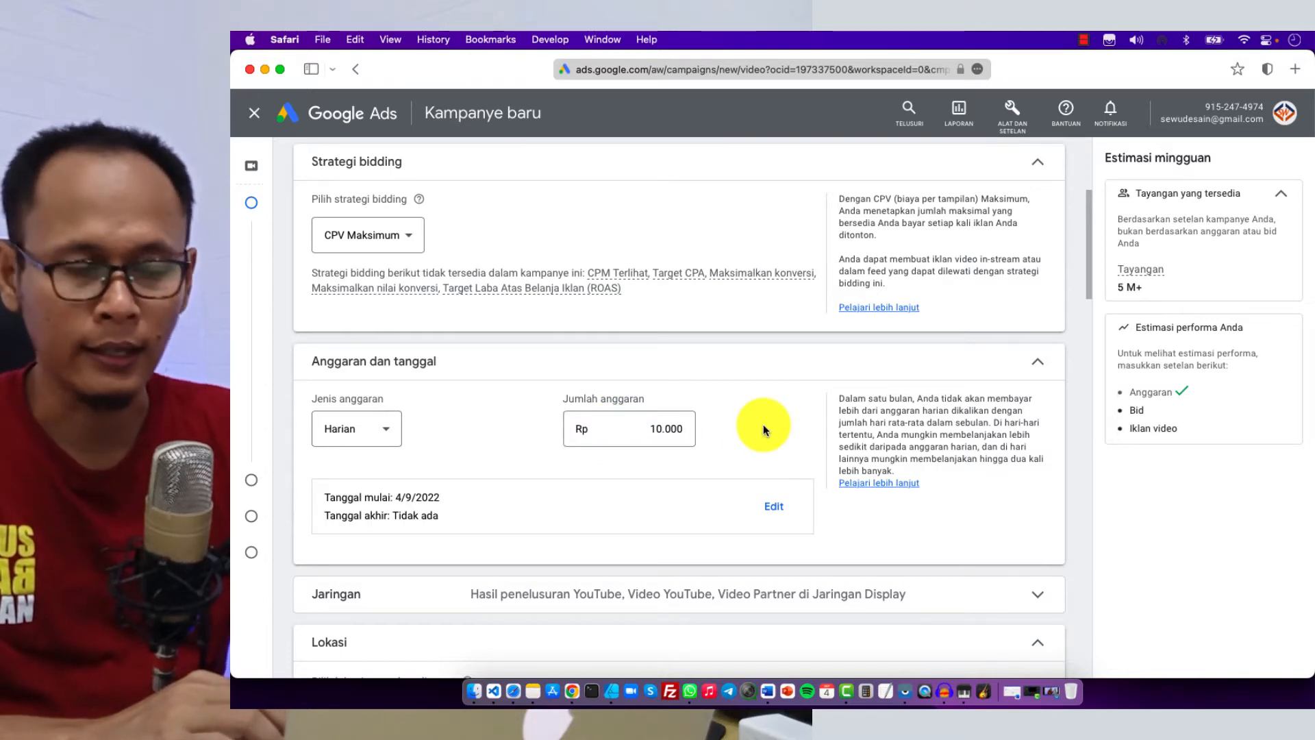
Open the campaign's start and end dates for editing and review them.
scroll(764, 425, "down", 2)
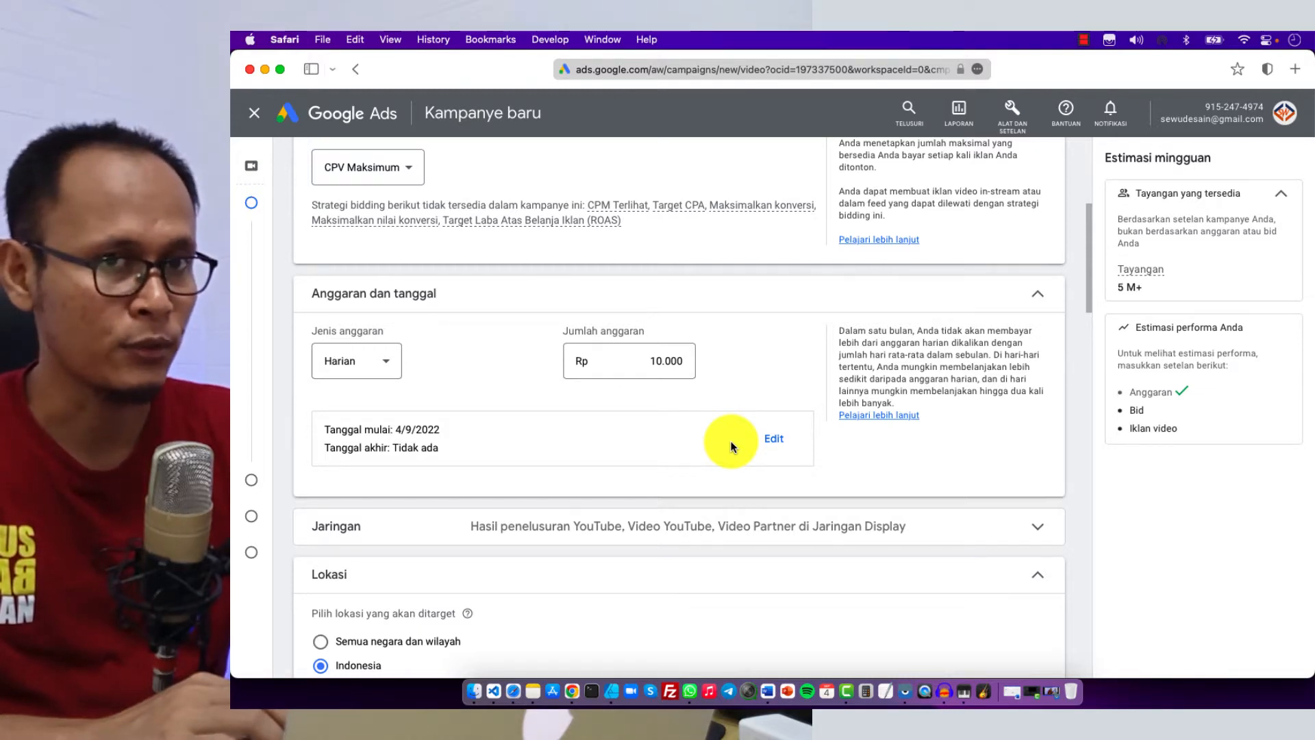
left_click(776, 442)
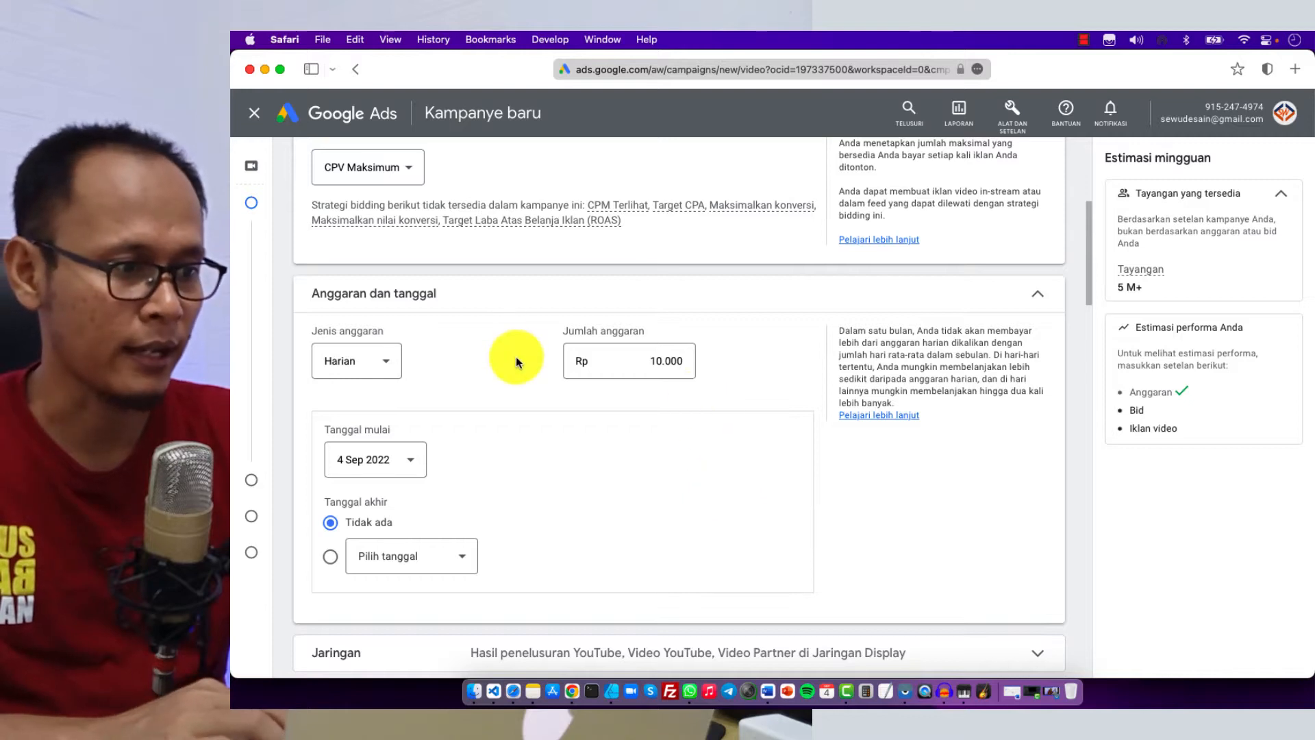
scroll(562, 460, "down", 2)
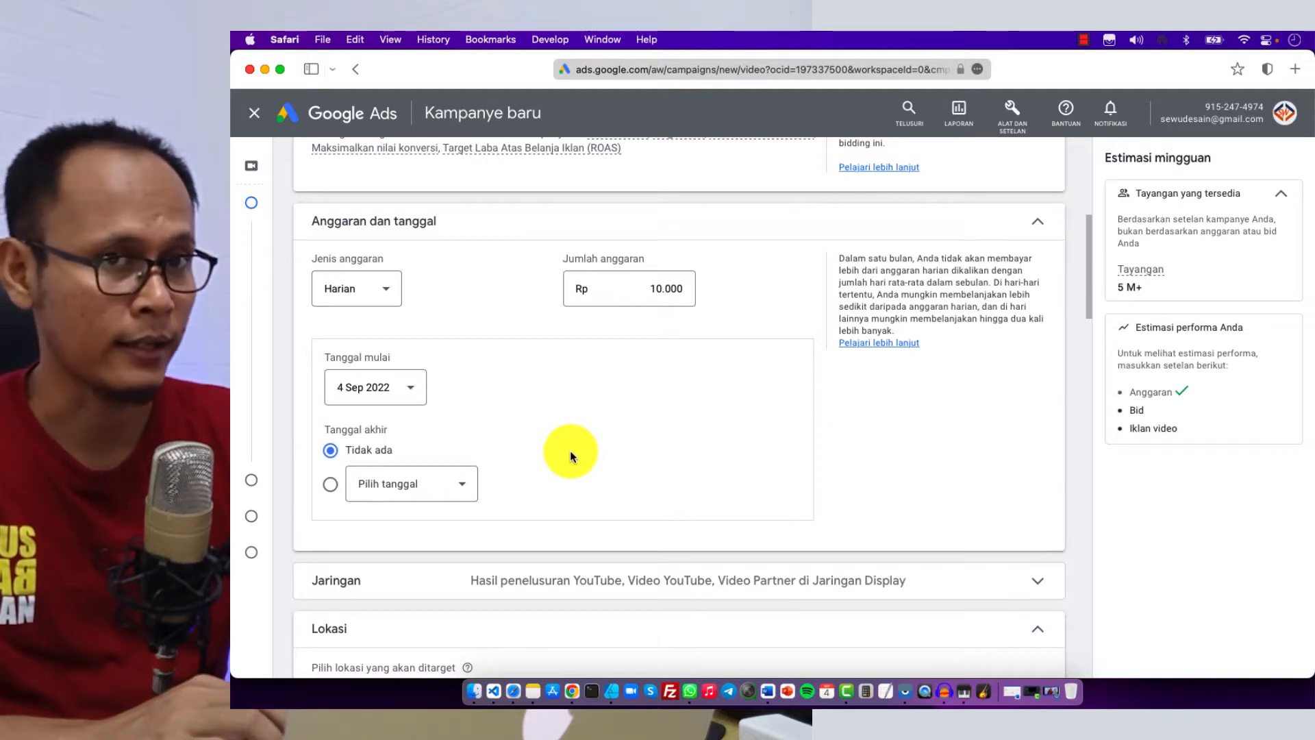
Exclude Video Partner di Jaringan Display from the campaign's networks.
scroll(569, 450, "down", 3)
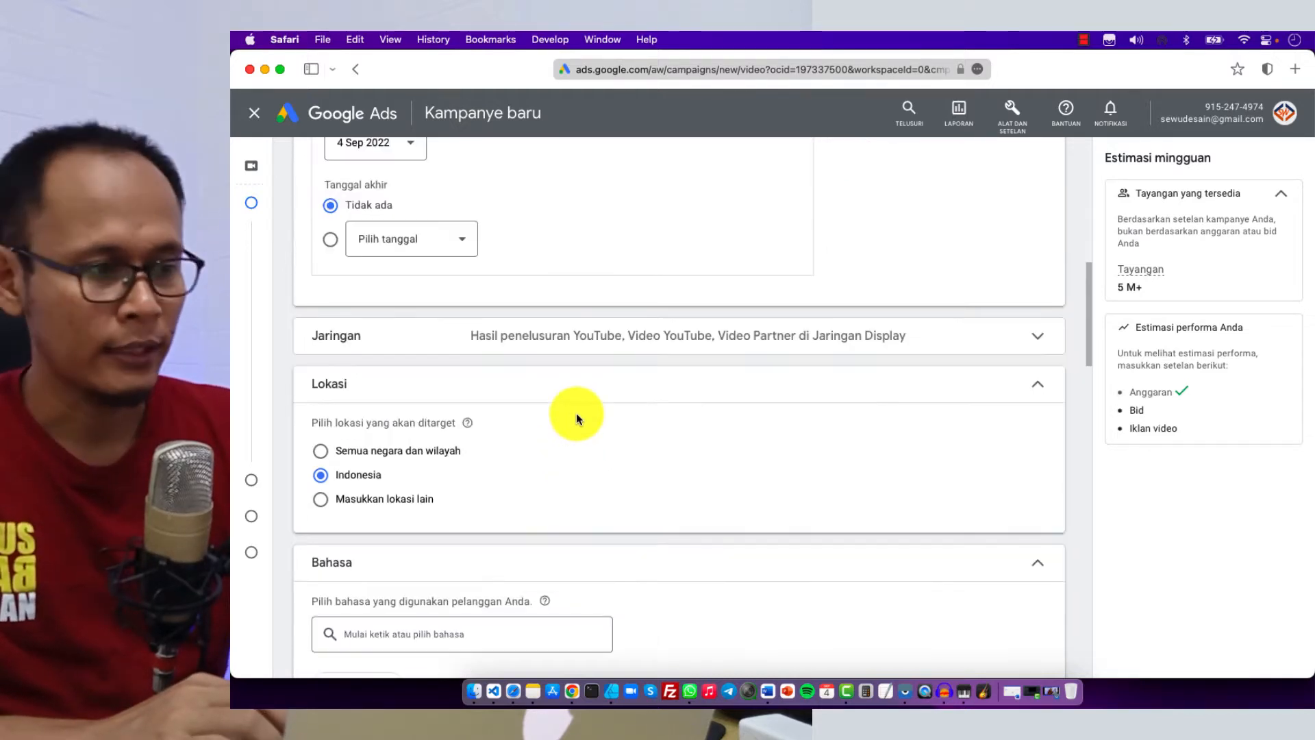
left_click(485, 341)
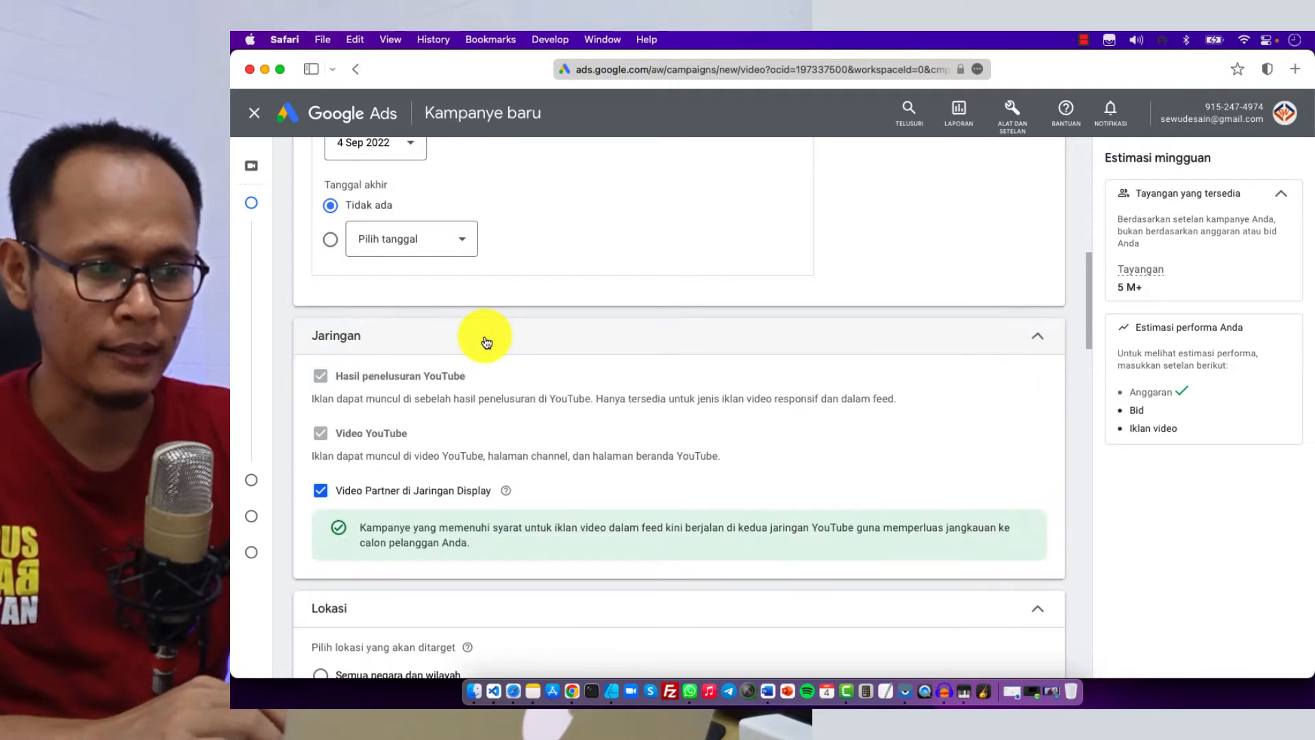
scroll(302, 430, "down", 1)
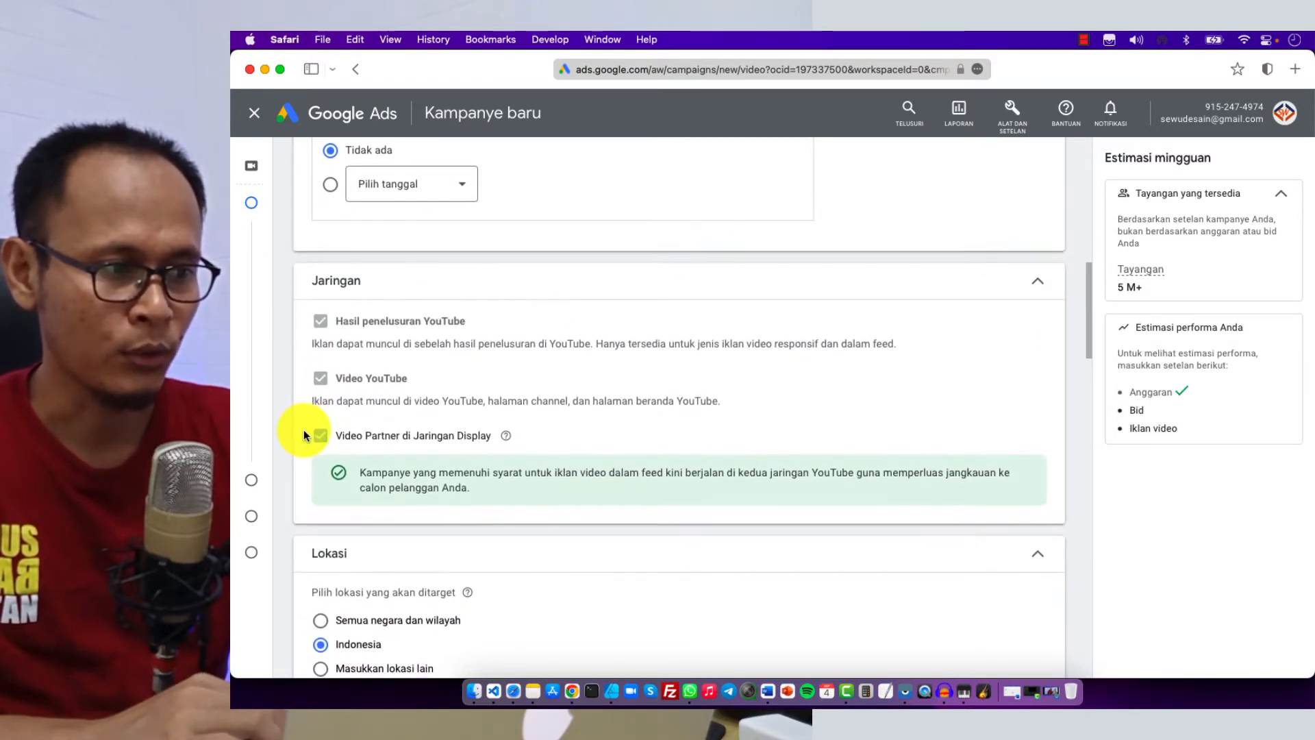
left_click(319, 433)
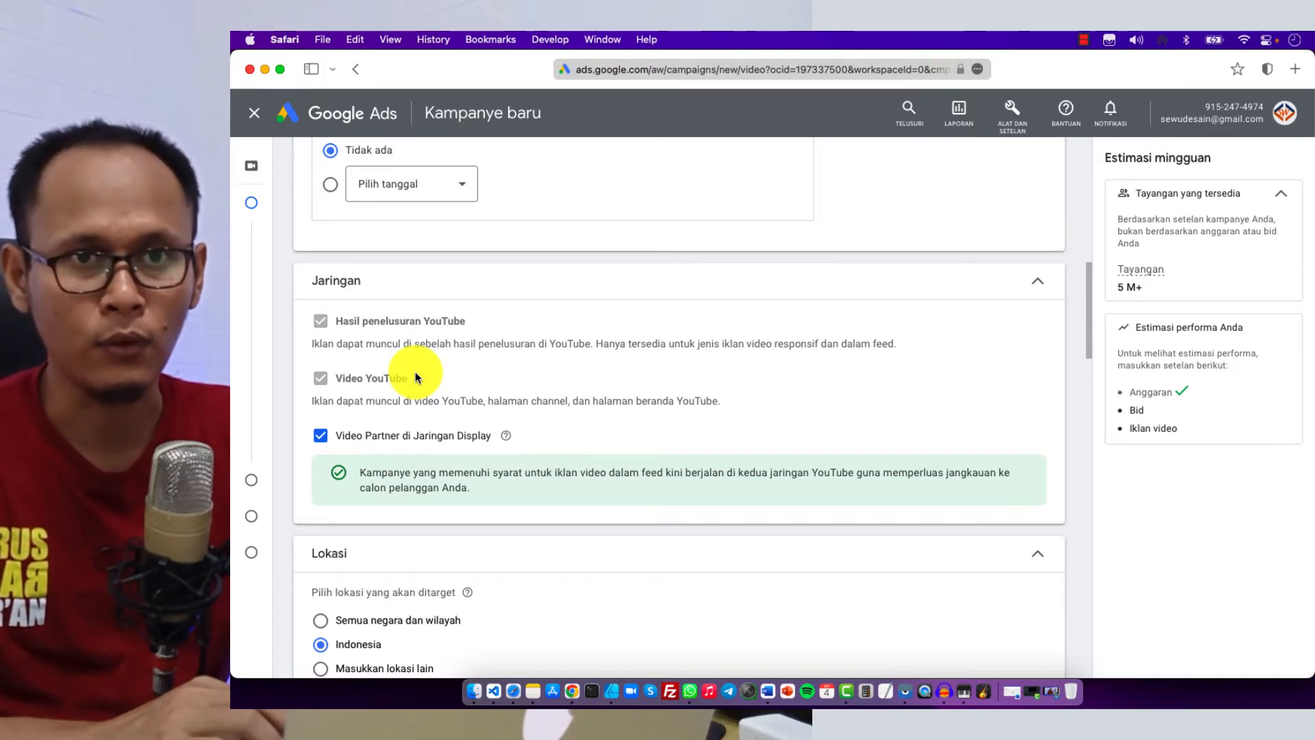
left_click(320, 436)
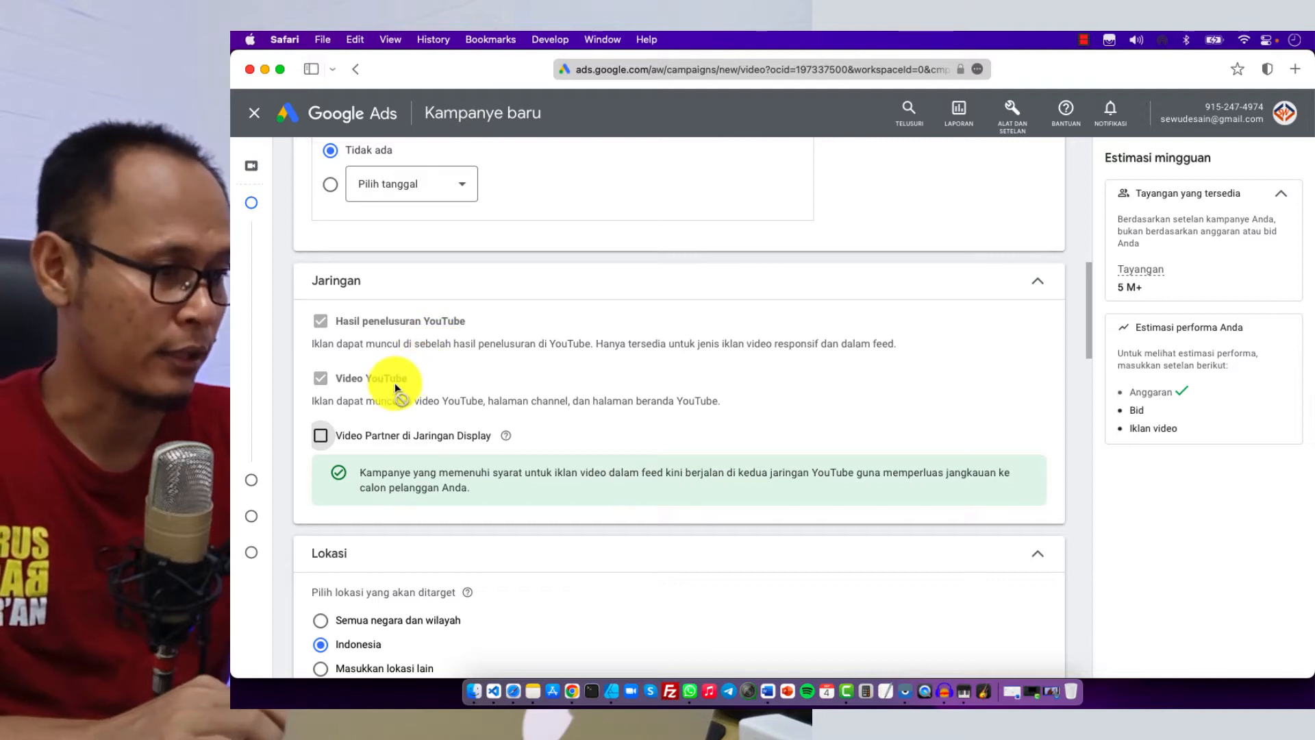
Try searching for "amerika" as another target location, and return the location target to Indonesia.
scroll(396, 384, "down", 5)
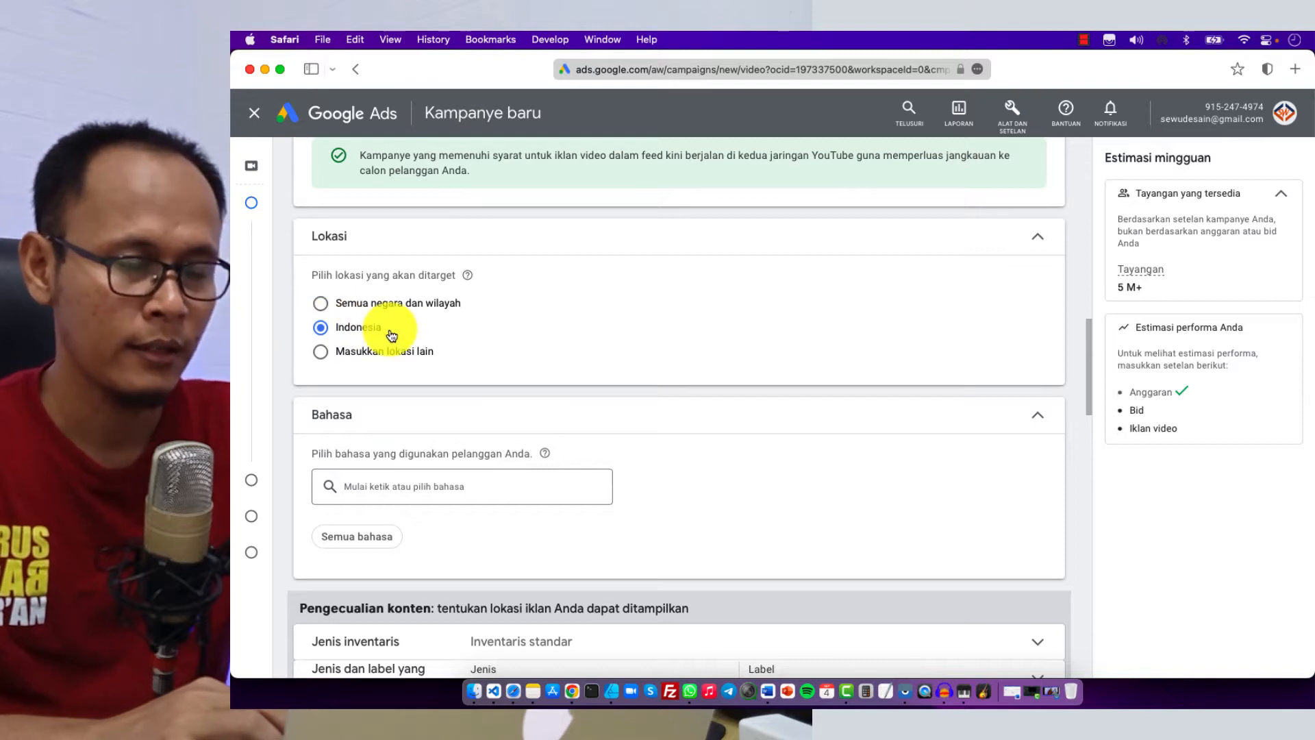
left_click(326, 334)
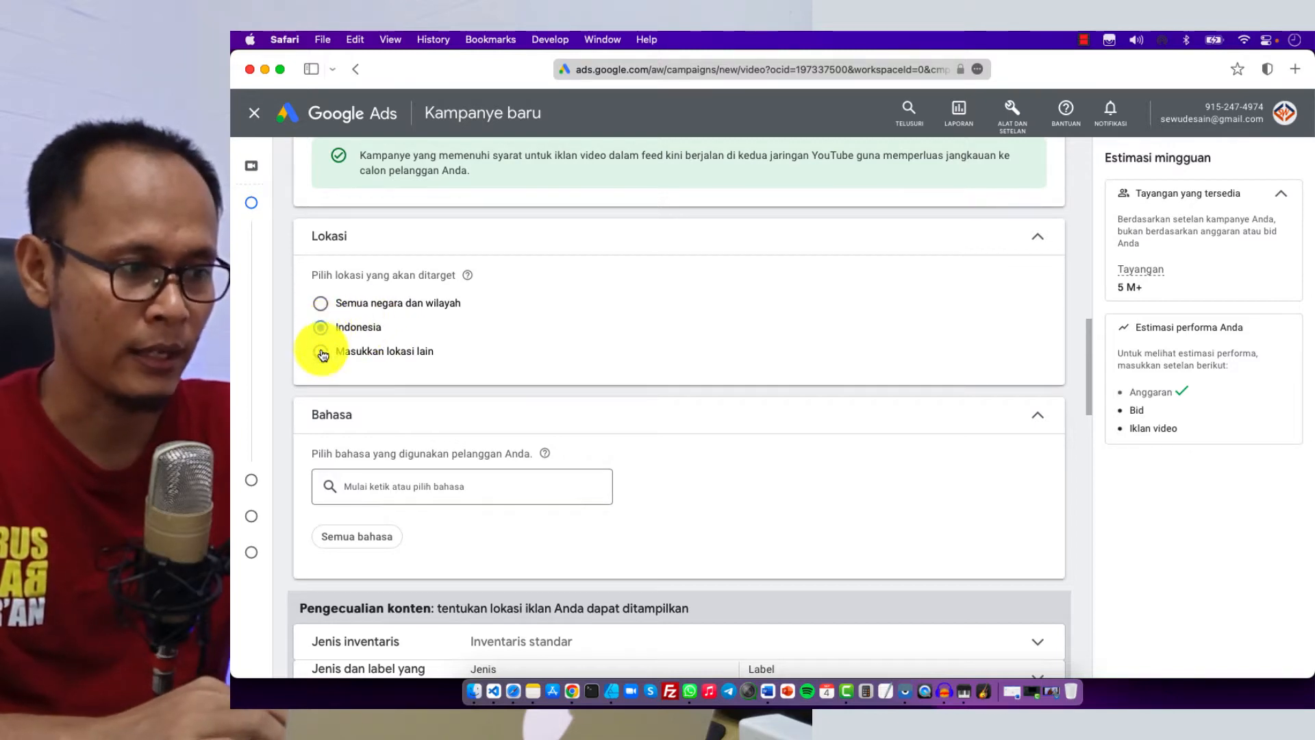
left_click(320, 353)
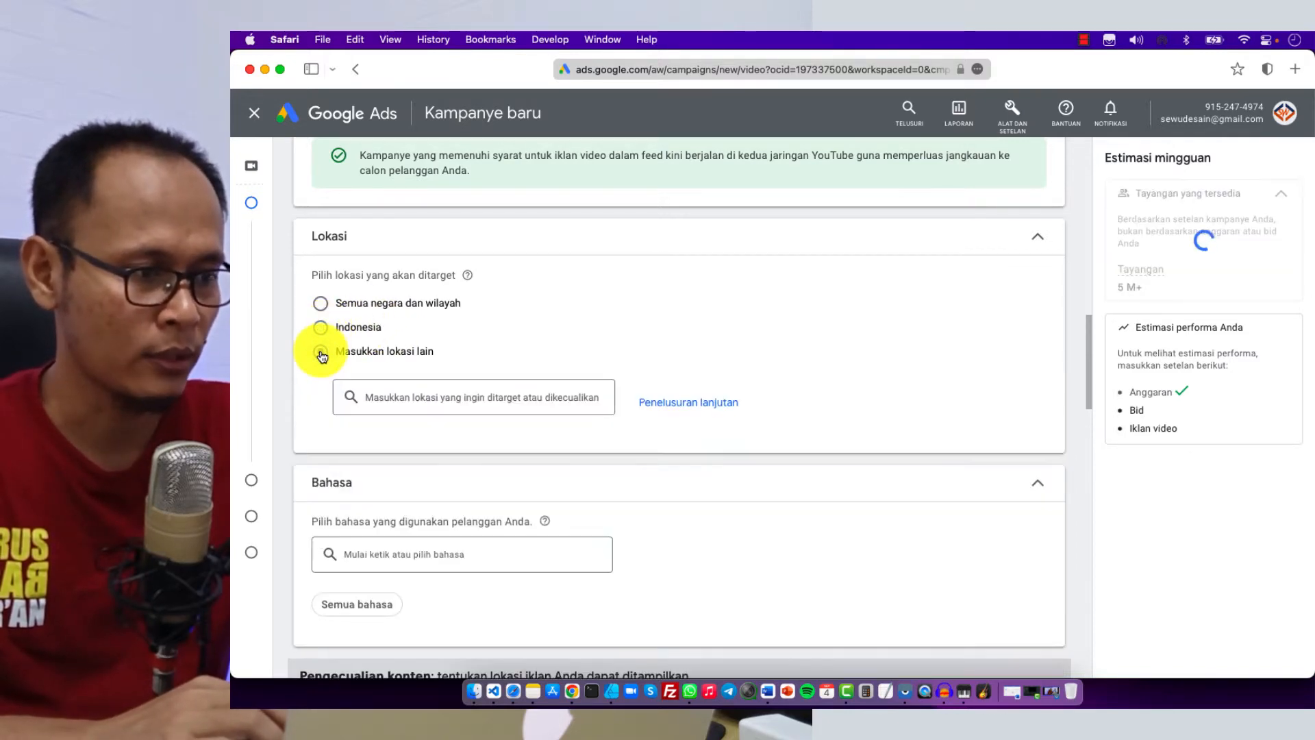
left_click(453, 398)
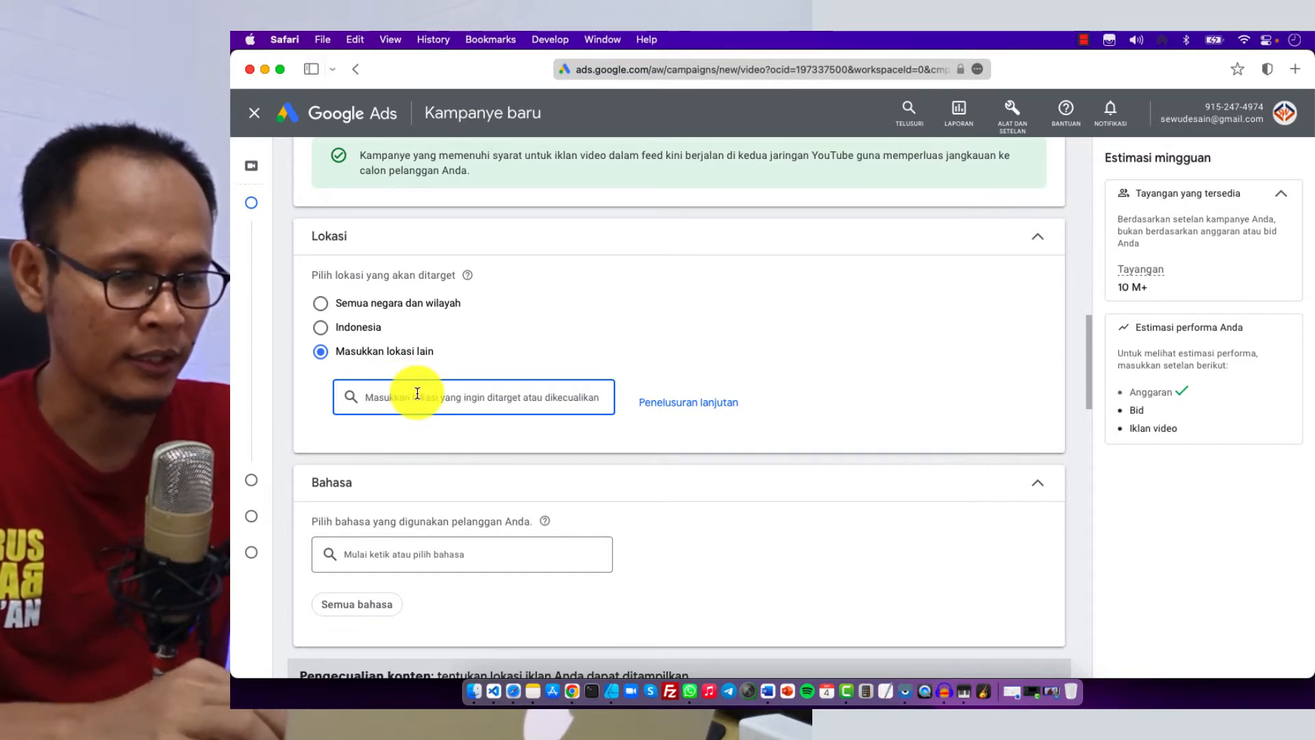
type("amerika")
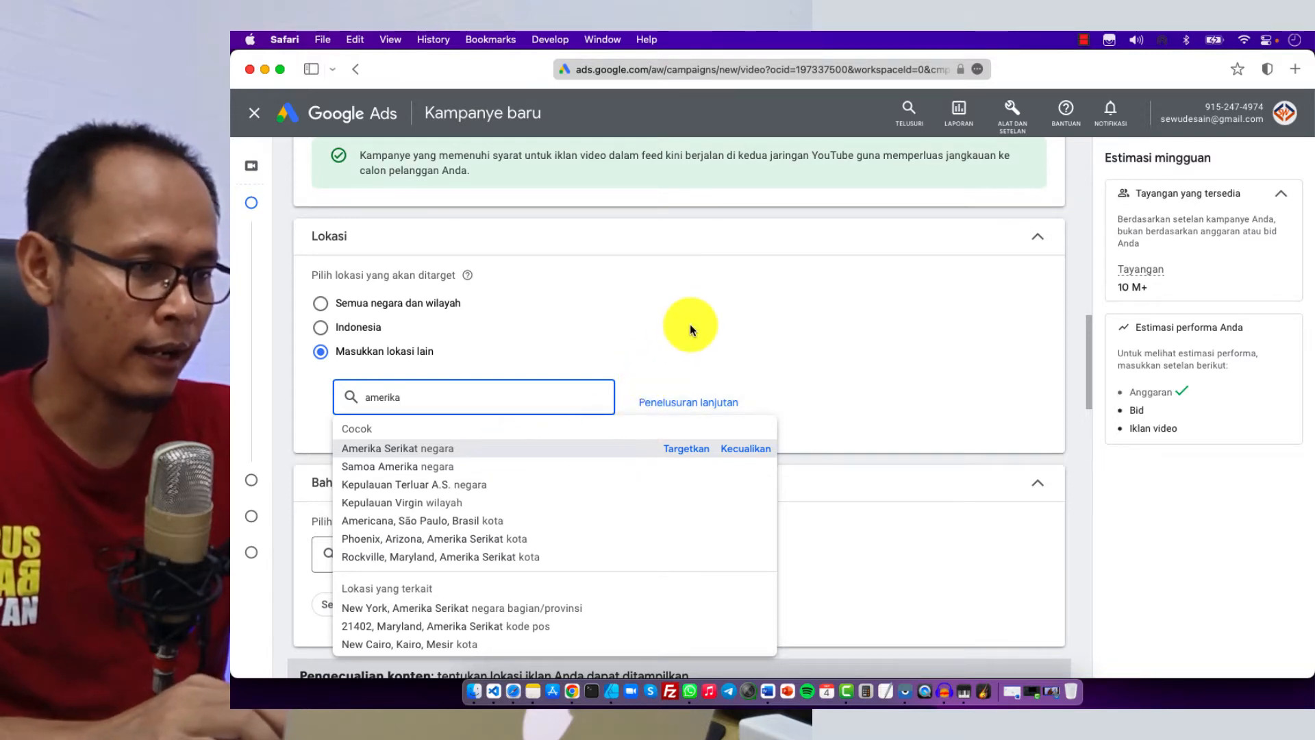
left_click(322, 328)
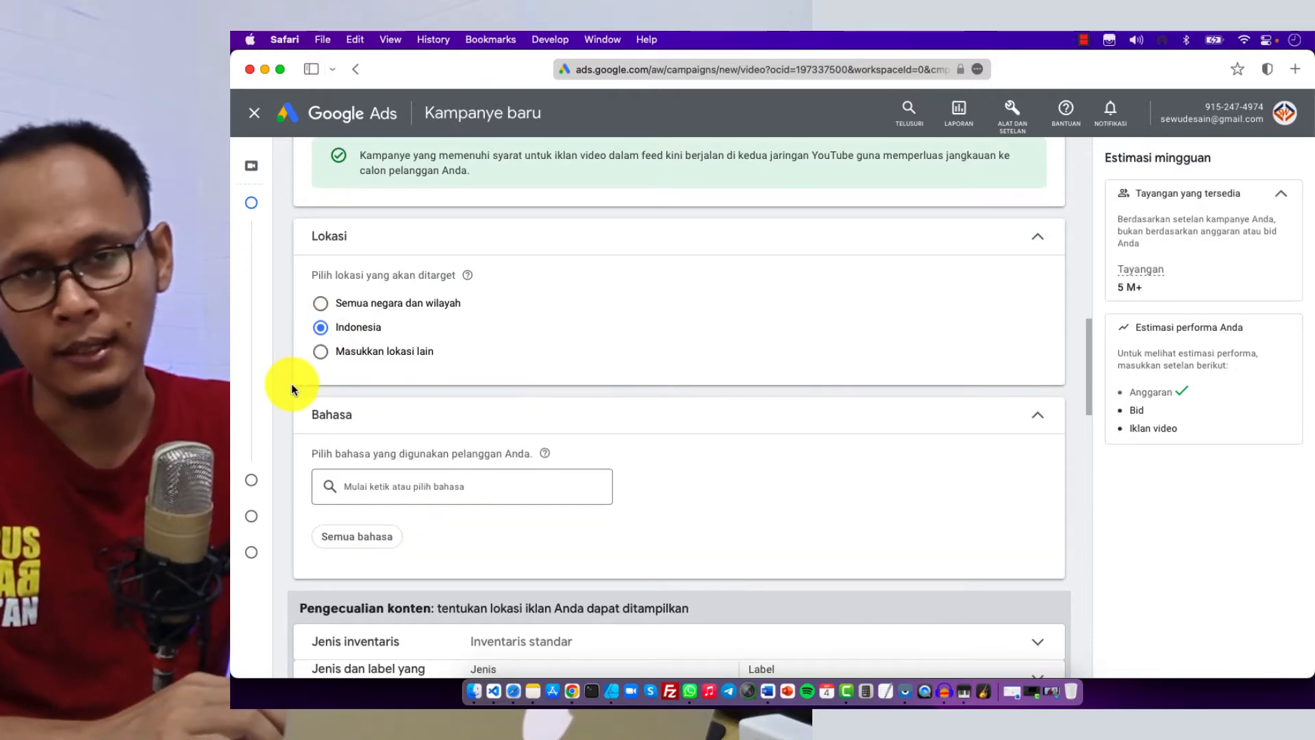
Open the Bahasa language list to examine which customer languages can be targeted, and close it without choosing one.
scroll(291, 383, "down", 2)
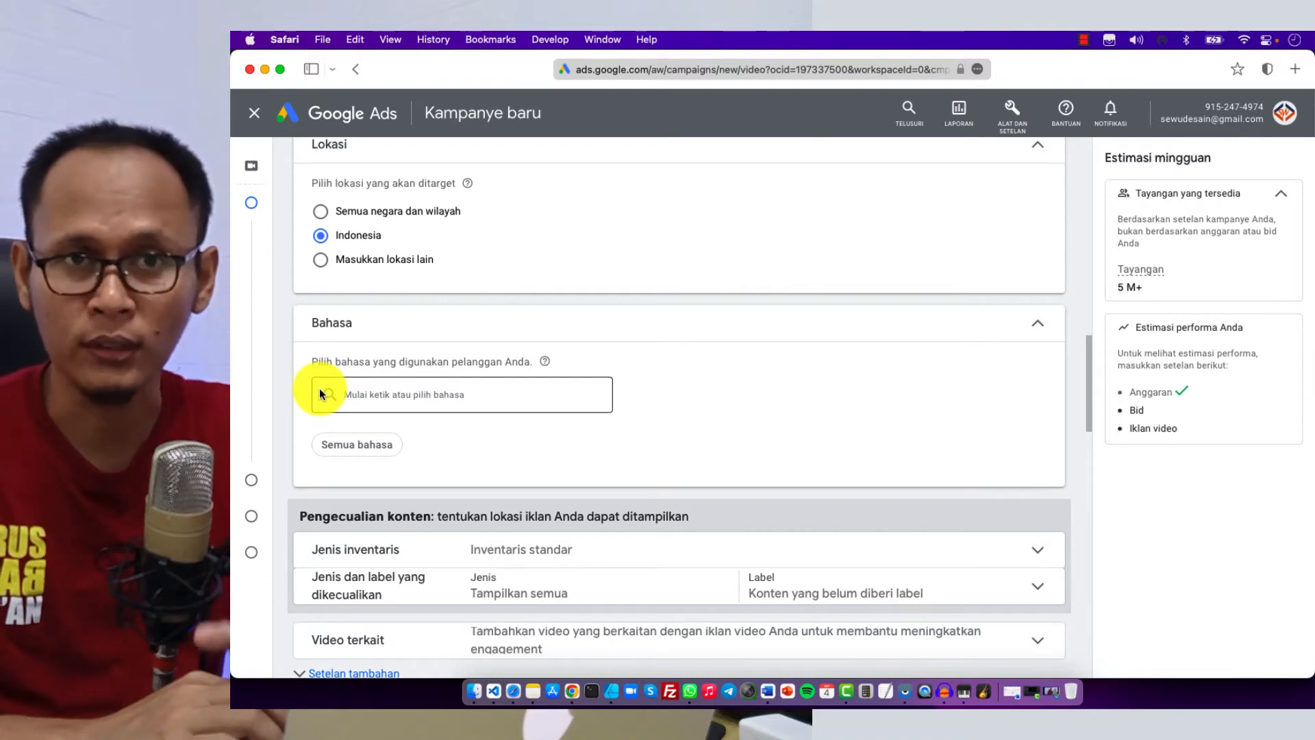
scroll(319, 387, "down", 1)
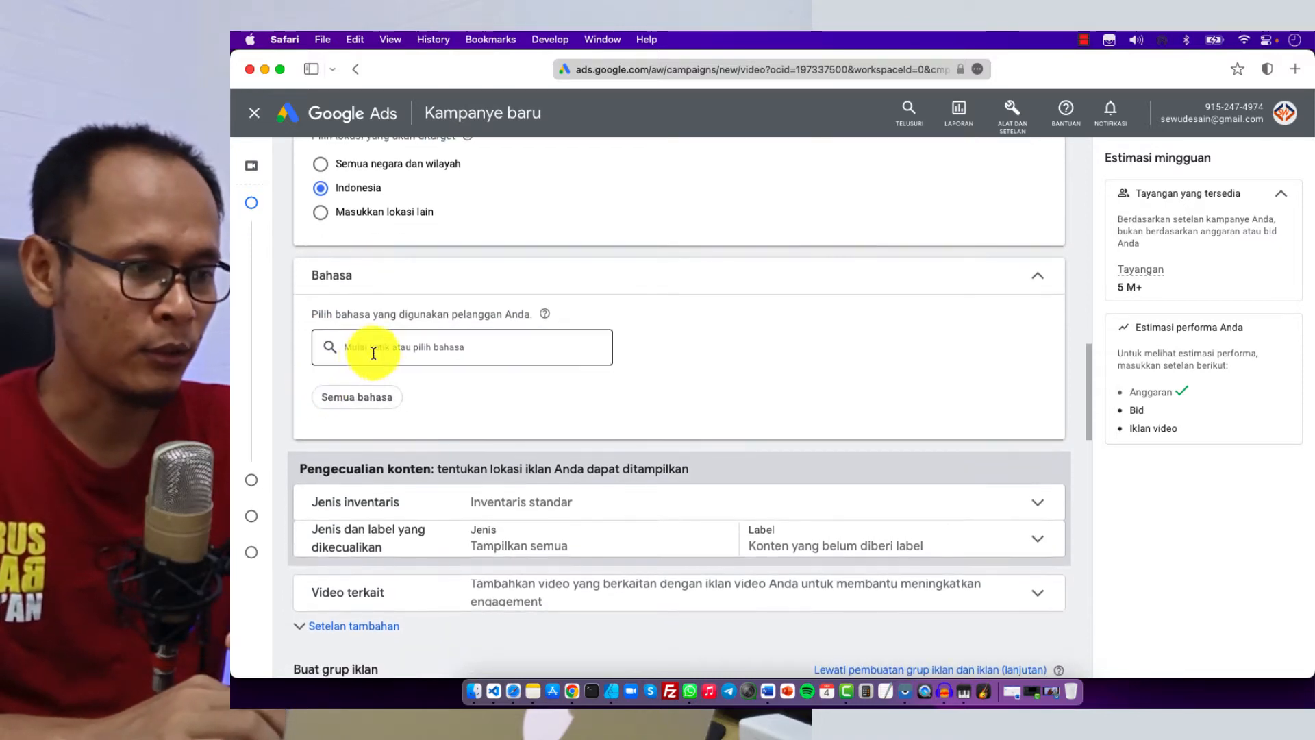
left_click(377, 351)
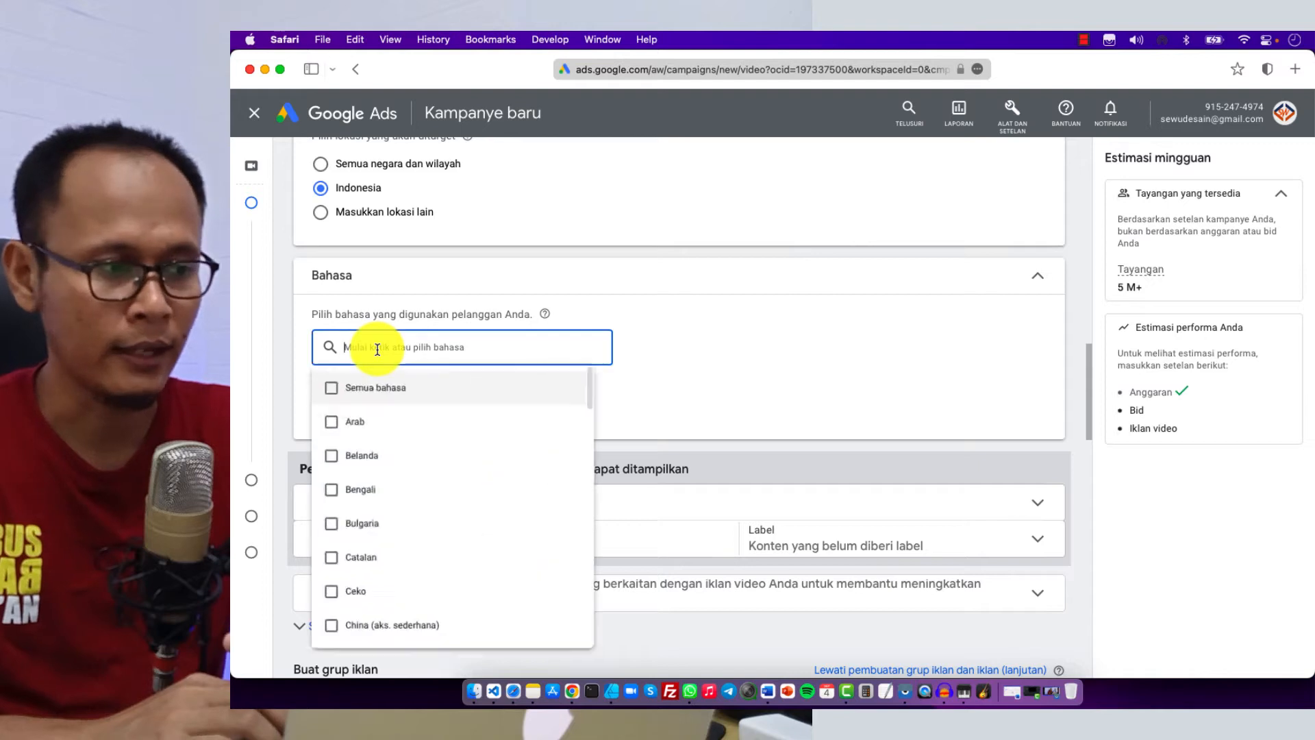
left_click(289, 345)
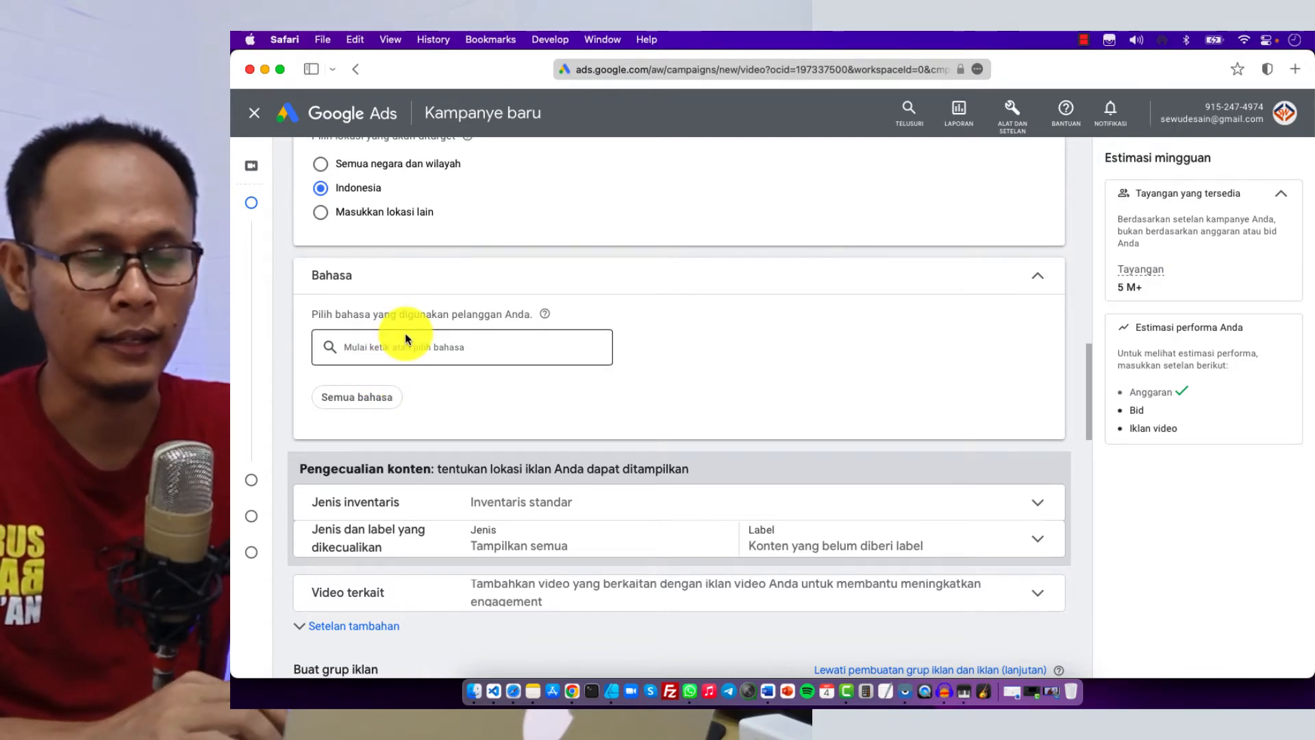
Set the campaign's content exclusion inventory type (Jenis inventaris) to Inventaris yang diperluas.
scroll(293, 441, "down", 5)
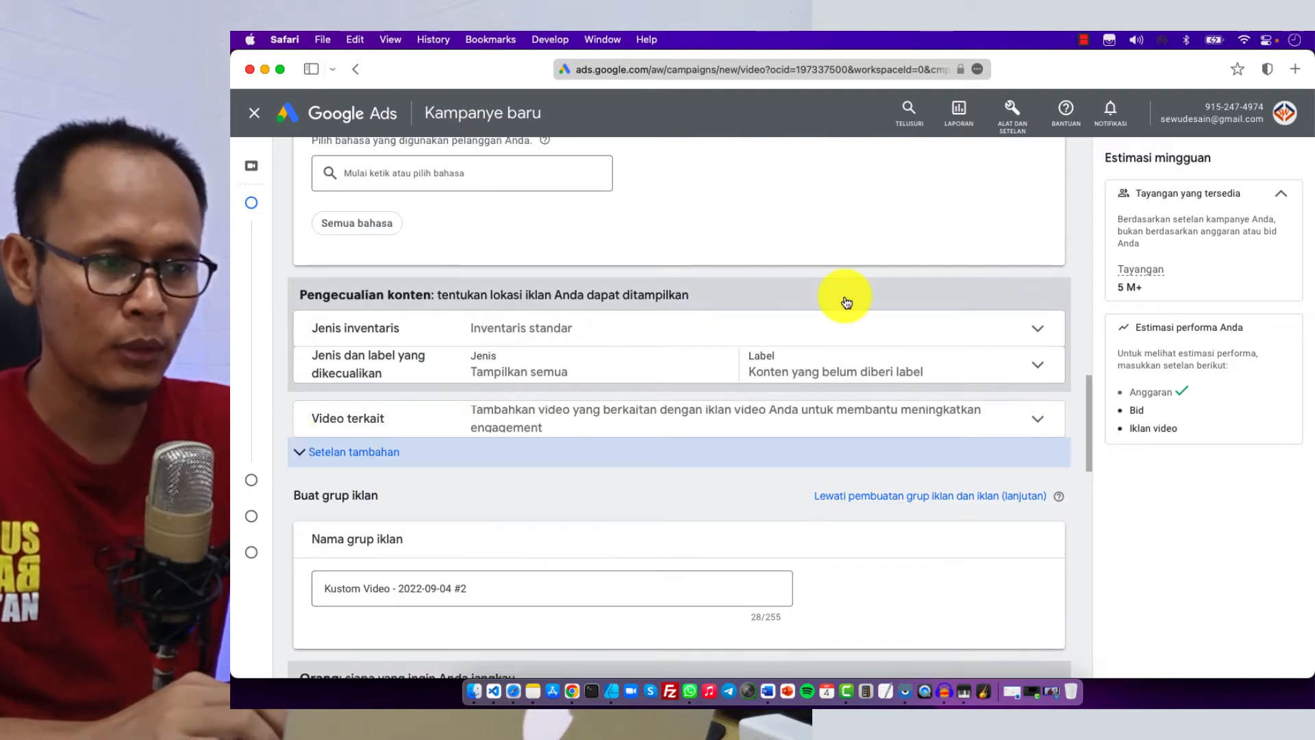
scroll(847, 302, "down", 1)
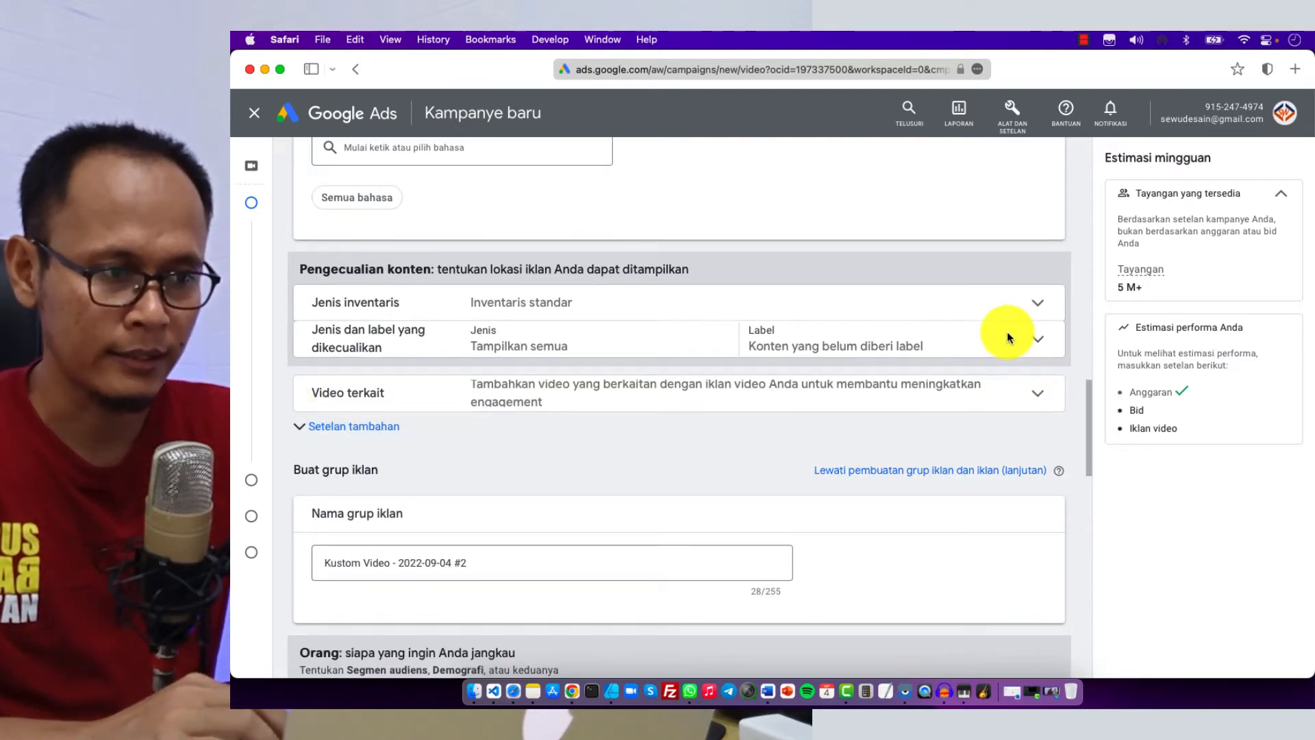
left_click(1039, 307)
scroll(877, 335, "down", 2)
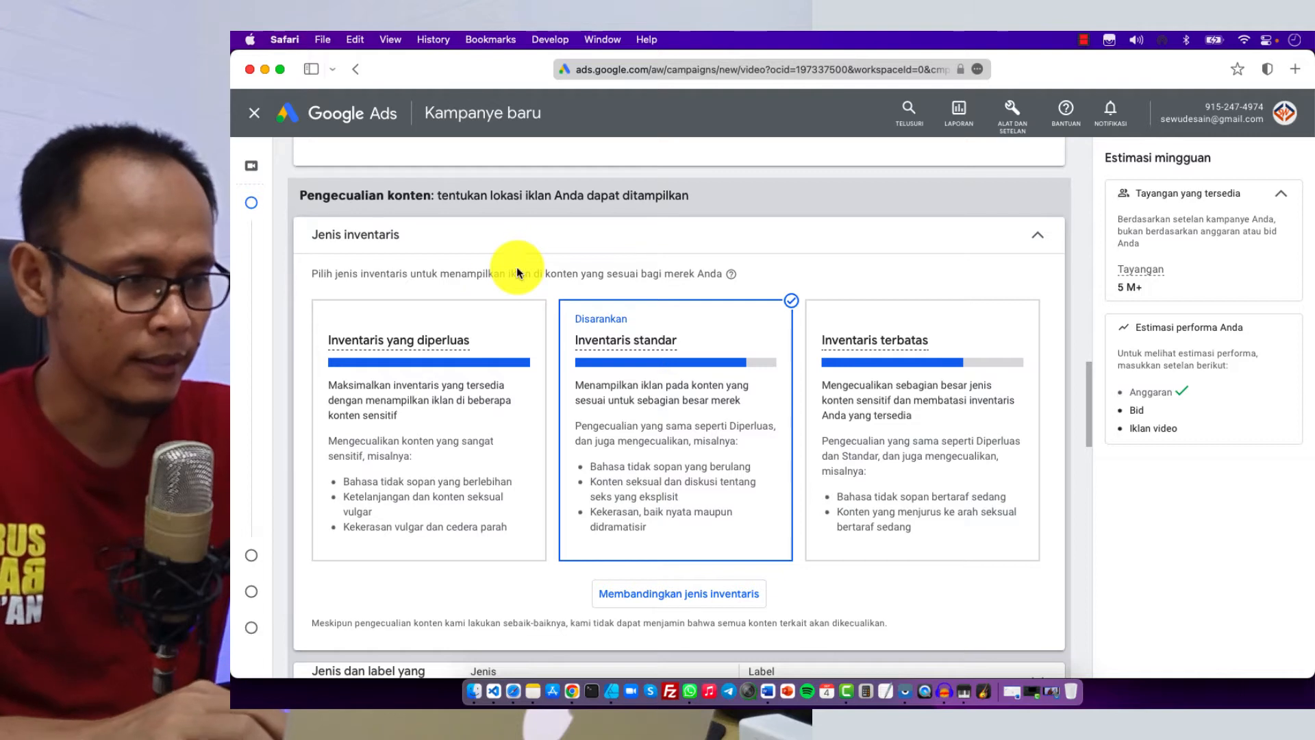
left_click(428, 389)
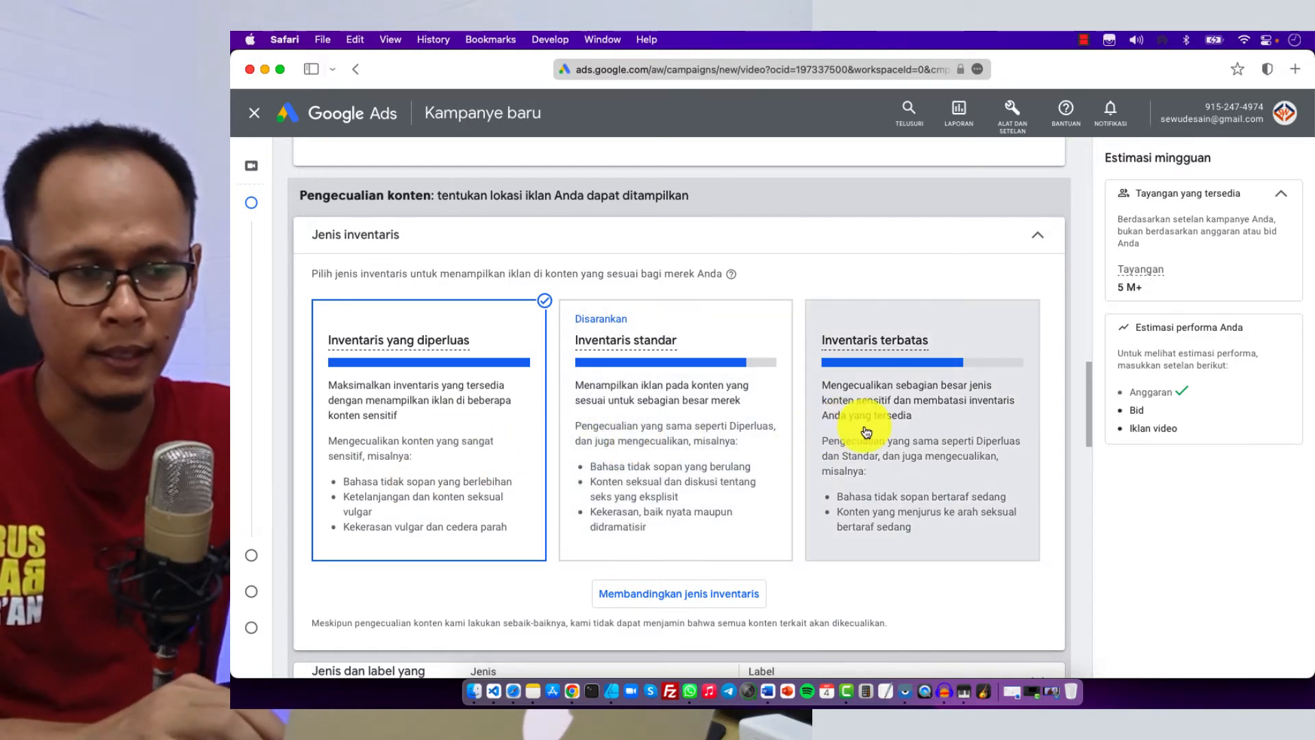
mouse_move(458, 360)
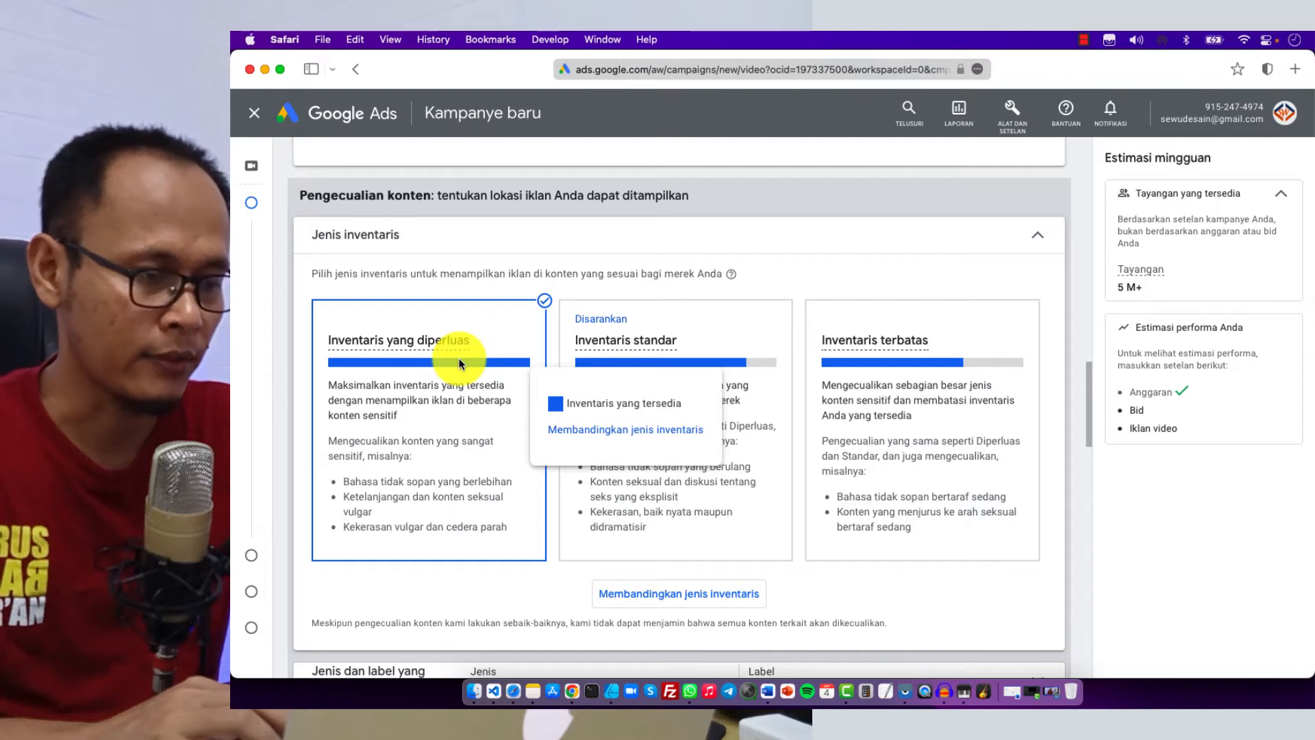
Skip the creation of an ad group and ads, create the campaign without them, and continue to the campaign.
scroll(430, 419, "down", 5)
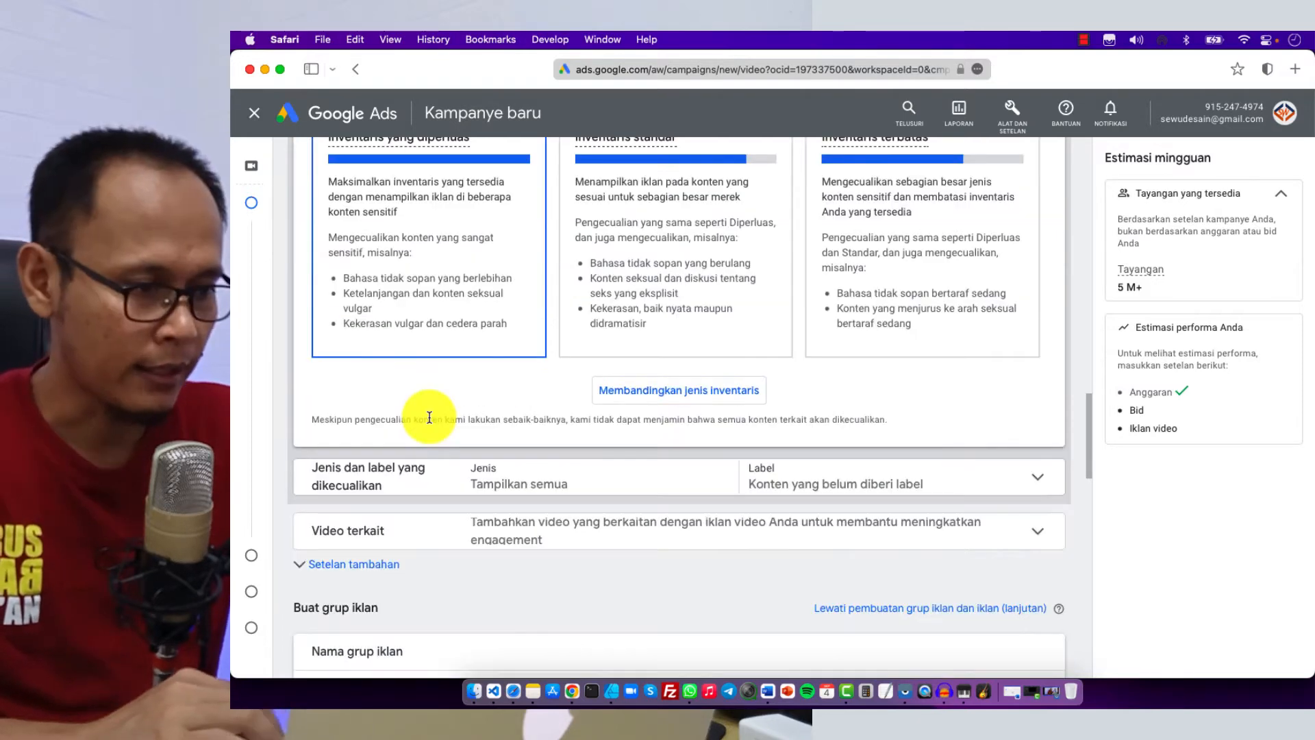
scroll(430, 423, "down", 1)
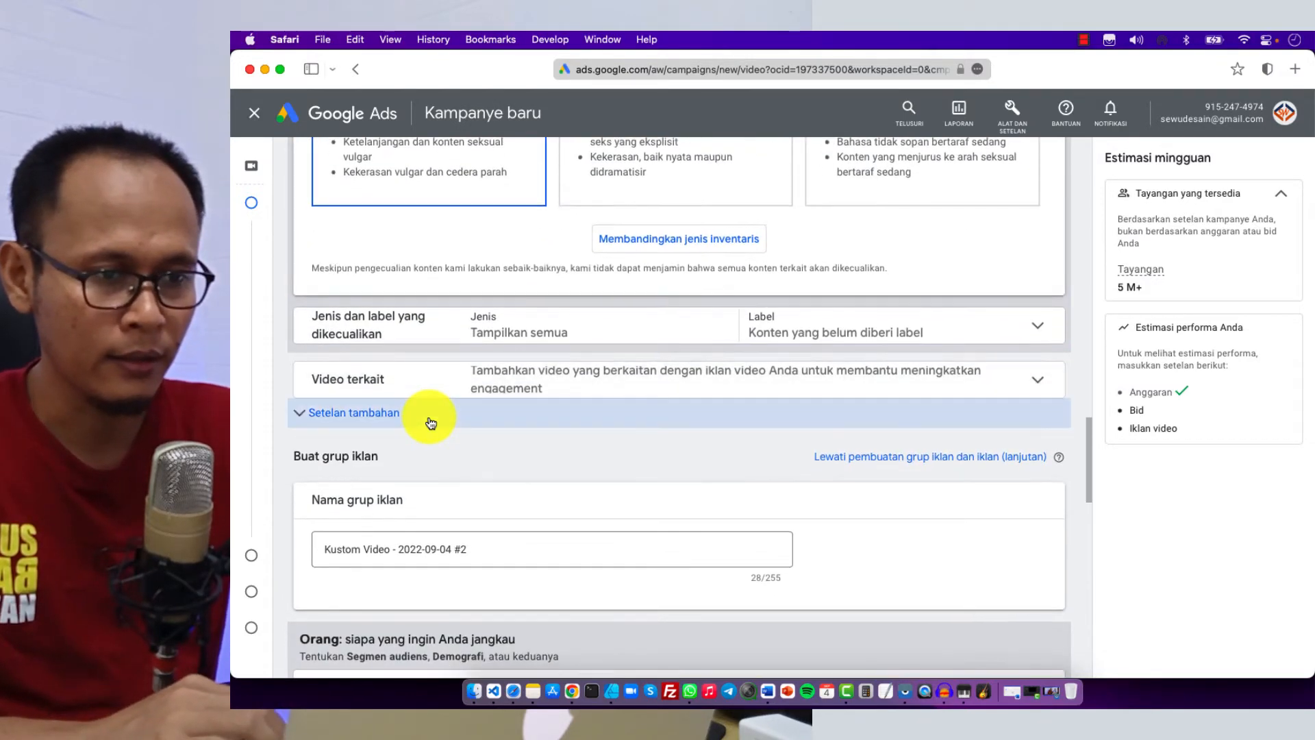
scroll(430, 421, "down", 2)
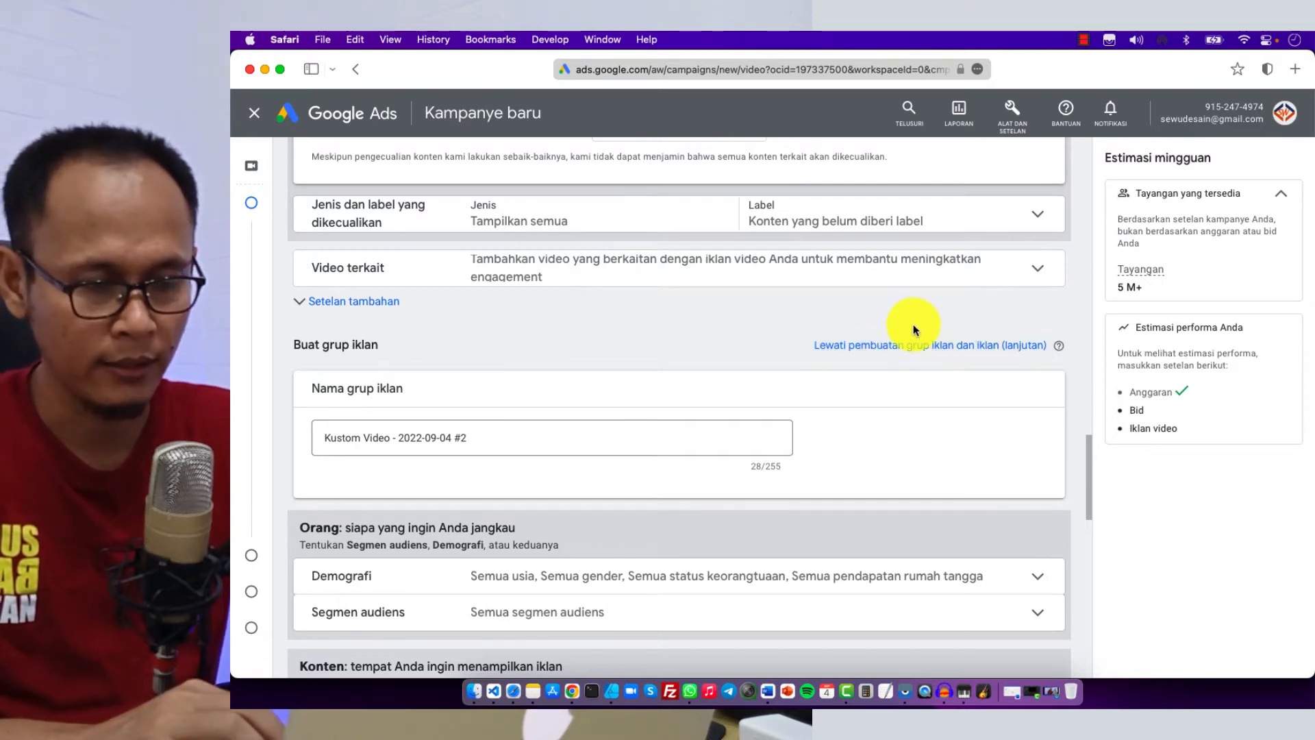
left_click(896, 351)
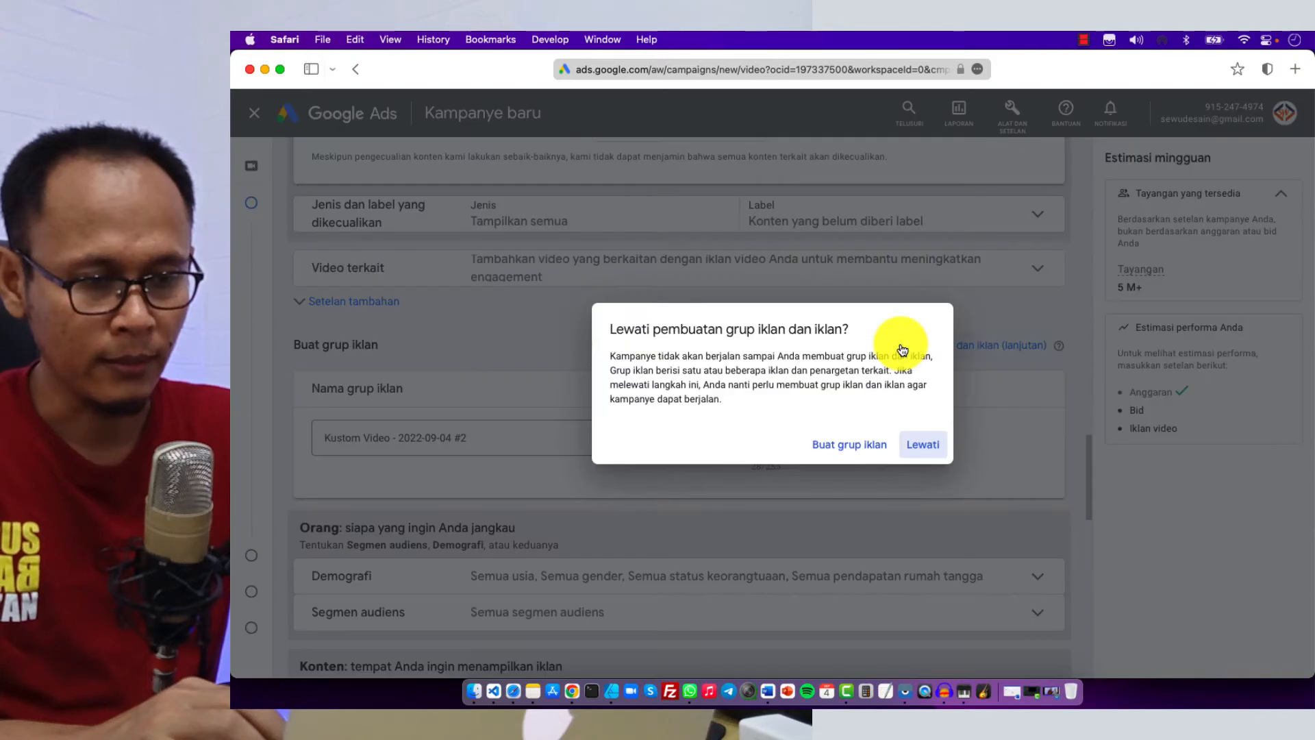
left_click(921, 445)
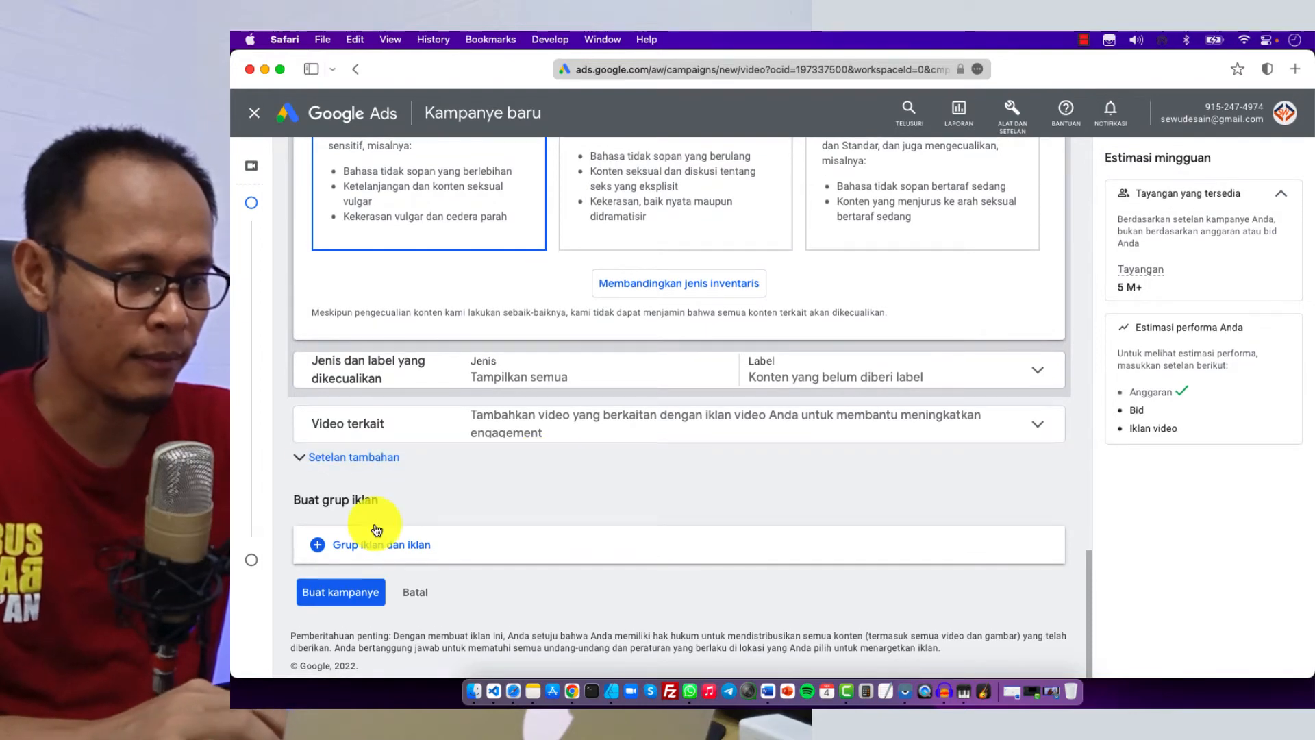
left_click(336, 593)
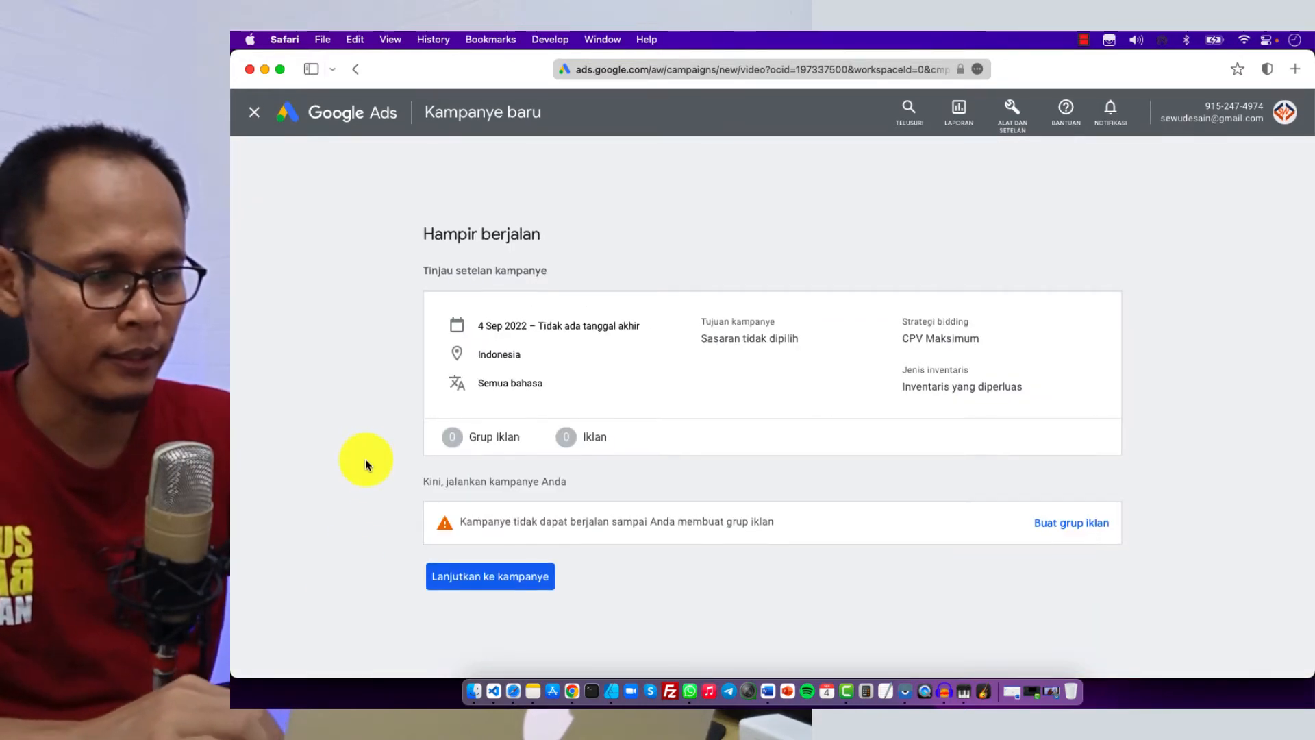
left_click(514, 585)
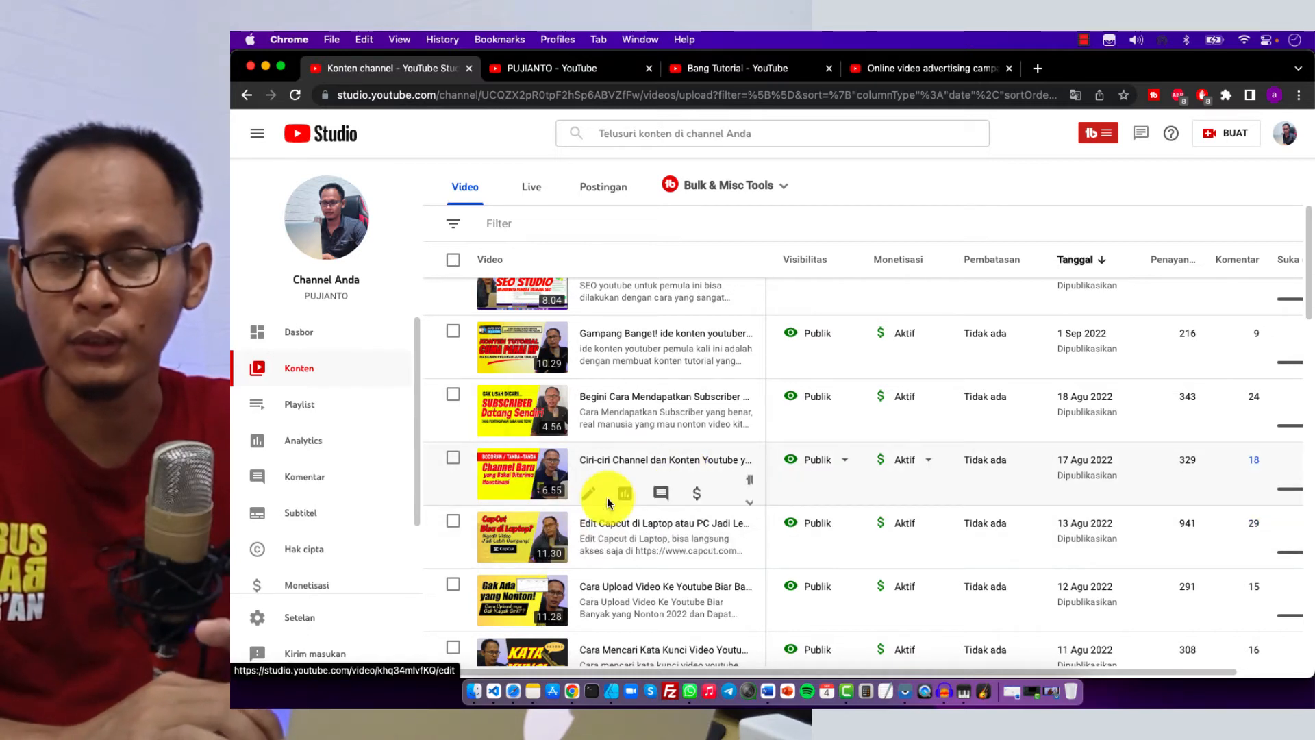
Switch to the Bang Tutorial YouTube channel page and look through its uploaded videos.
left_click(773, 68)
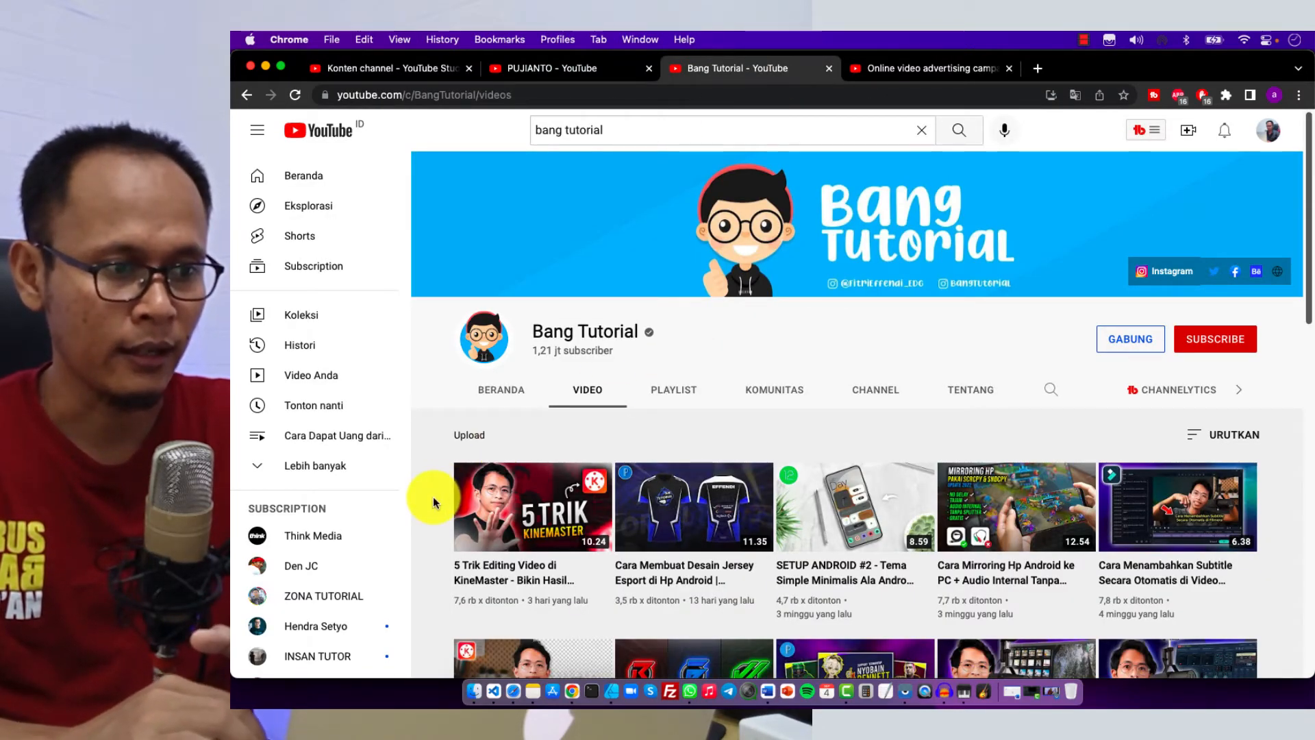
scroll(433, 503, "down", 1)
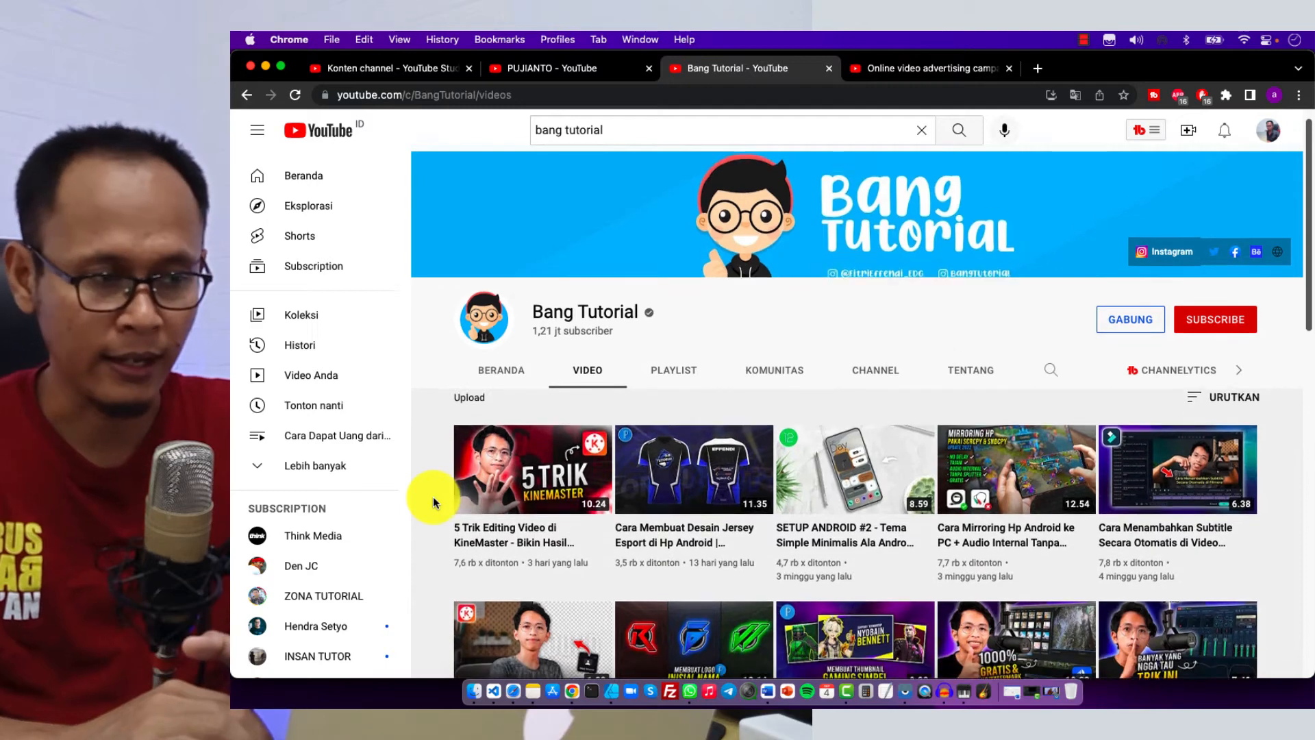
scroll(434, 503, "down", 2)
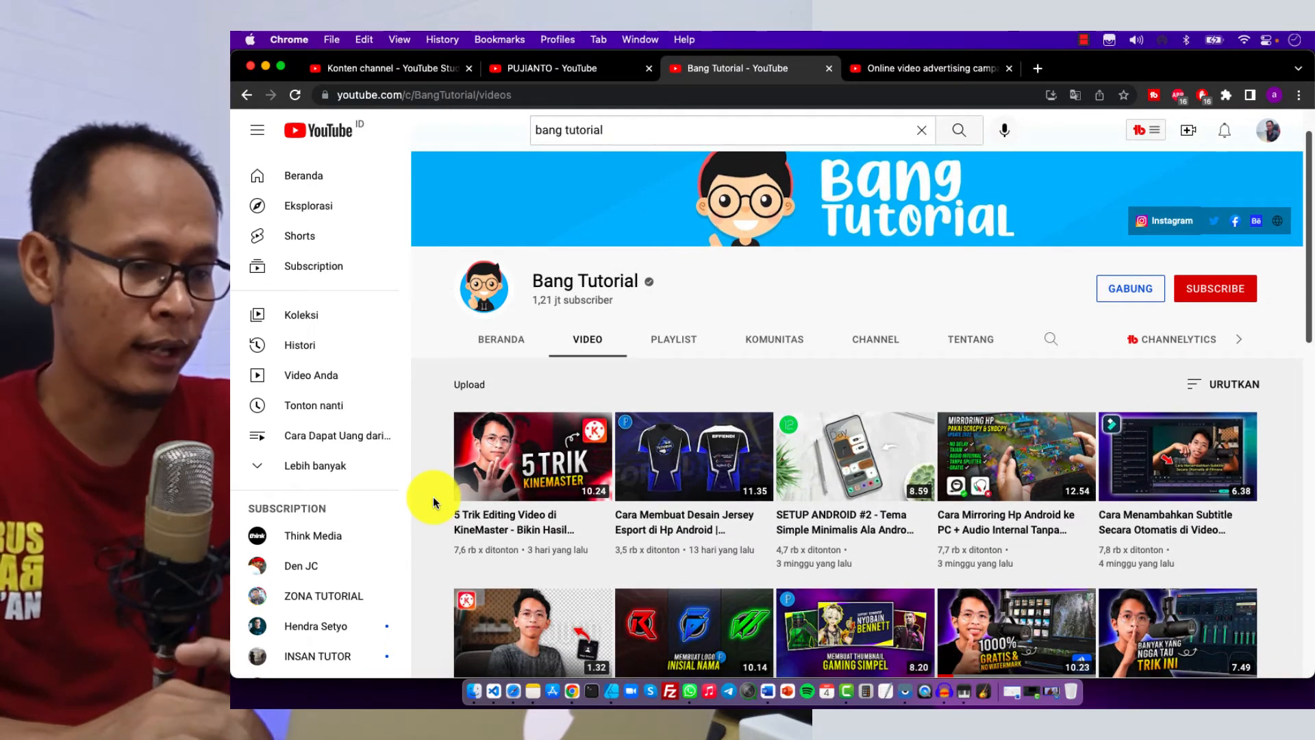
scroll(432, 496, "down", 5)
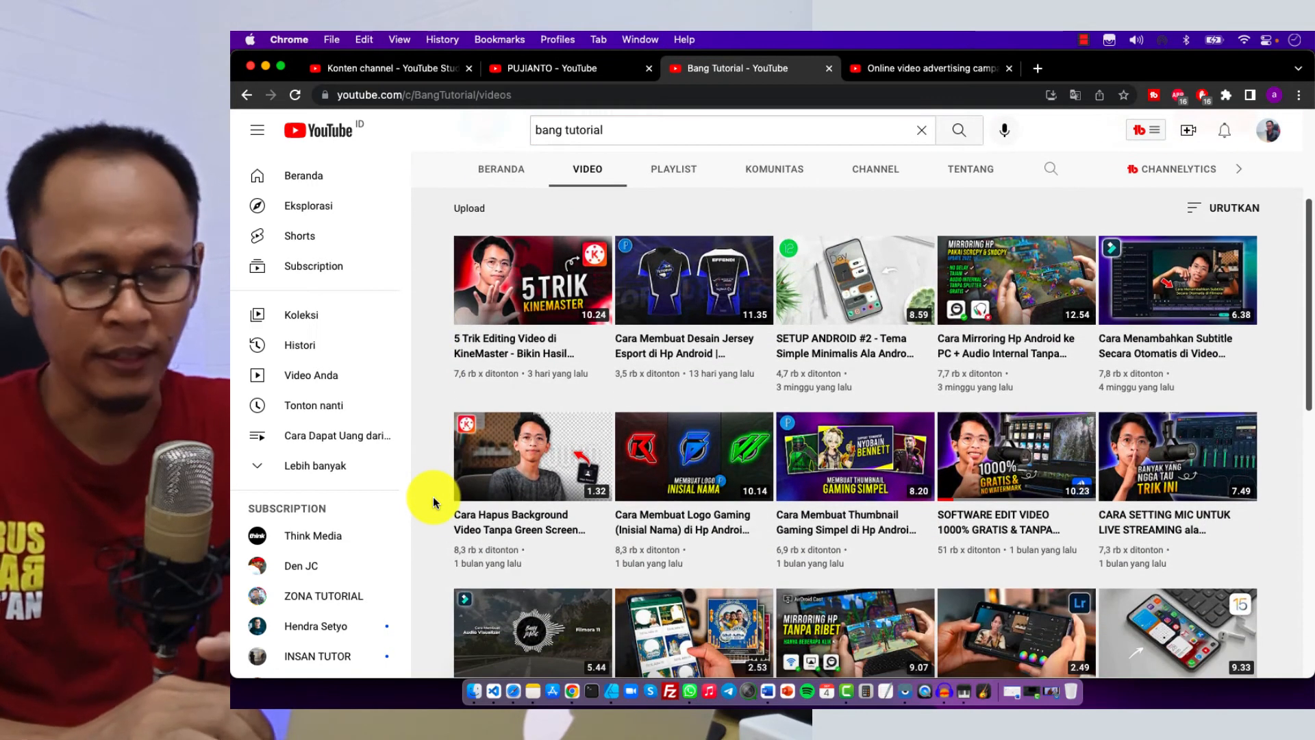
scroll(433, 502, "down", 5)
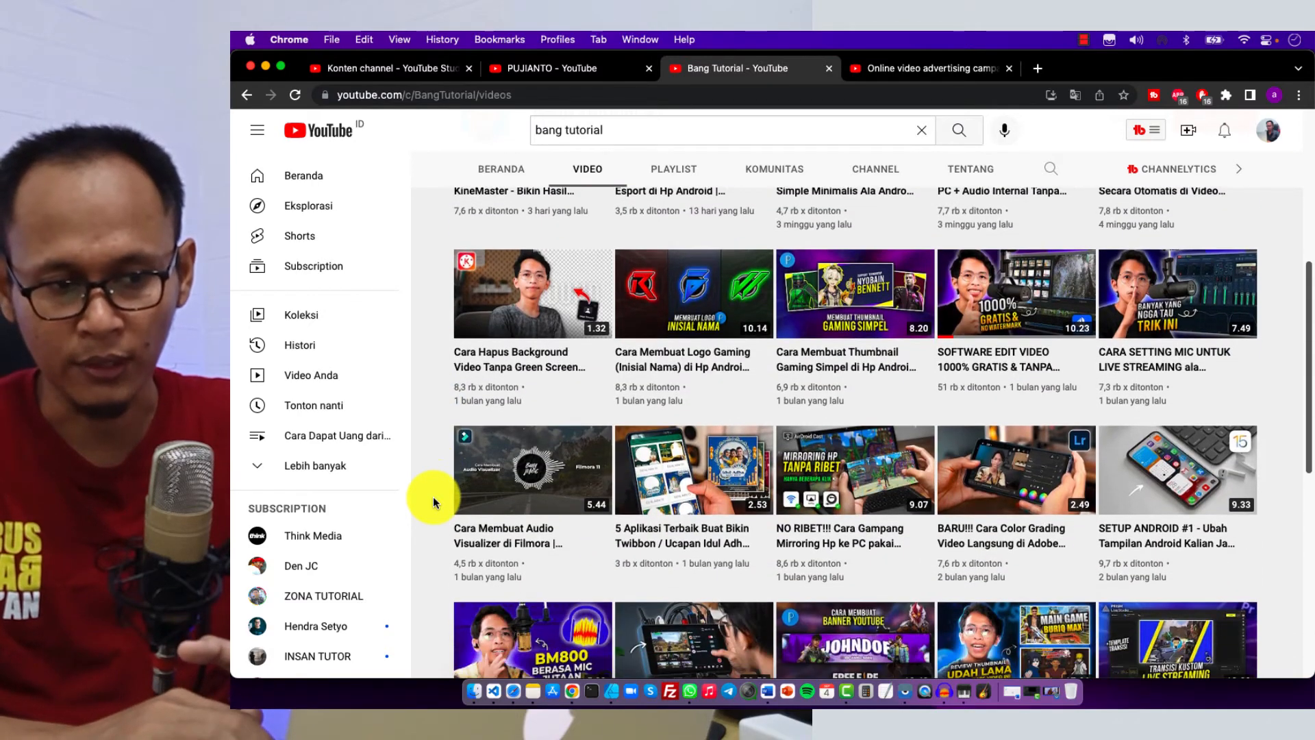
scroll(433, 496, "up", 10)
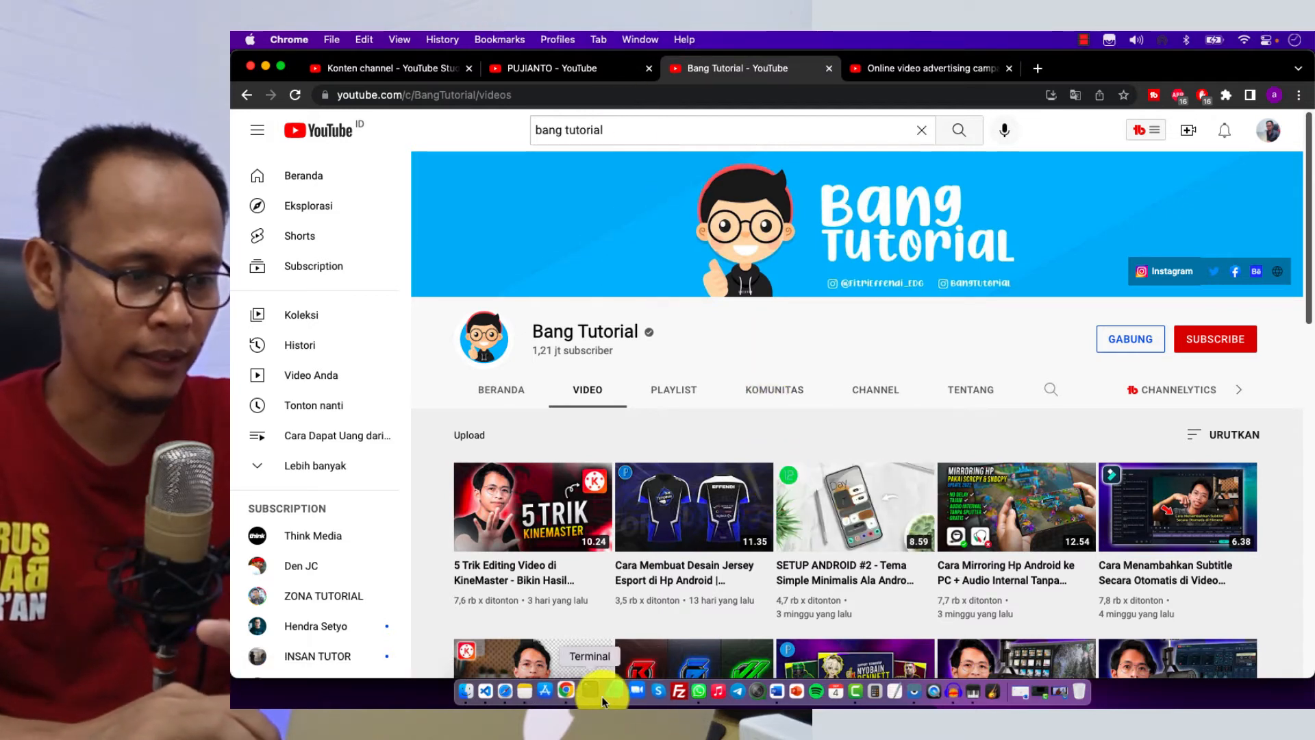
Switch back to Google Ads in Safari and start a new ad group named "Bang tutorial" in the campaign.
left_click(515, 690)
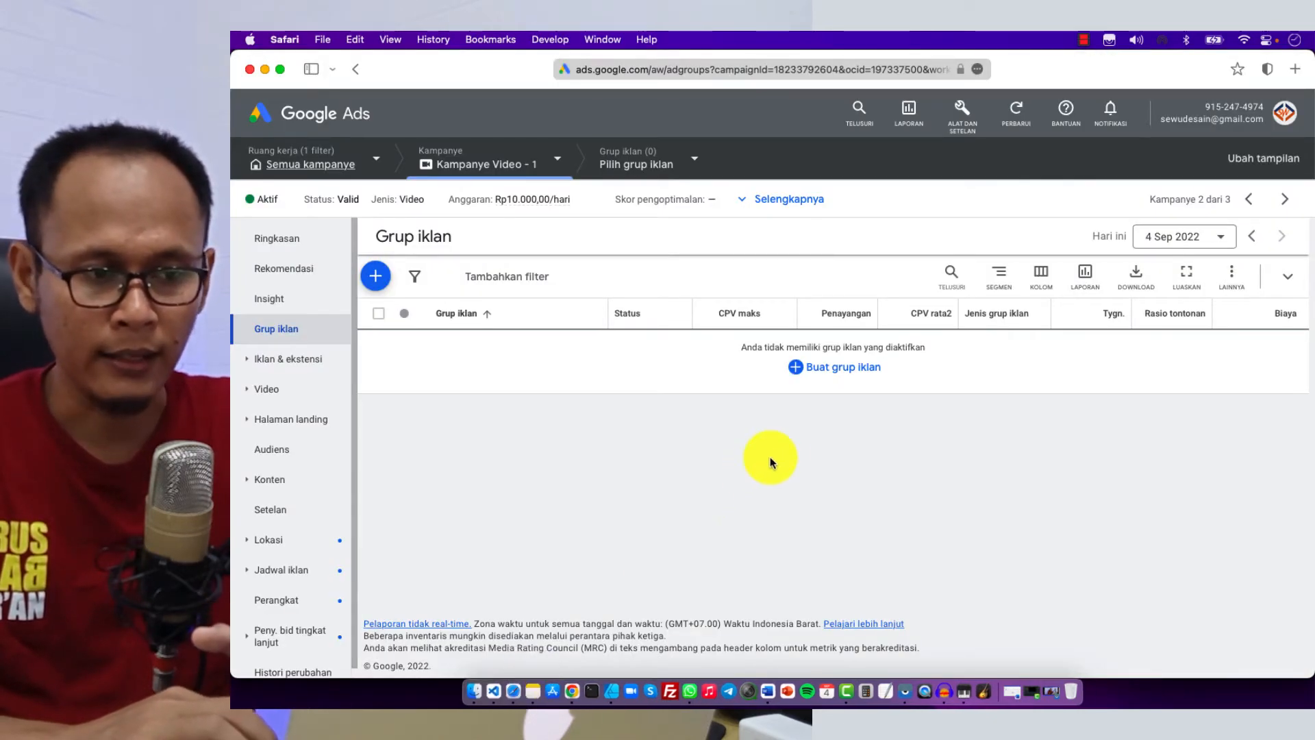
left_click(380, 280)
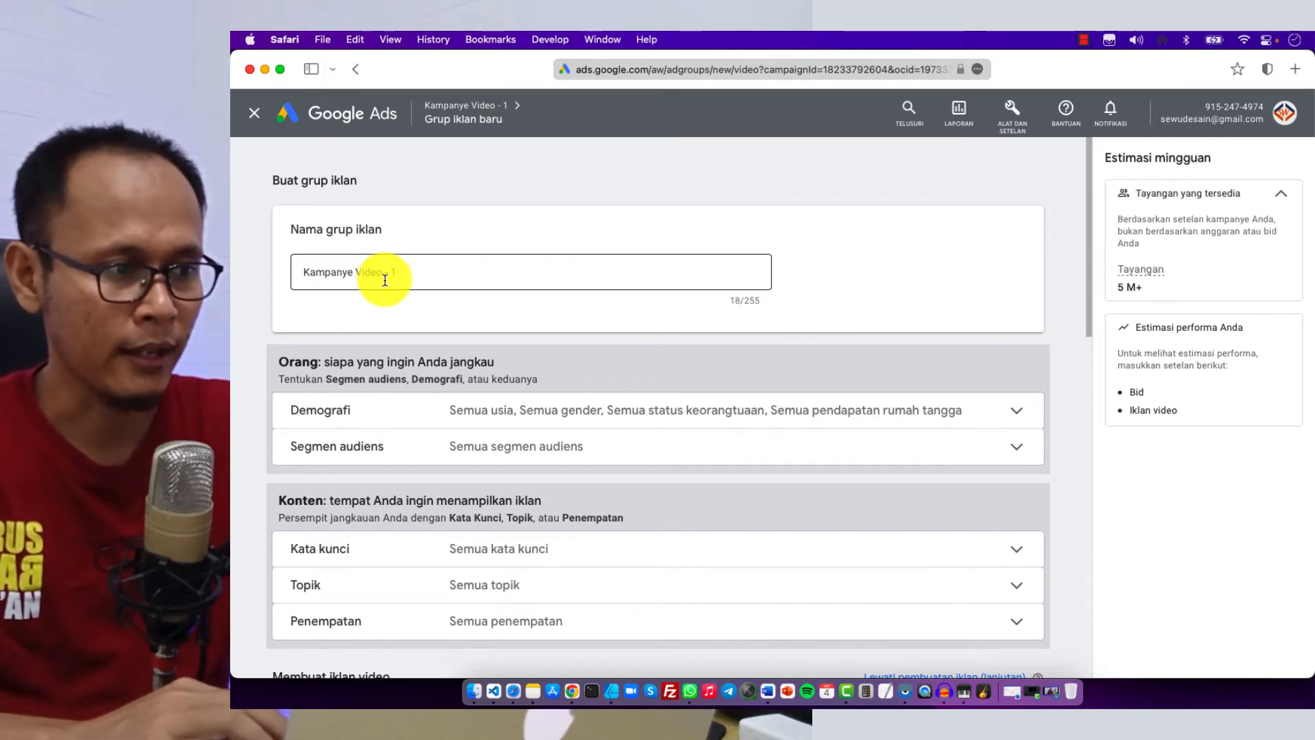
left_click_drag(414, 274, 255, 270)
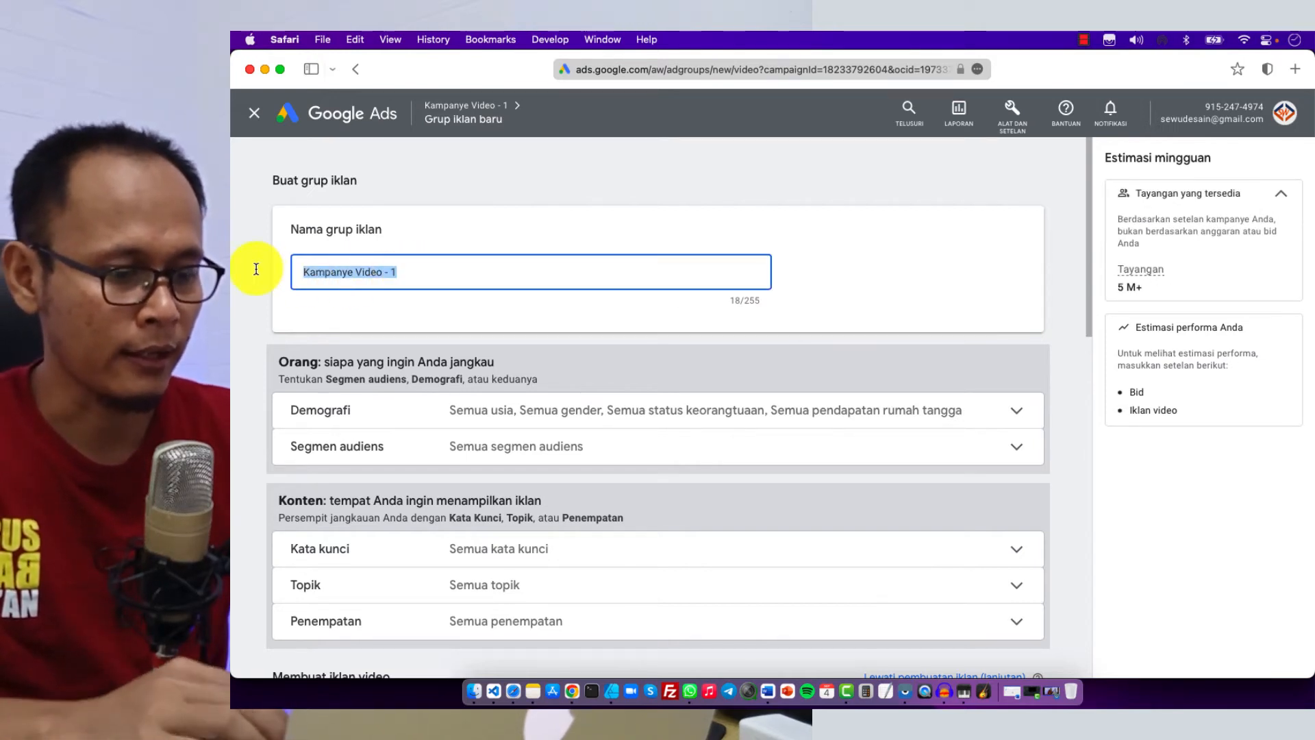
type("Bang tu")
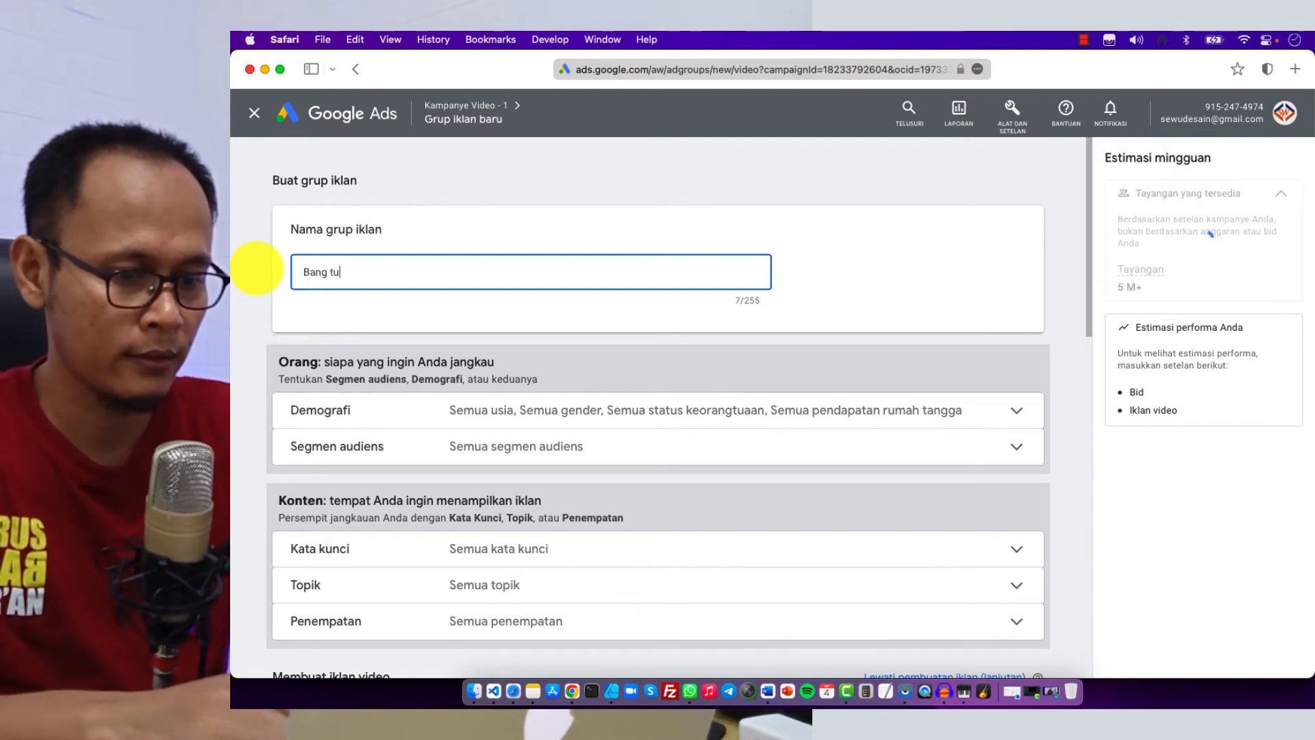
type("torial")
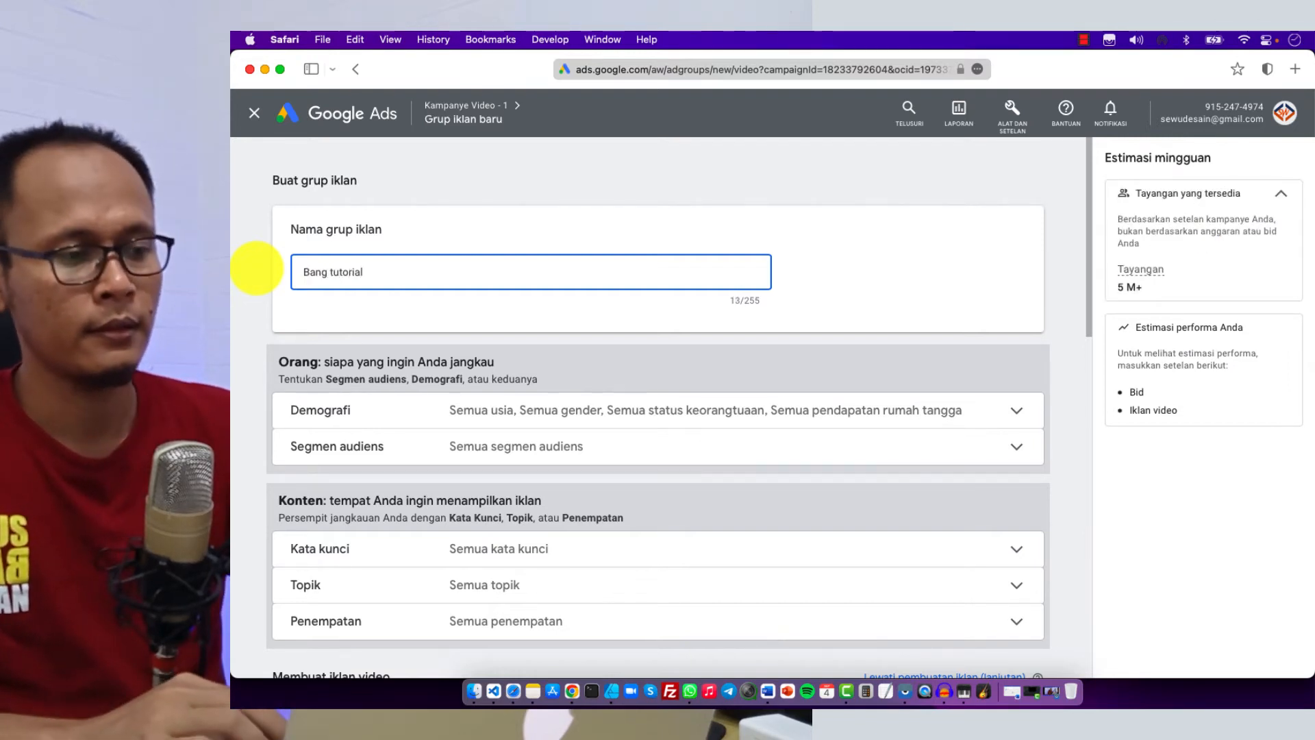
left_click(238, 327)
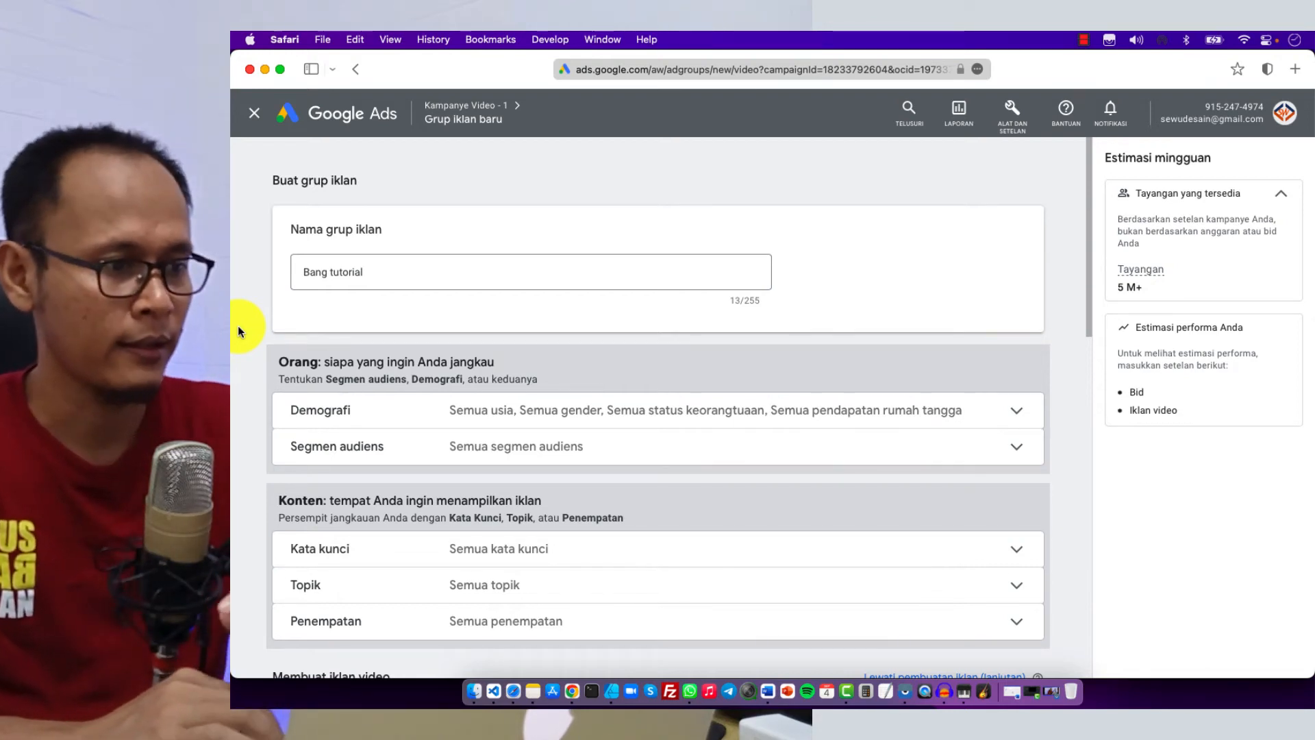
Expand the ad group's placement targeting (Penempatan) and browse to the Channel YouTube category.
scroll(237, 326, "down", 1)
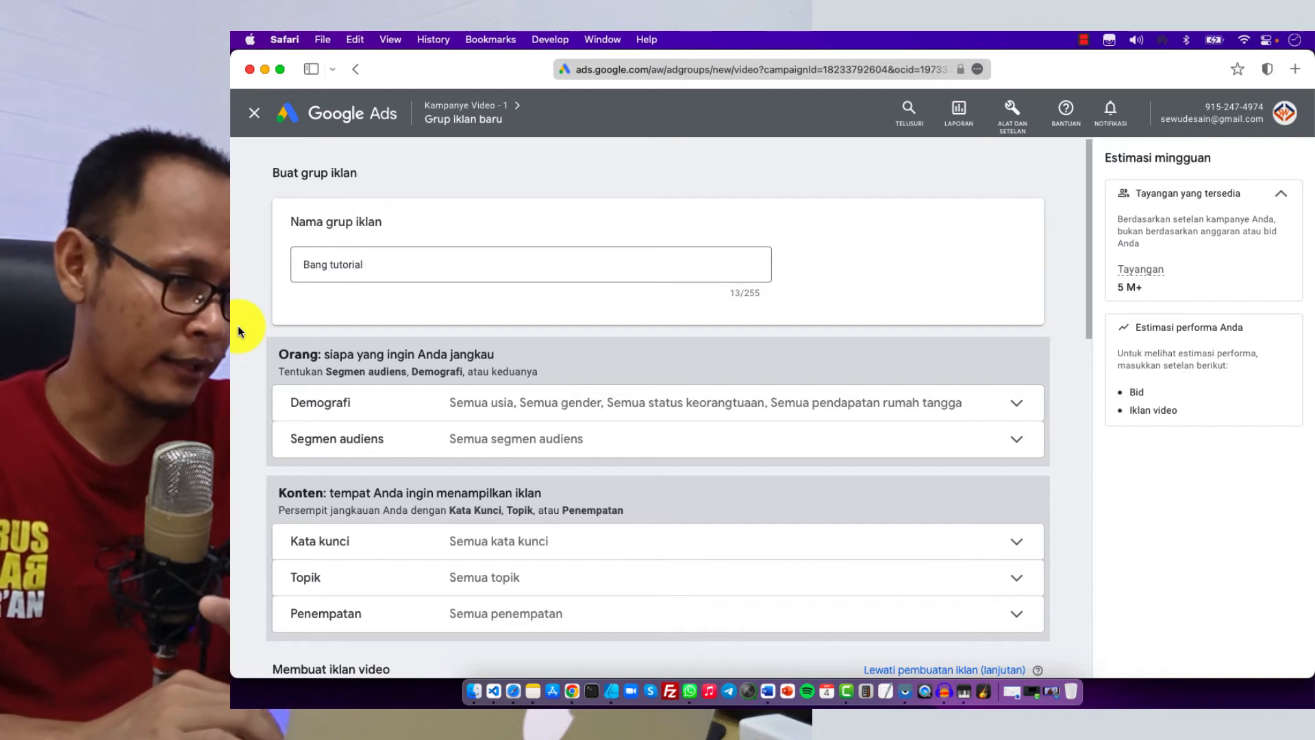
scroll(237, 326, "down", 3)
scroll(237, 326, "down", 3)
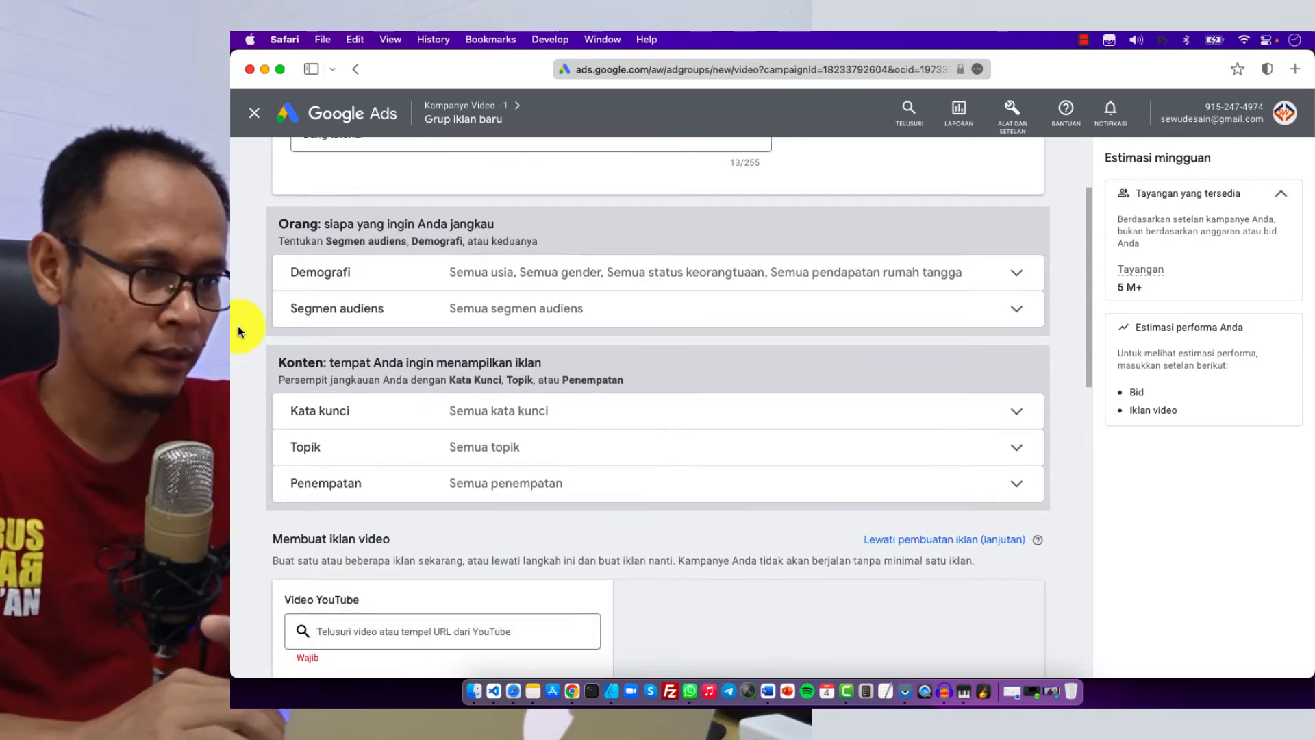
scroll(237, 326, "down", 1)
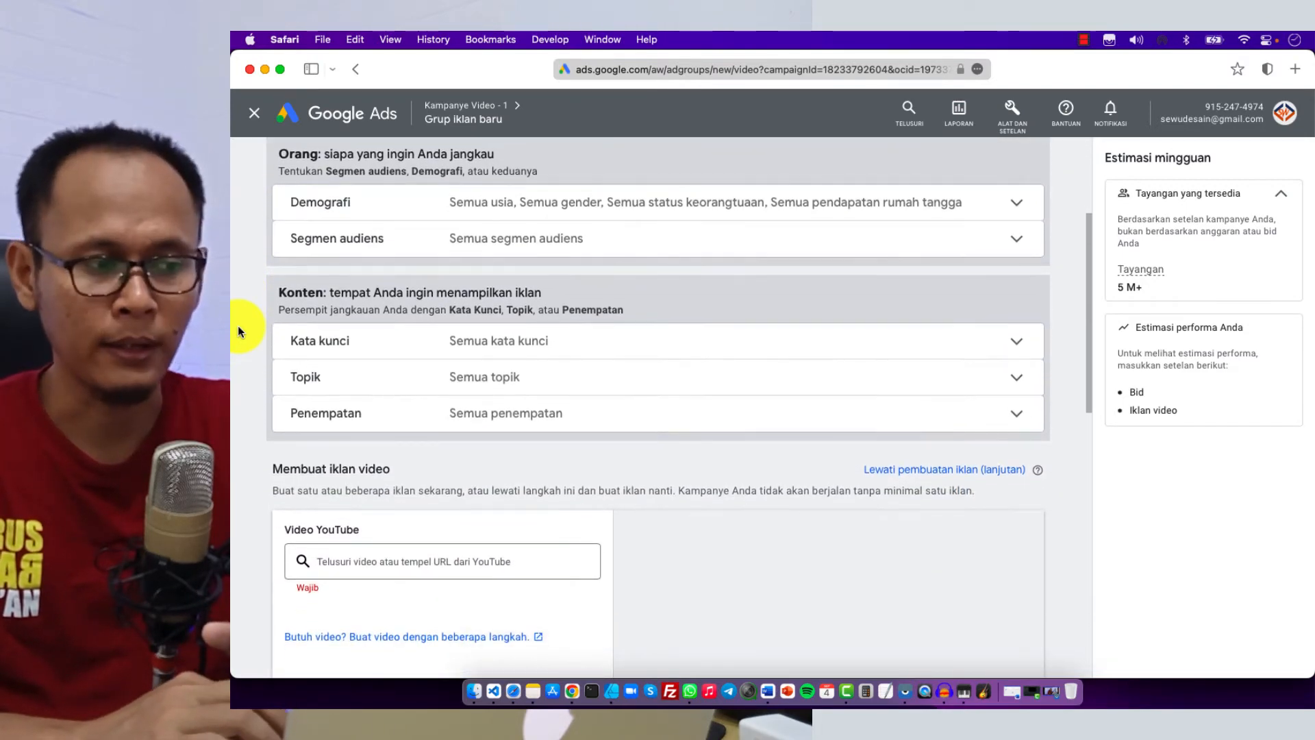
left_click(470, 419)
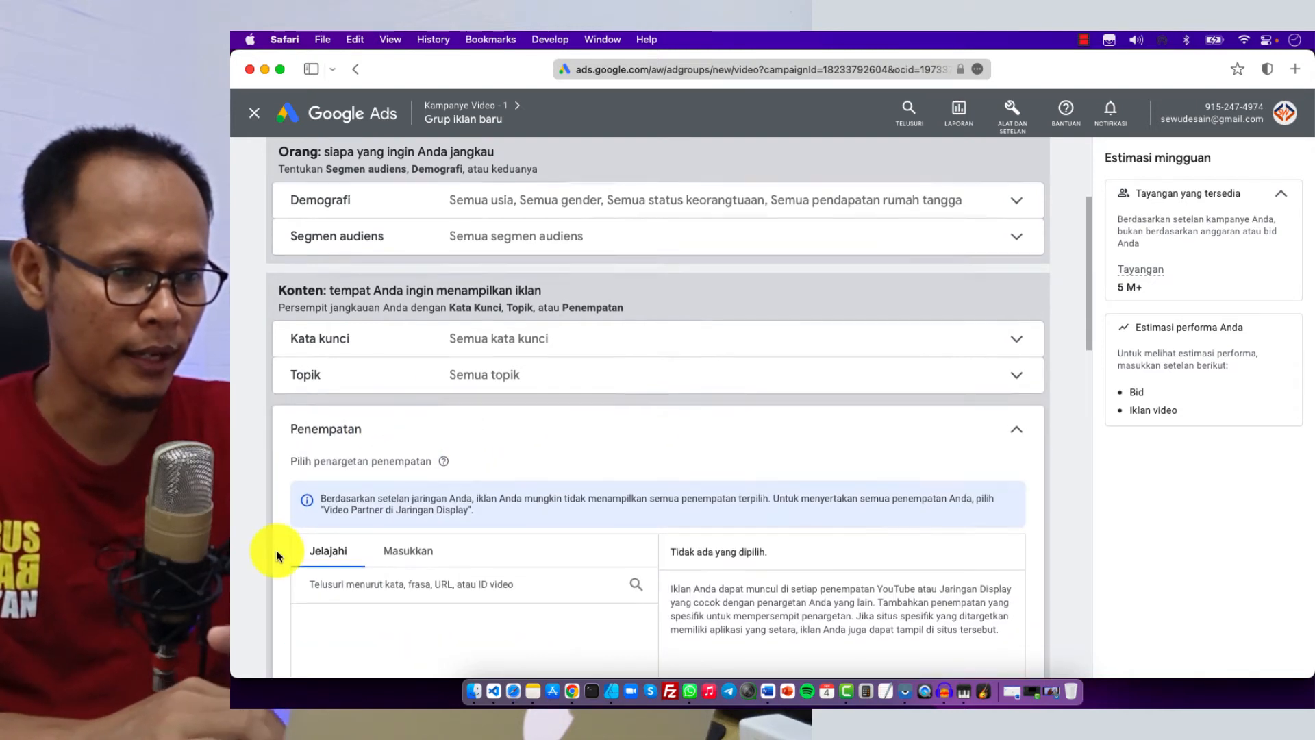
scroll(277, 549, "down", 4)
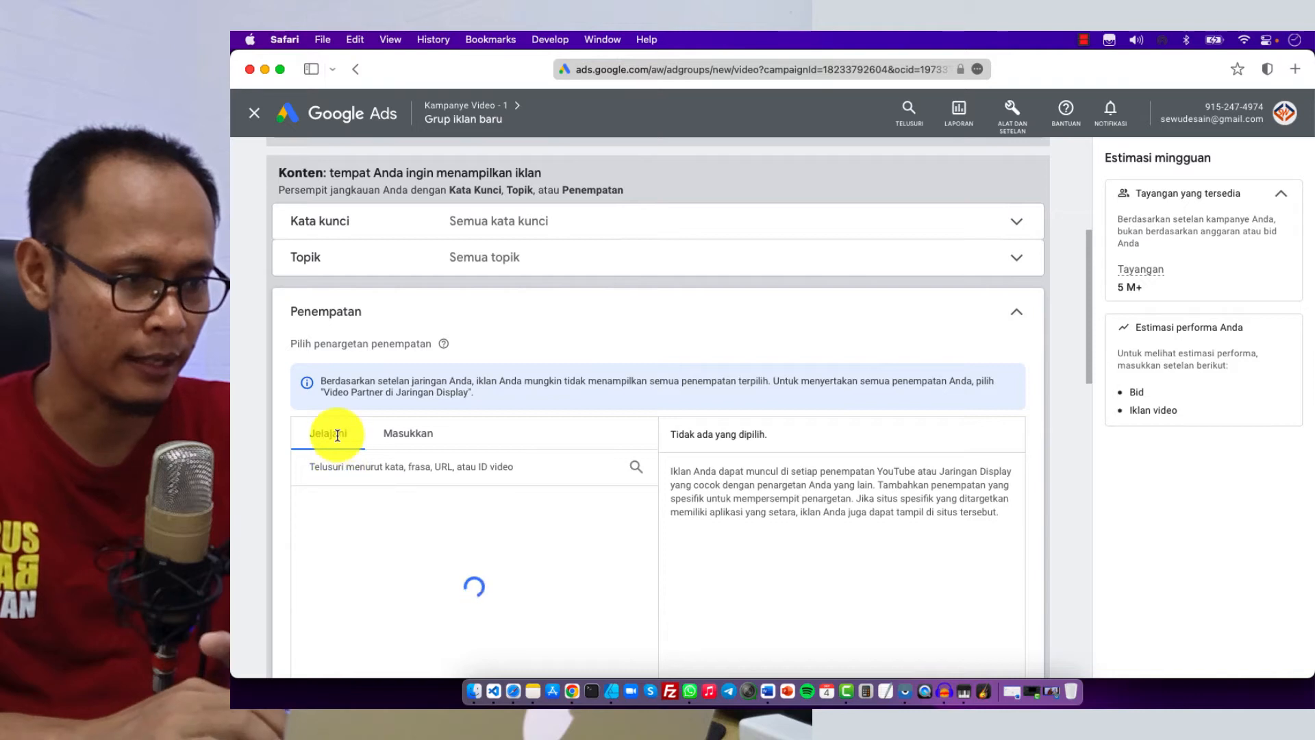
scroll(253, 510, "down", 2)
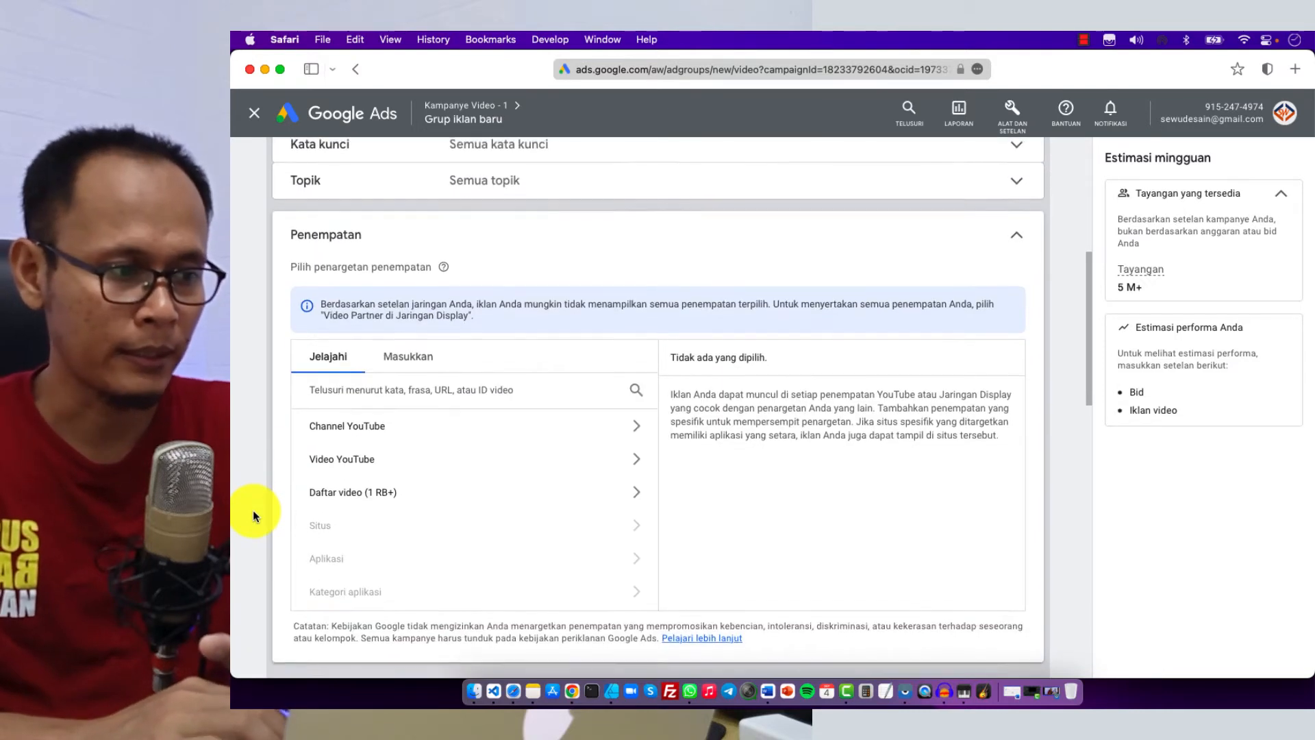
left_click(364, 430)
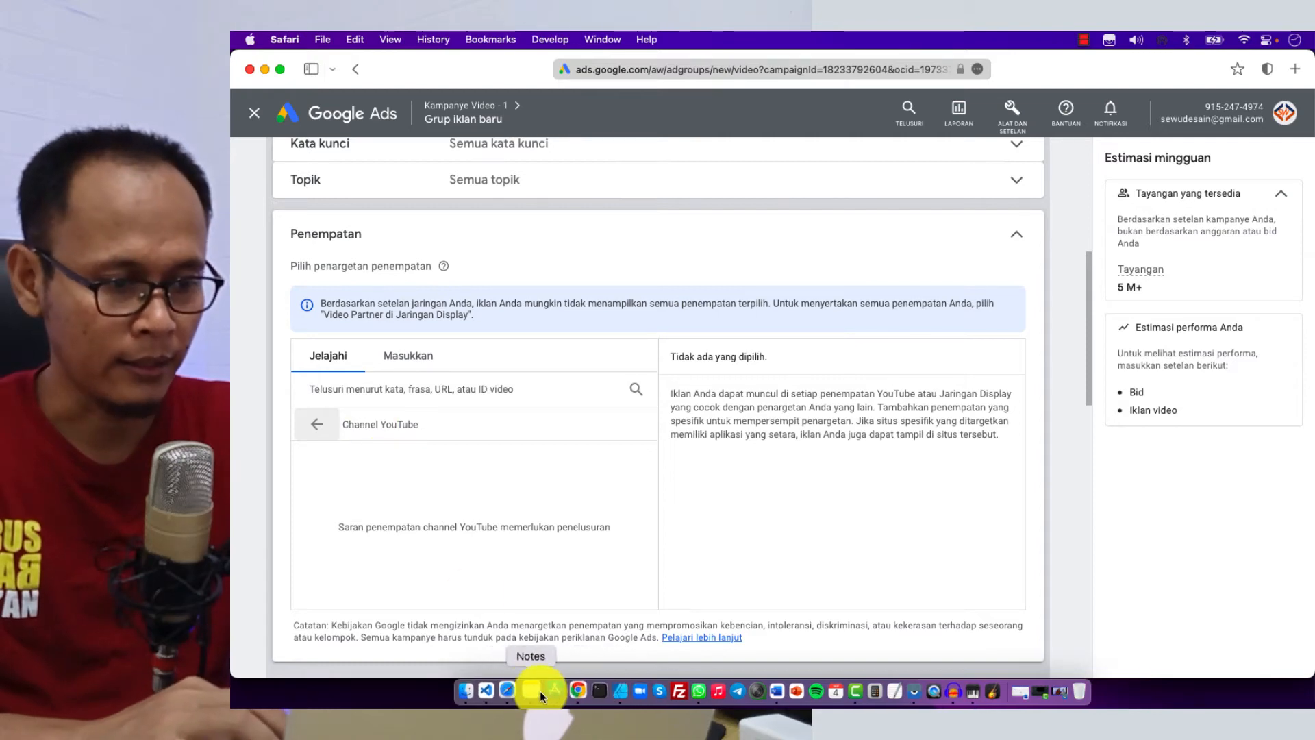
left_click(571, 691)
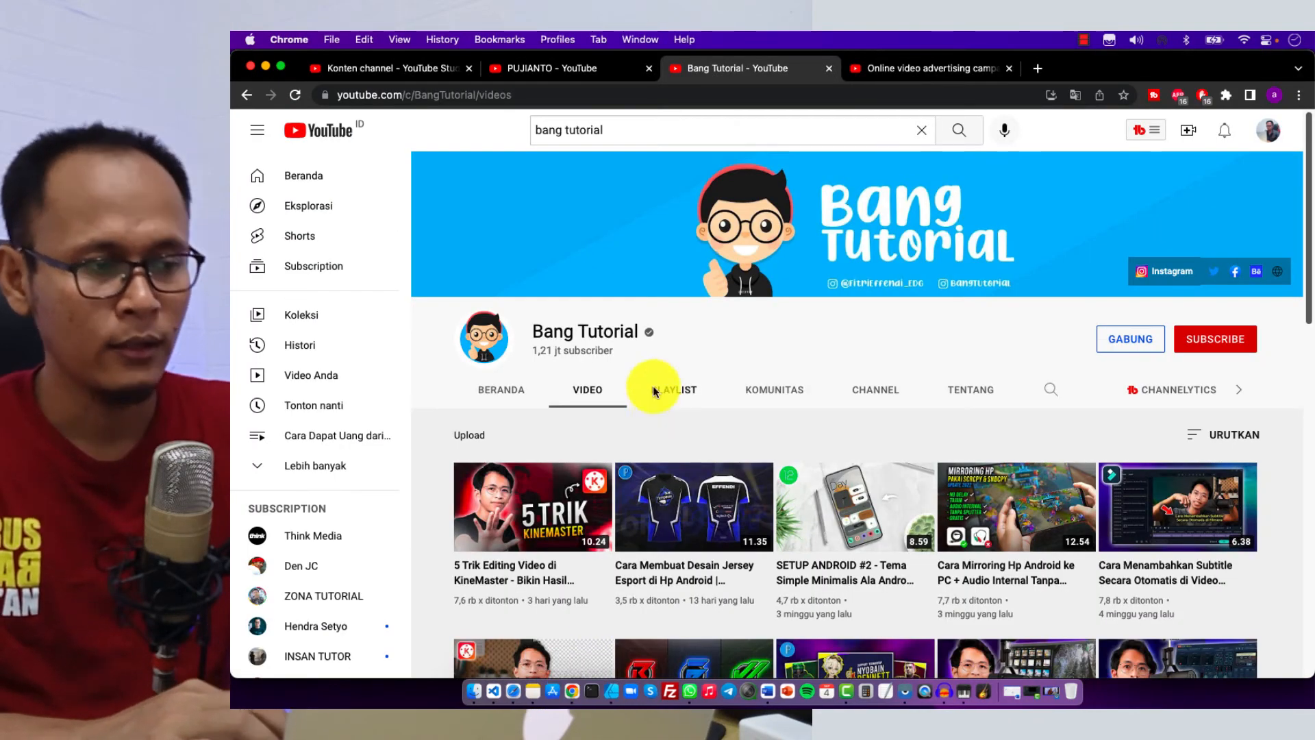
left_click_drag(479, 94, 323, 92)
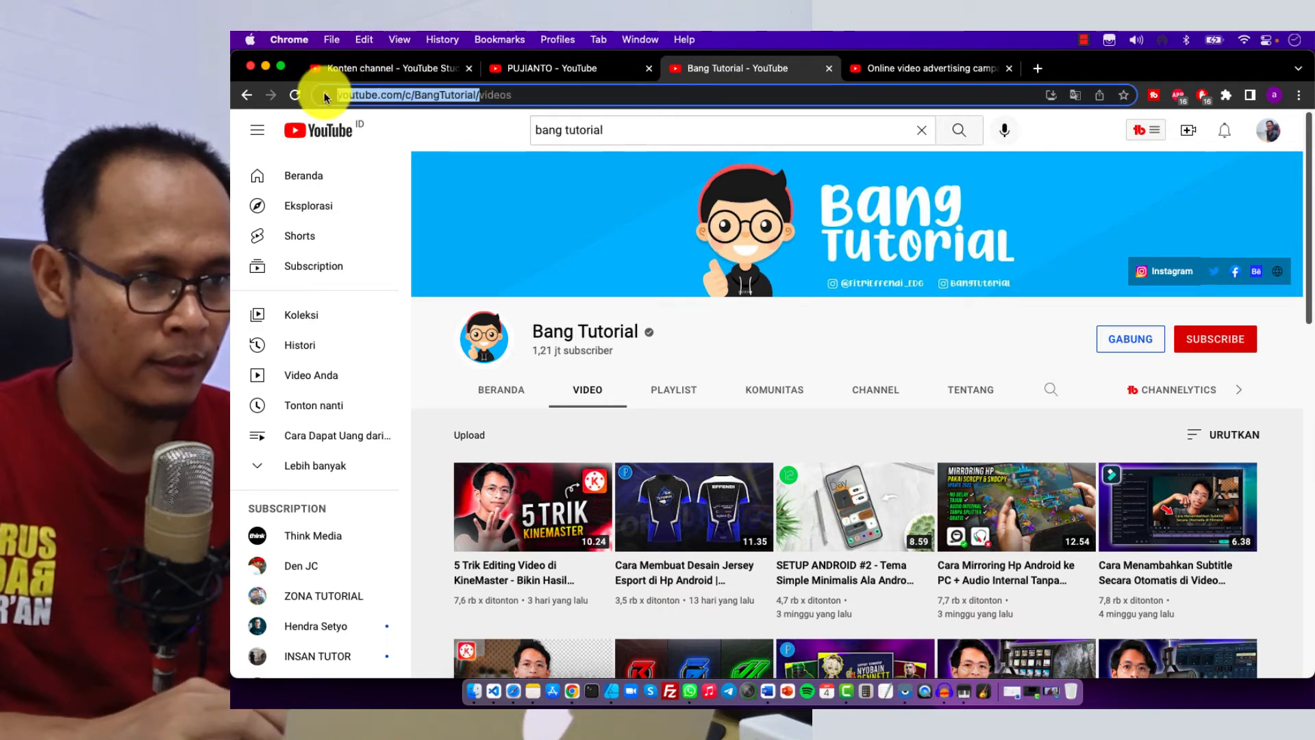
right_click(402, 95)
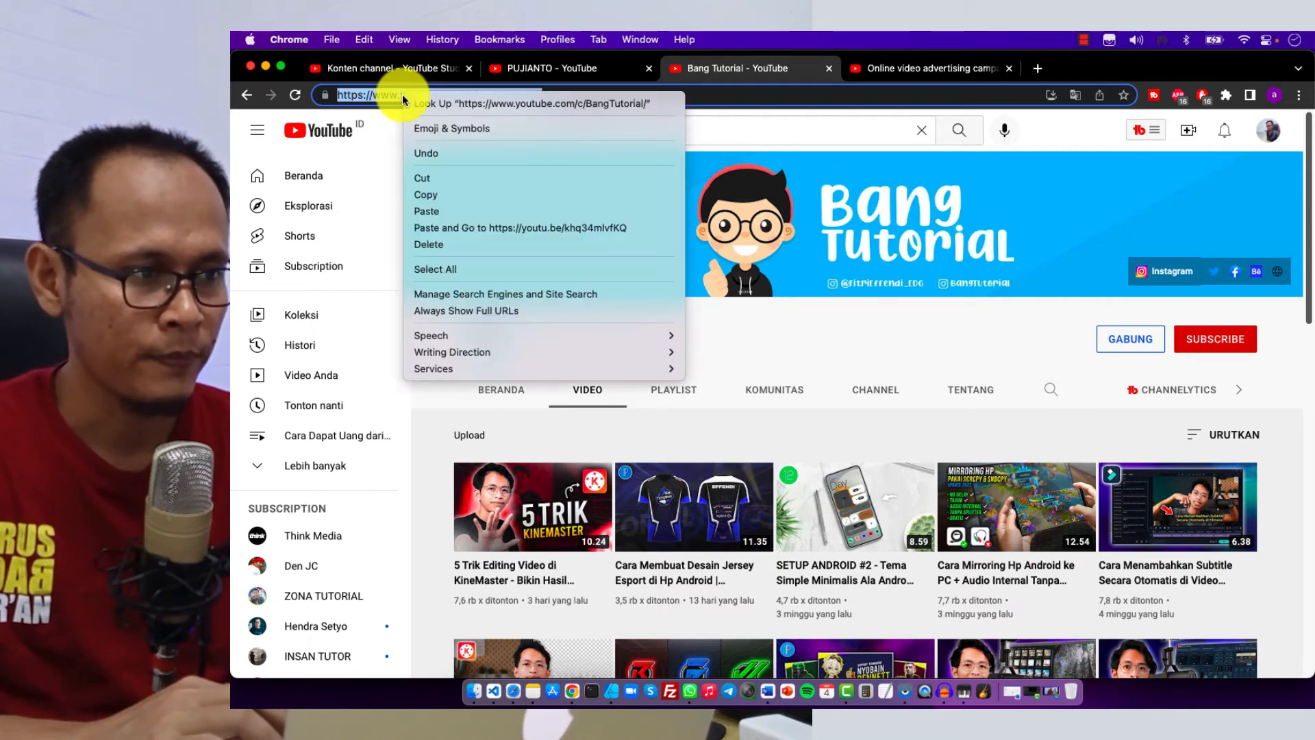
left_click(441, 194)
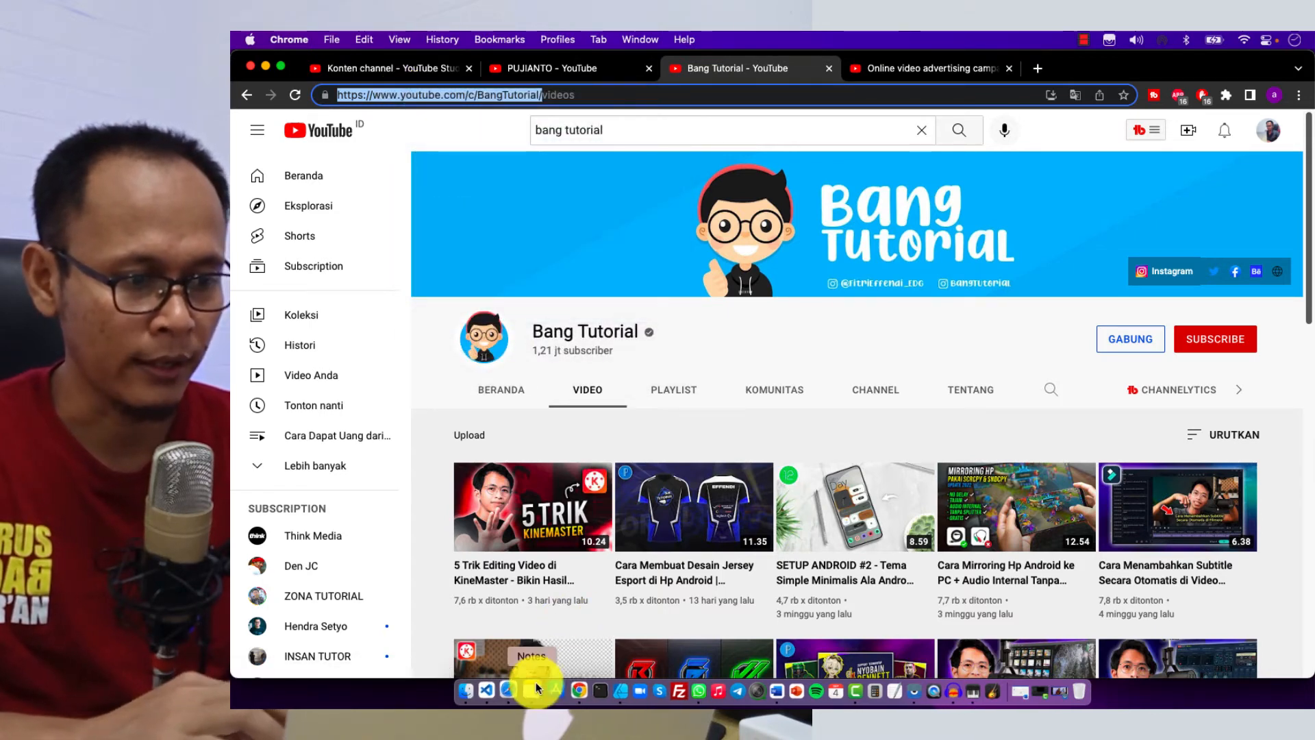
Return to Google Ads in Safari, search the placements for the copied channel URL and select the Bang Tutorial channel.
left_click(511, 689)
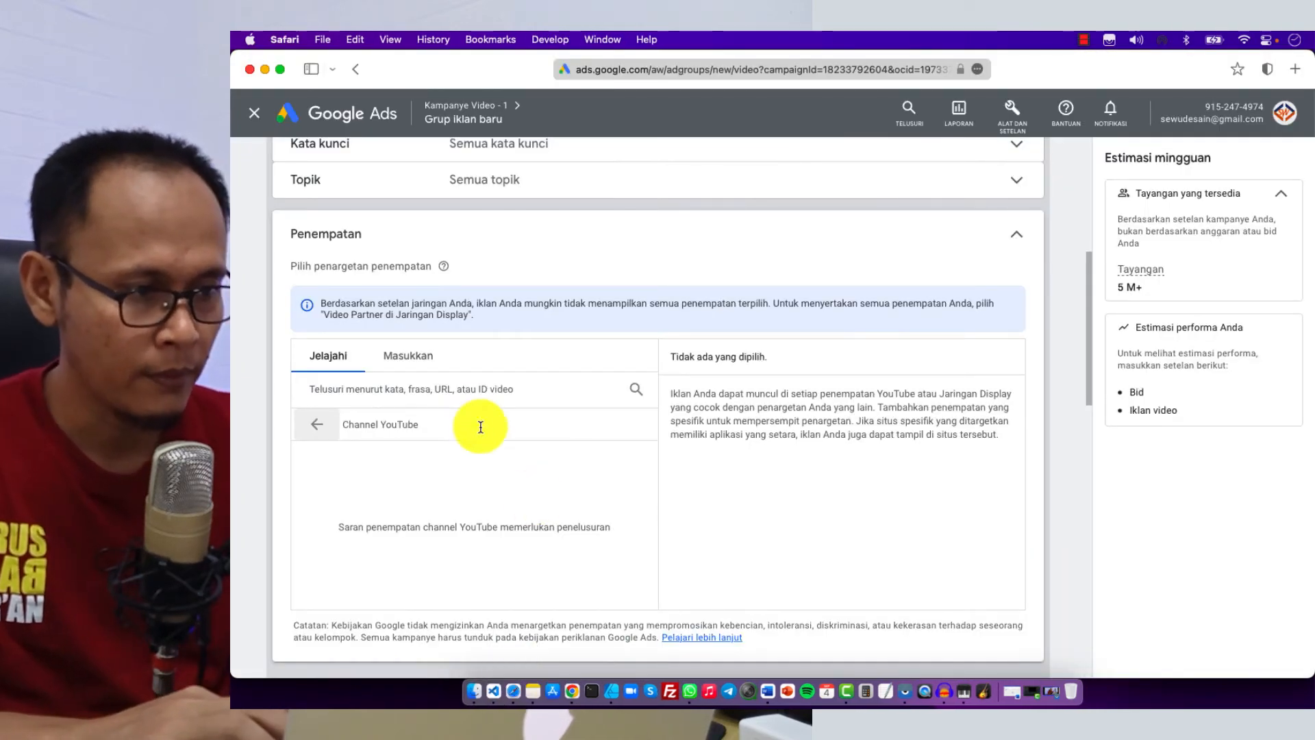
left_click(461, 388)
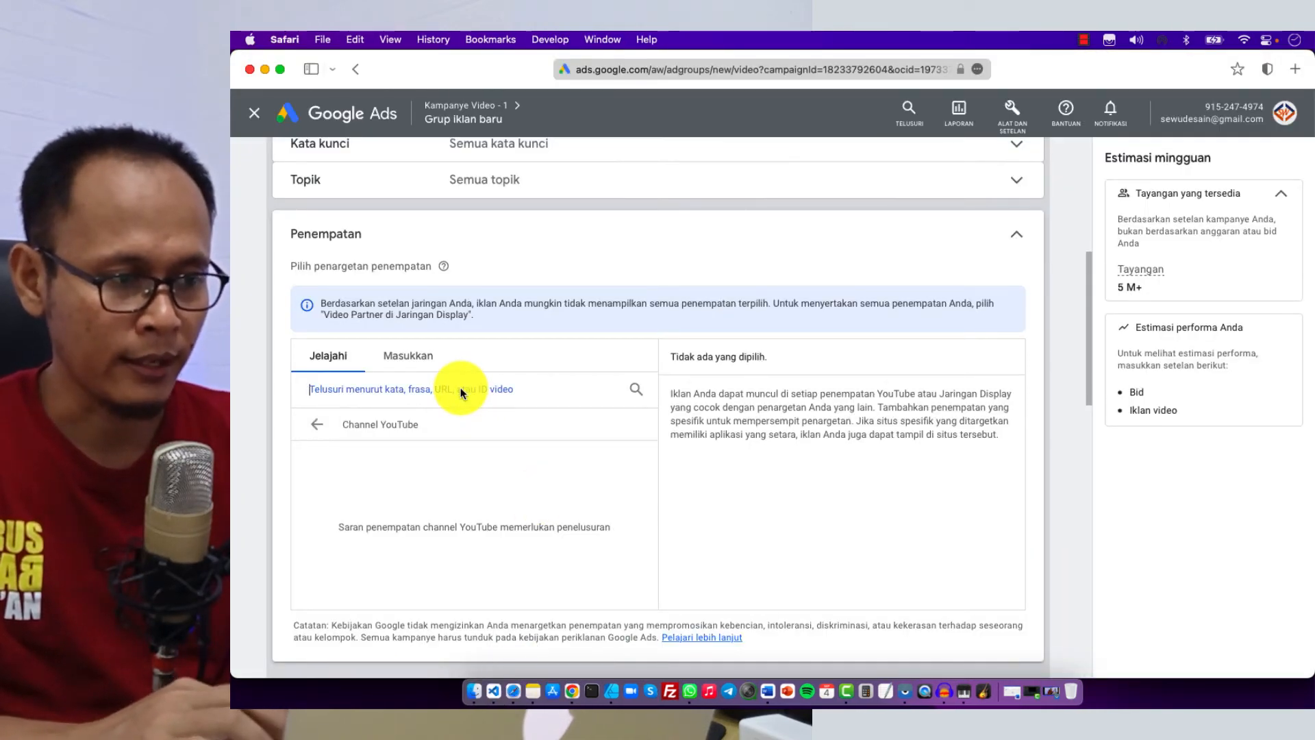
right_click(461, 390)
left_click(489, 430)
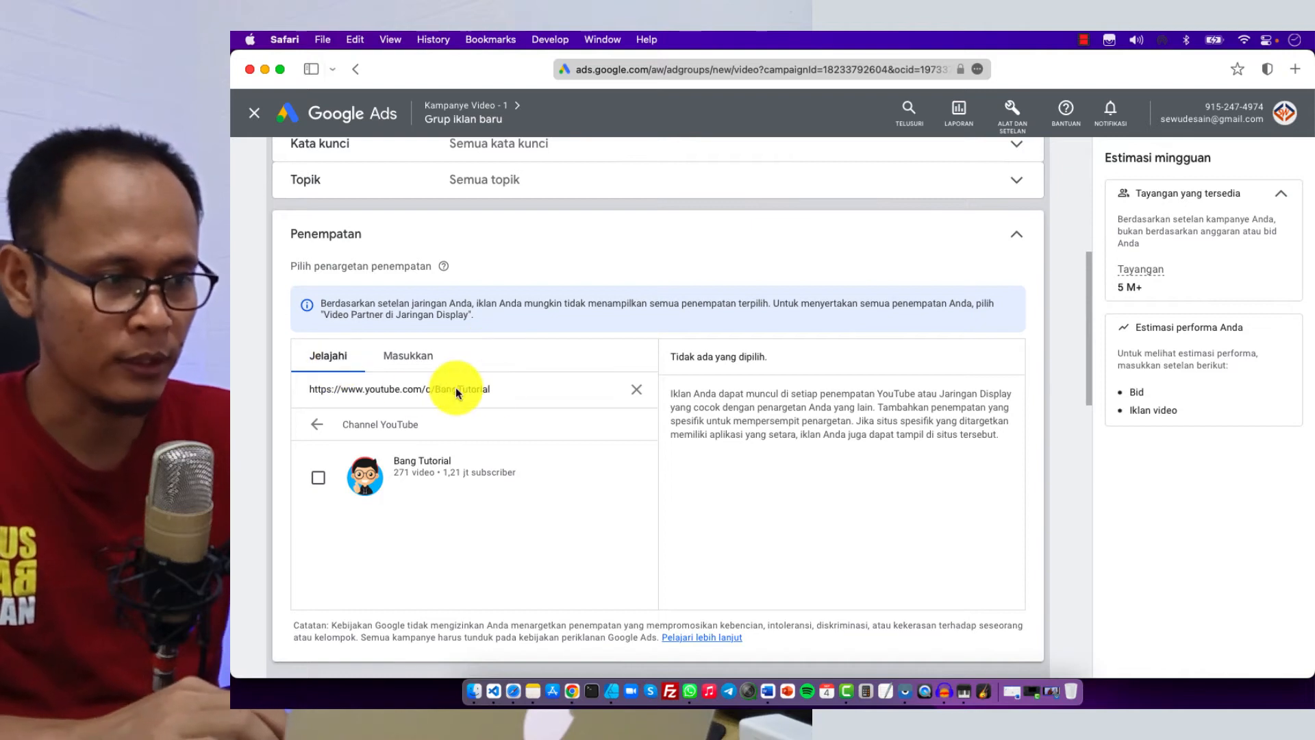
left_click(318, 478)
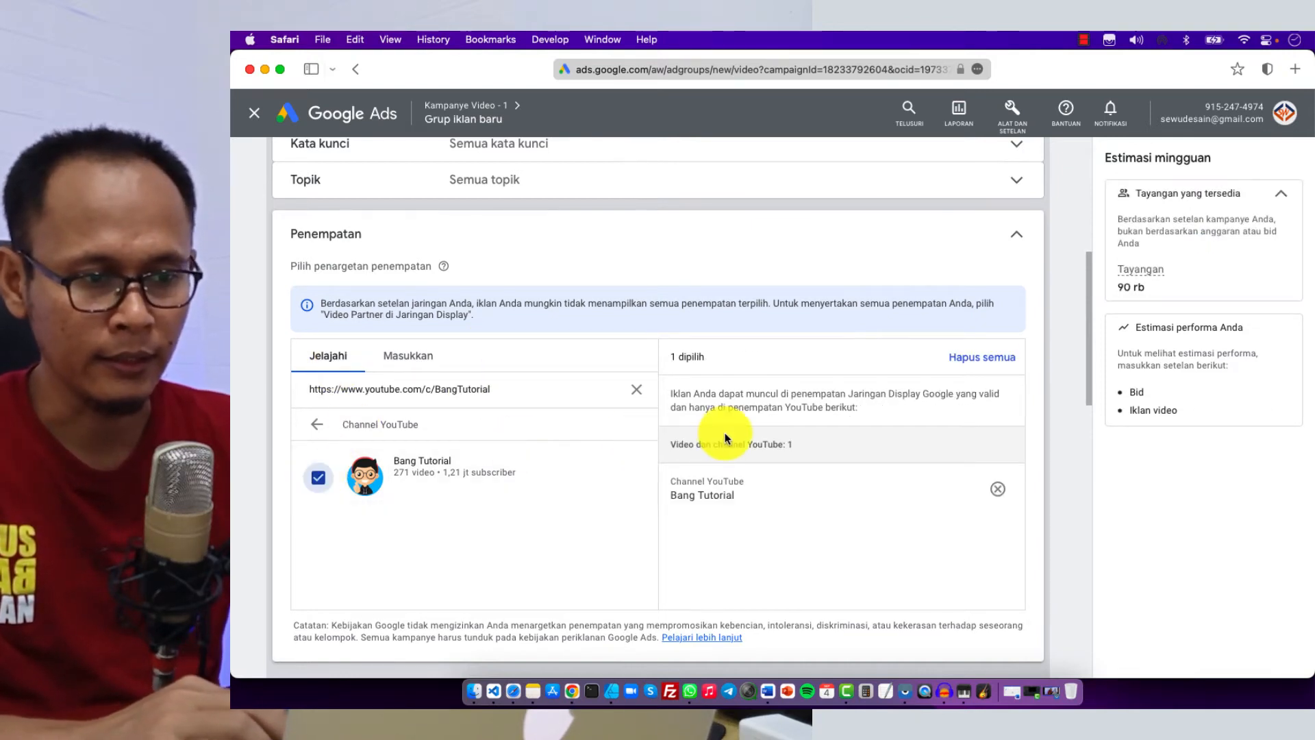
Look through the Video YouTube placement suggestions for the channel URL and return to the placement categories.
left_click(316, 425)
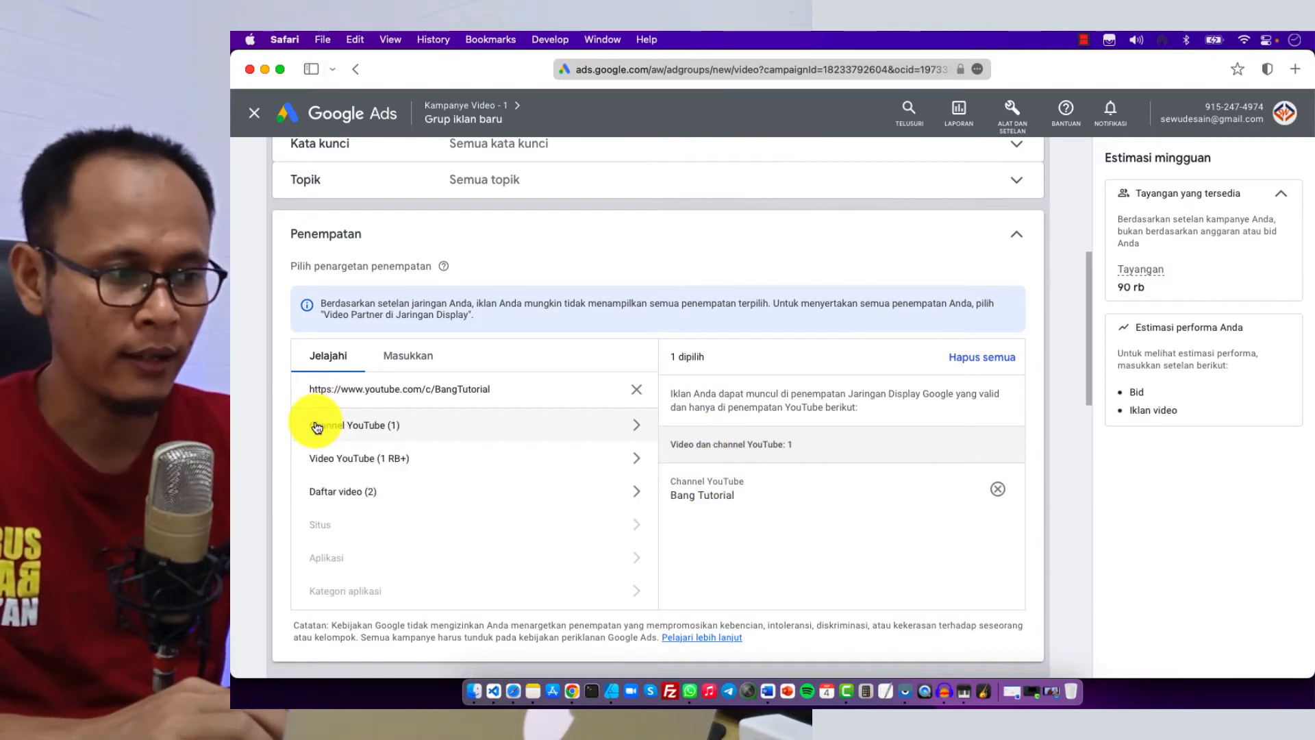
left_click(350, 466)
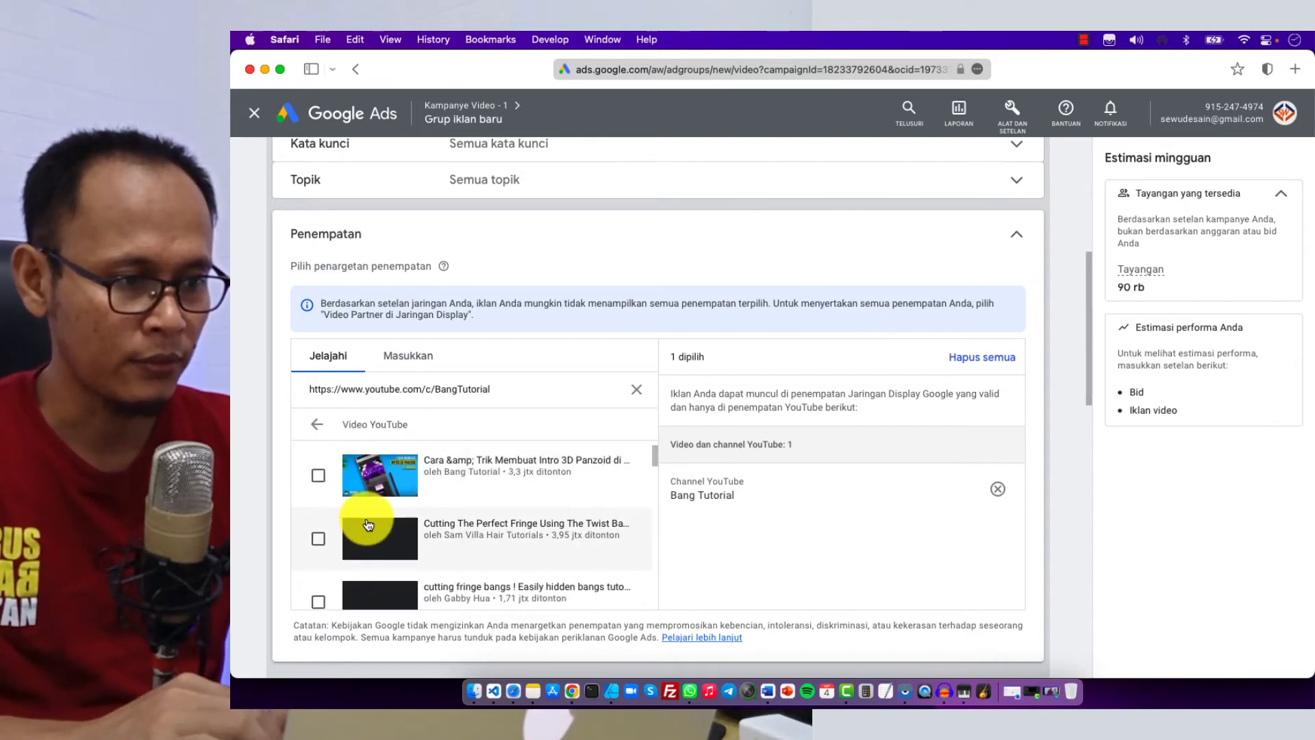
scroll(368, 525, "down", 4)
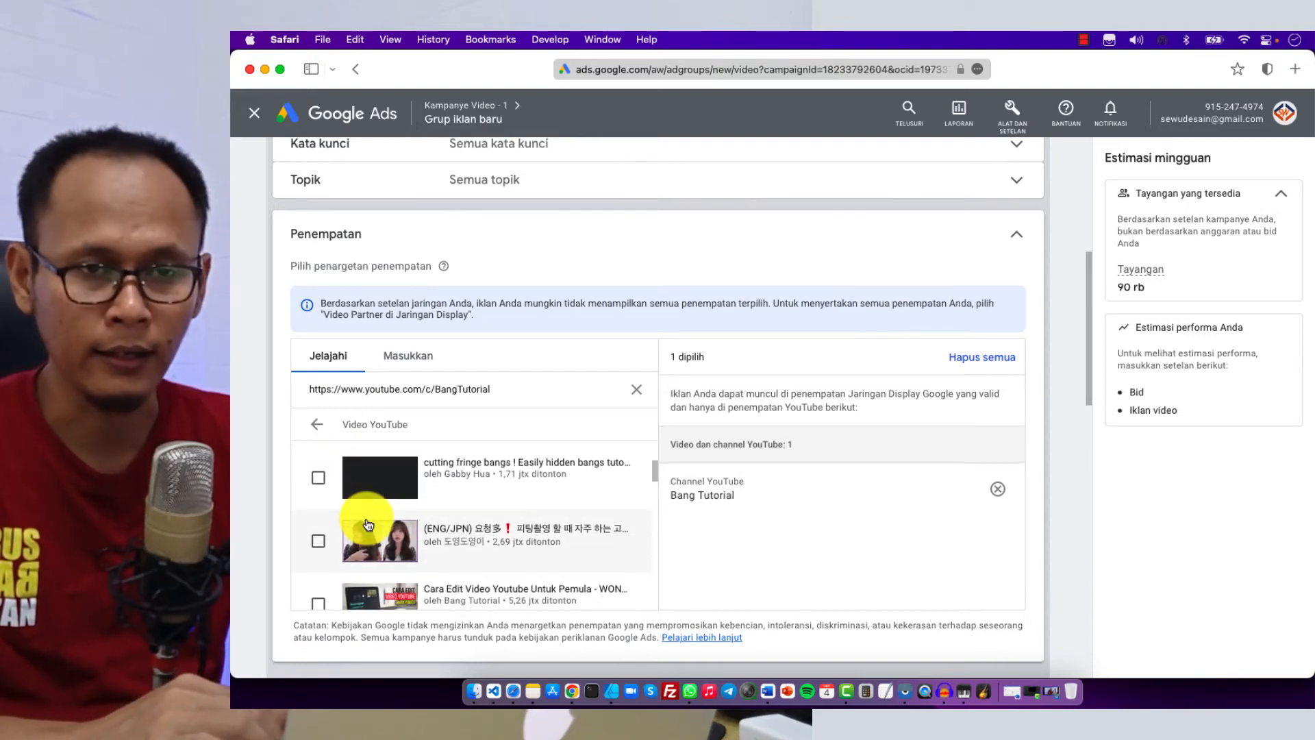
scroll(368, 525, "down", 5)
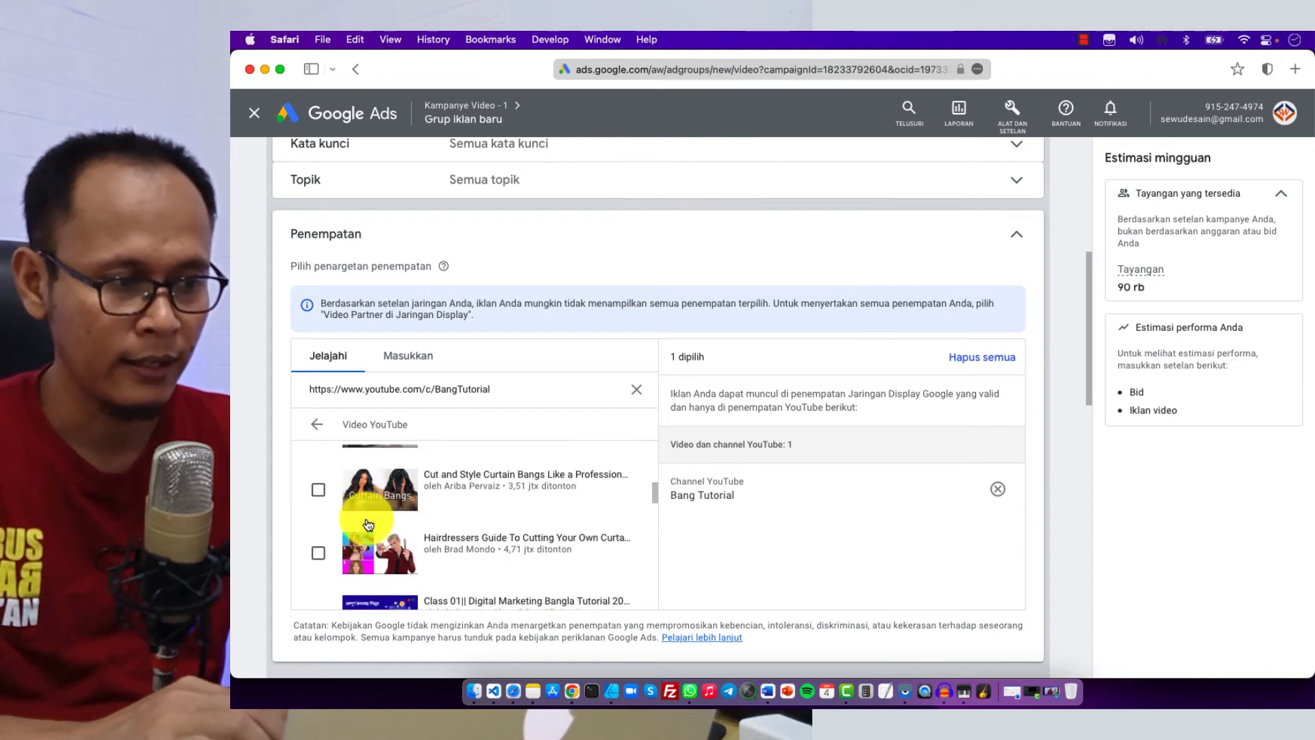
scroll(367, 524, "up", 8)
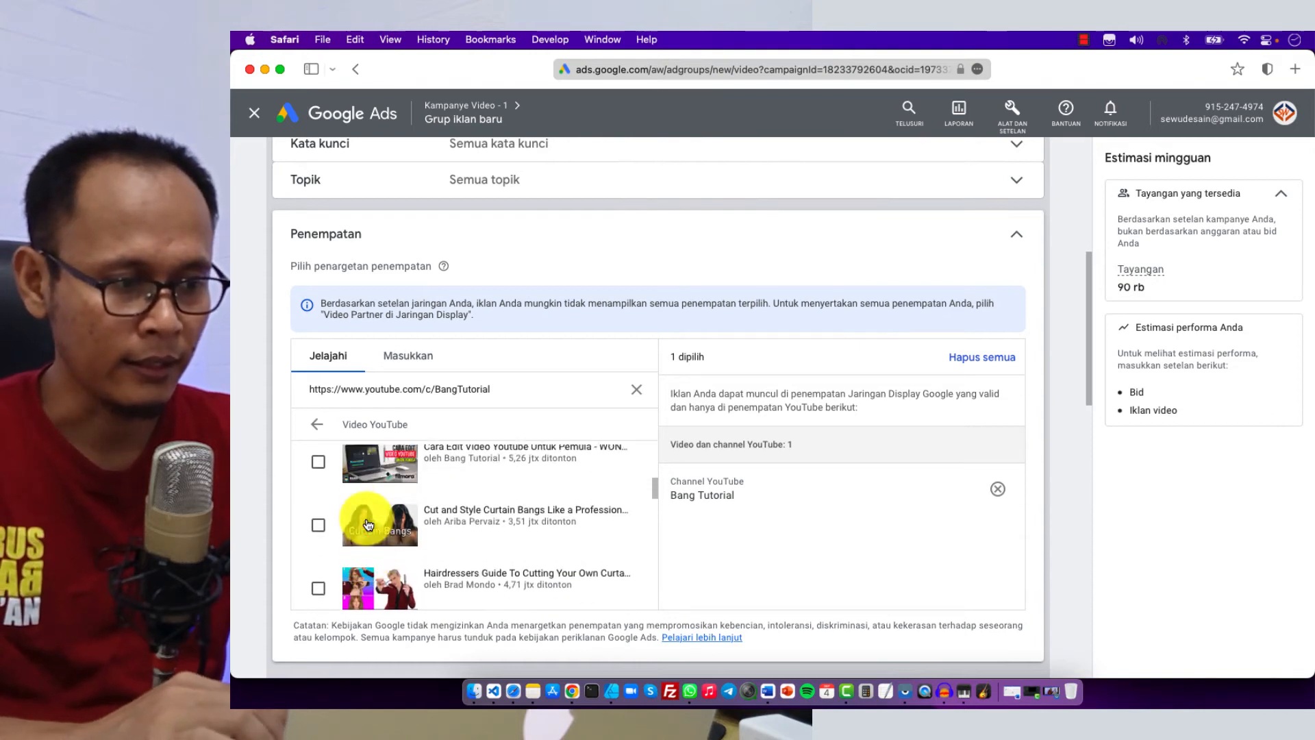
left_click(316, 425)
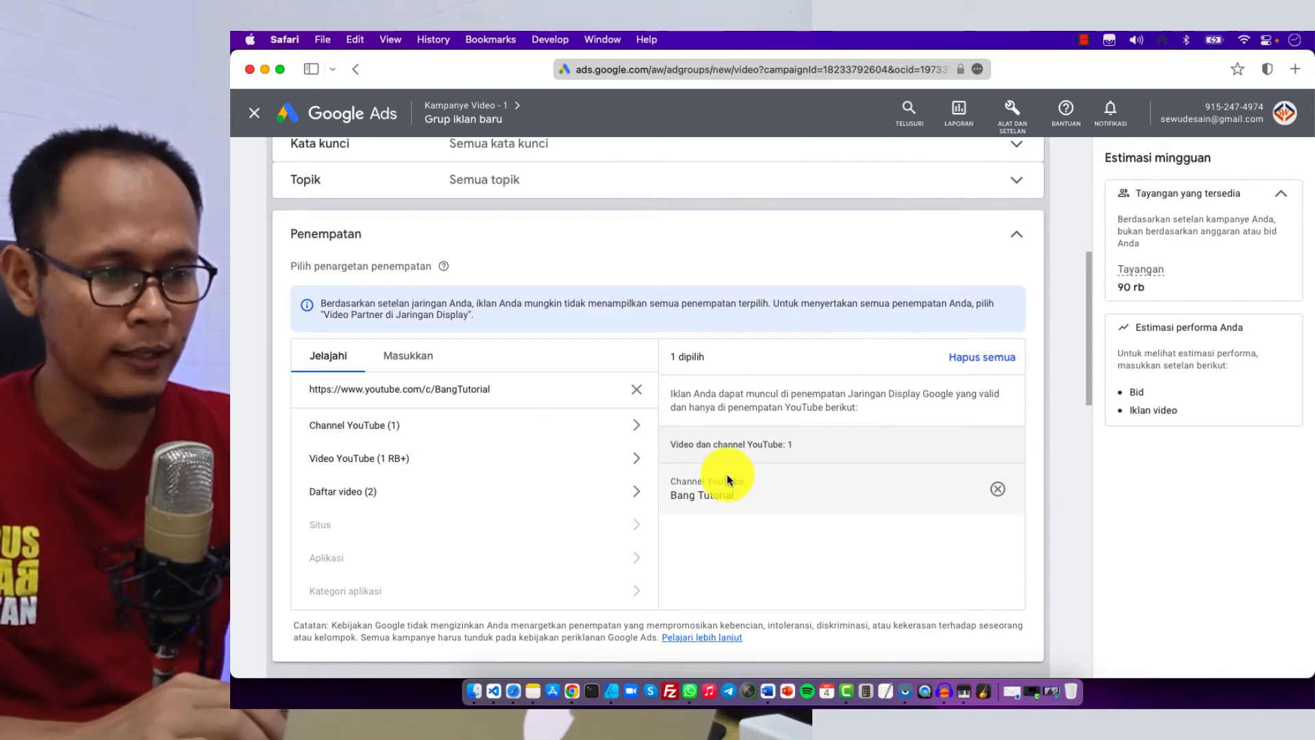
Skip the video ad creation for this ad group and set its maximum CPV bid to Rp 200.
scroll(728, 477, "down", 5)
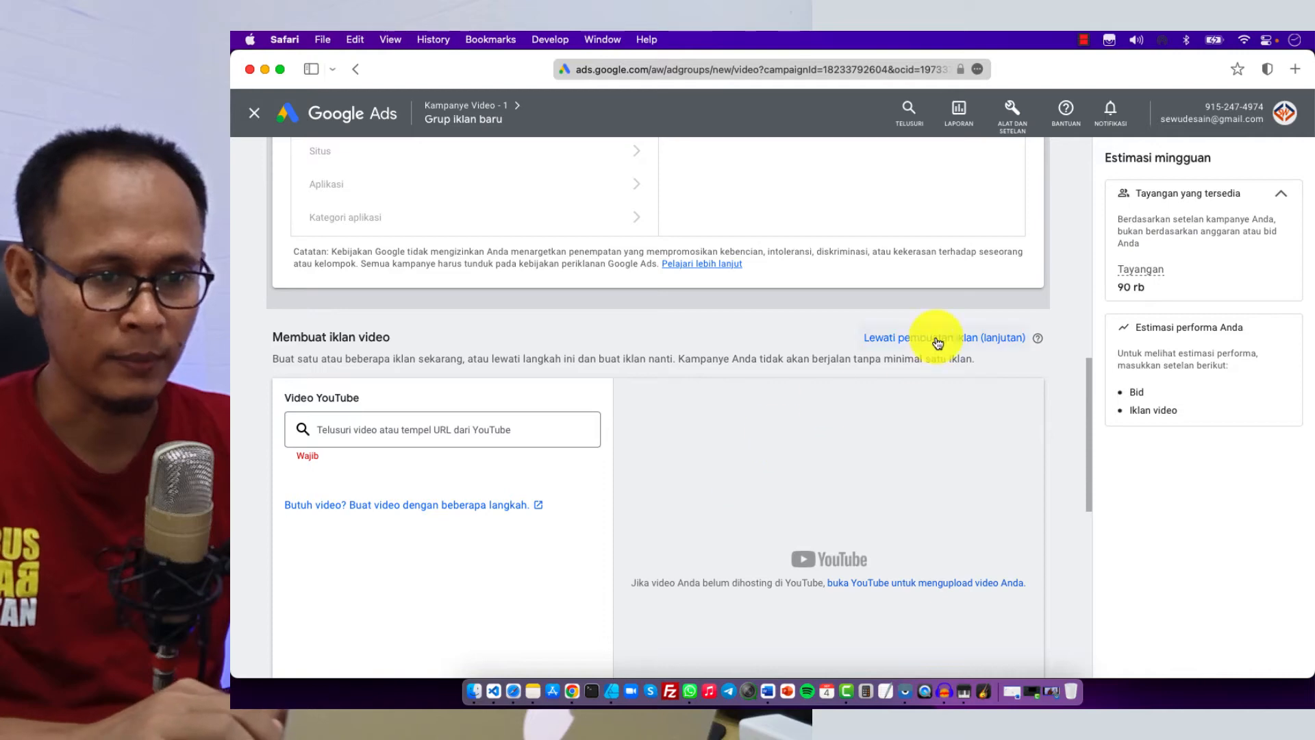
left_click(899, 339)
left_click(922, 444)
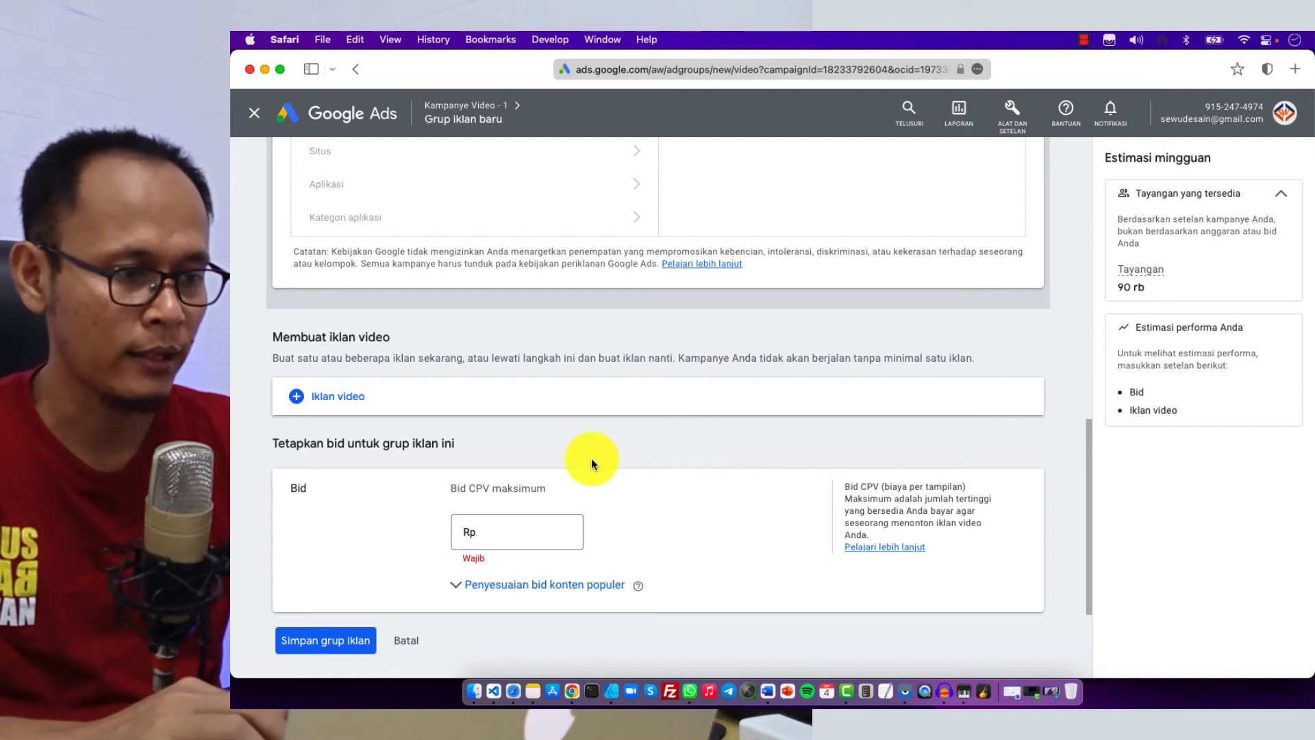
left_click(517, 528)
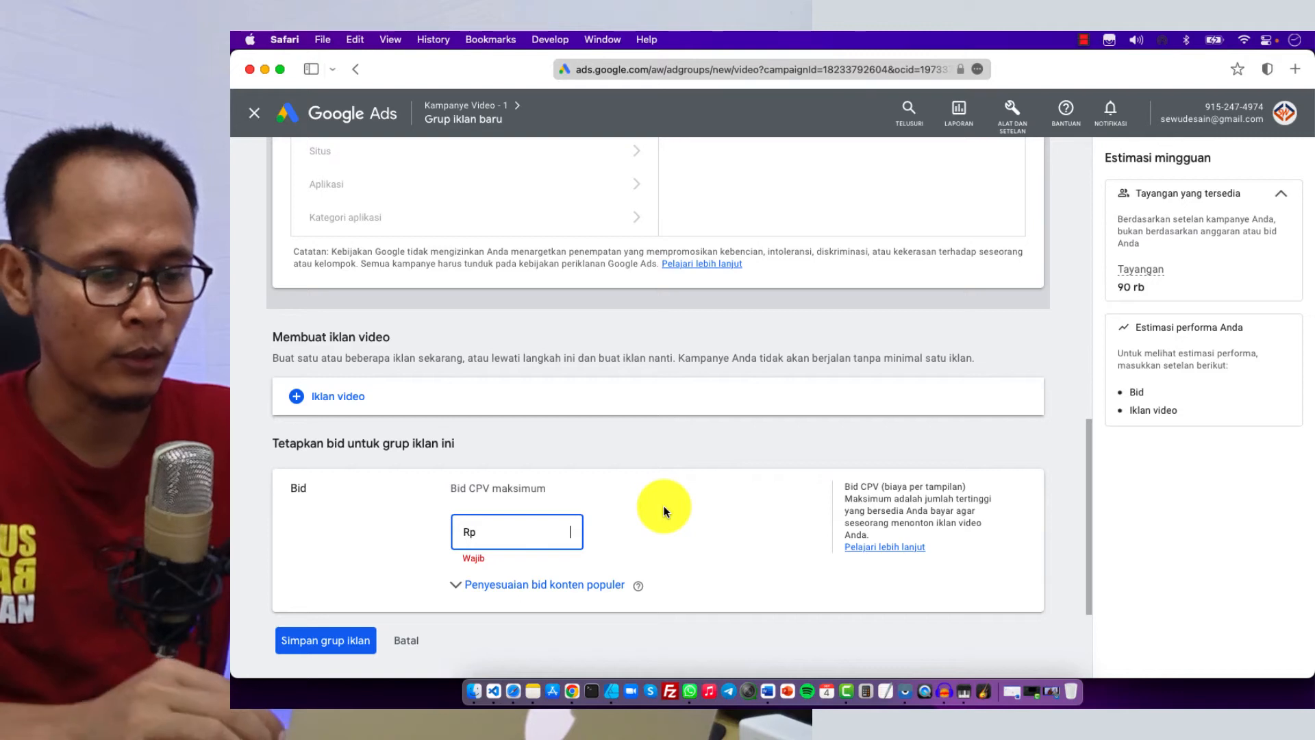
type("200")
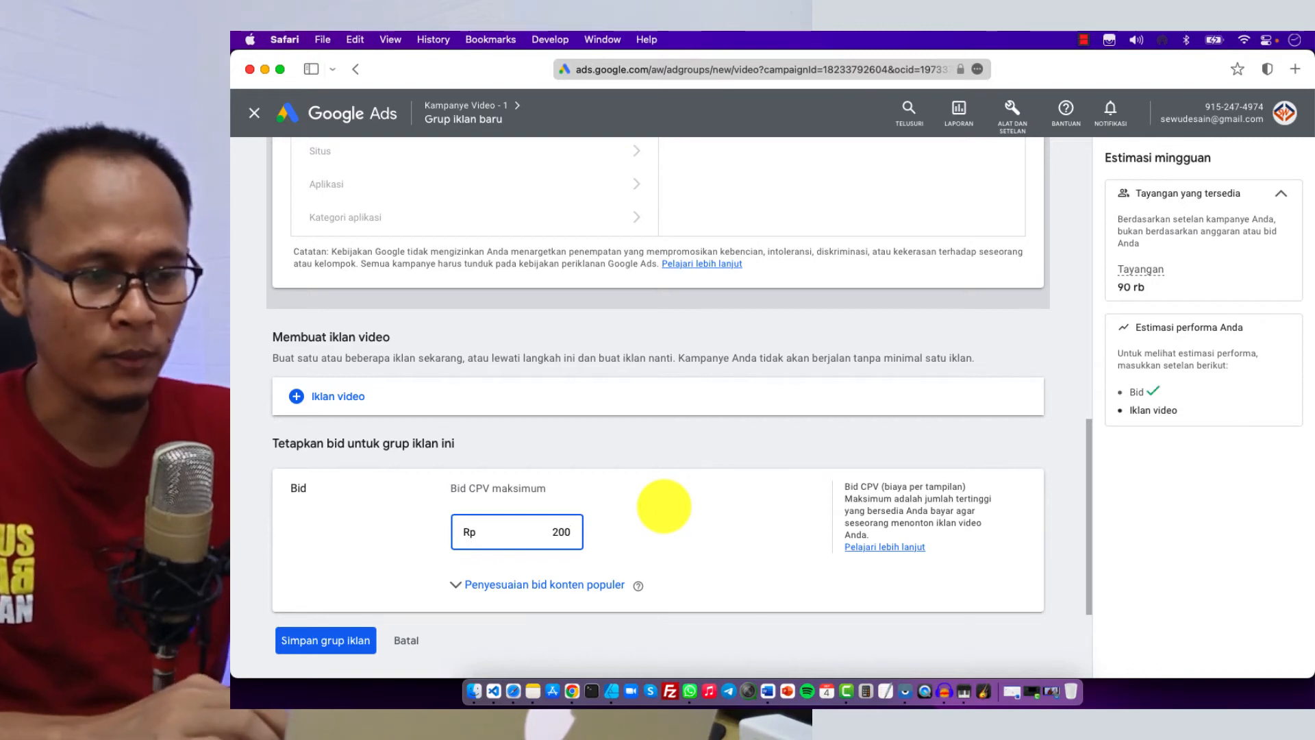
left_click(668, 532)
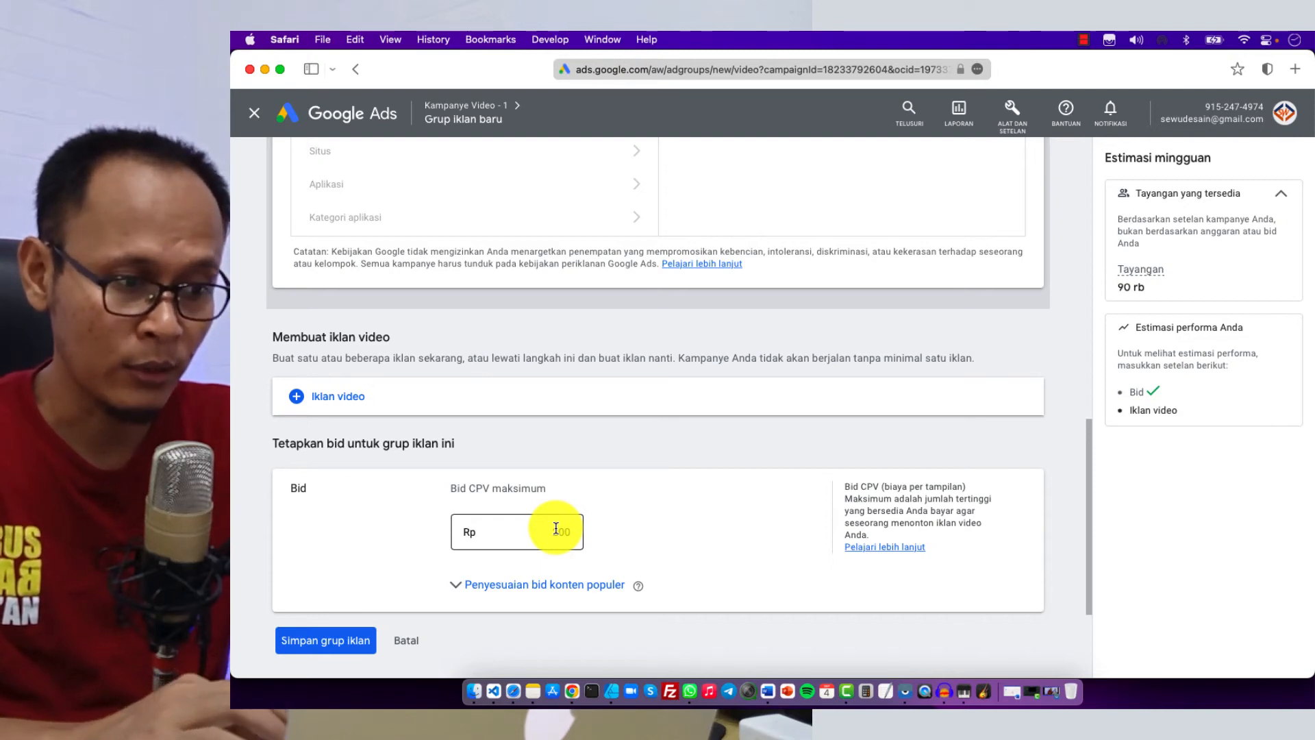
type("200")
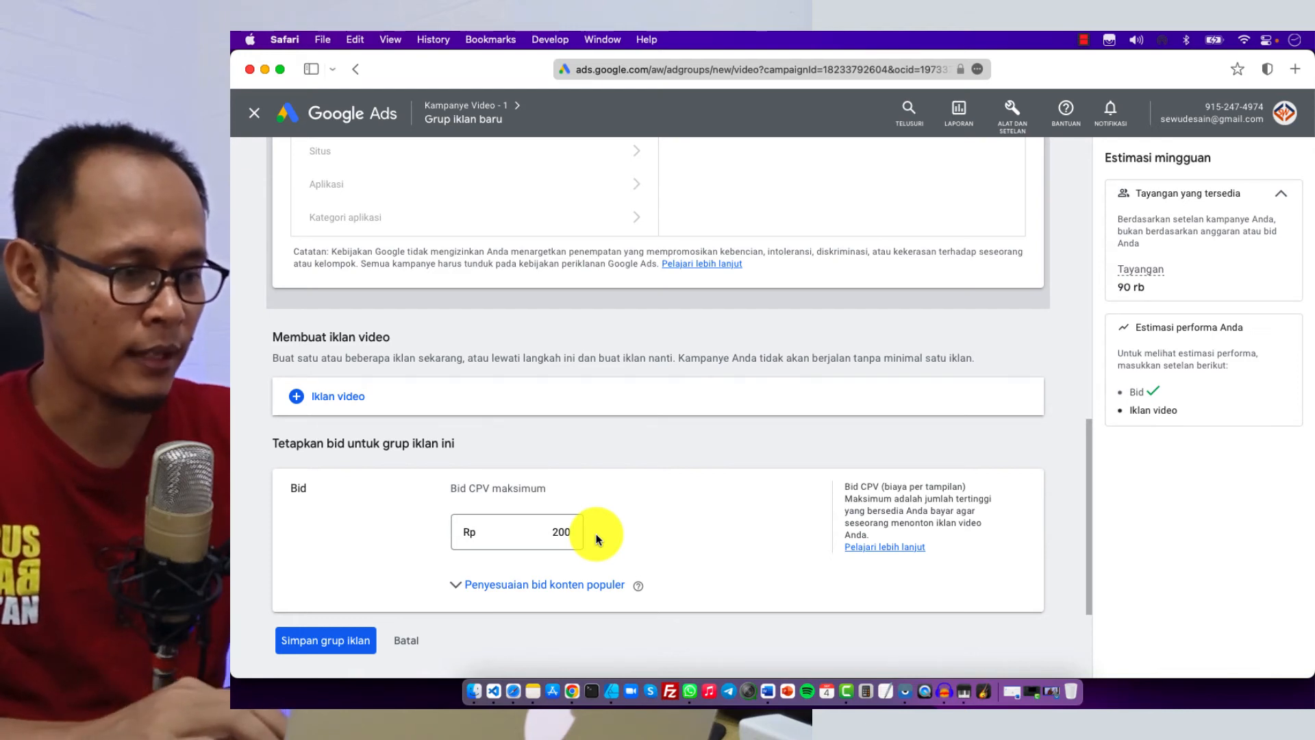
Save the ad group with the video ad format set to Iklan video dalam feed.
left_click(321, 641)
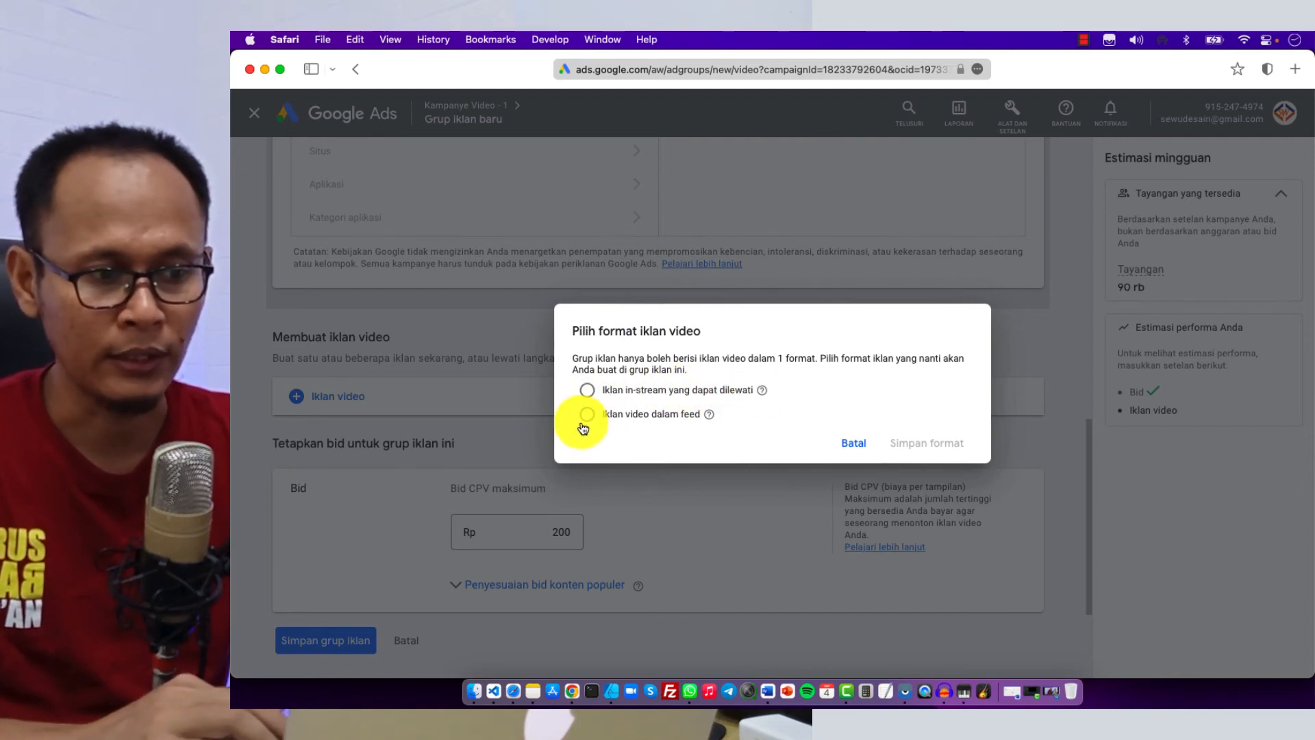
mouse_move(709, 415)
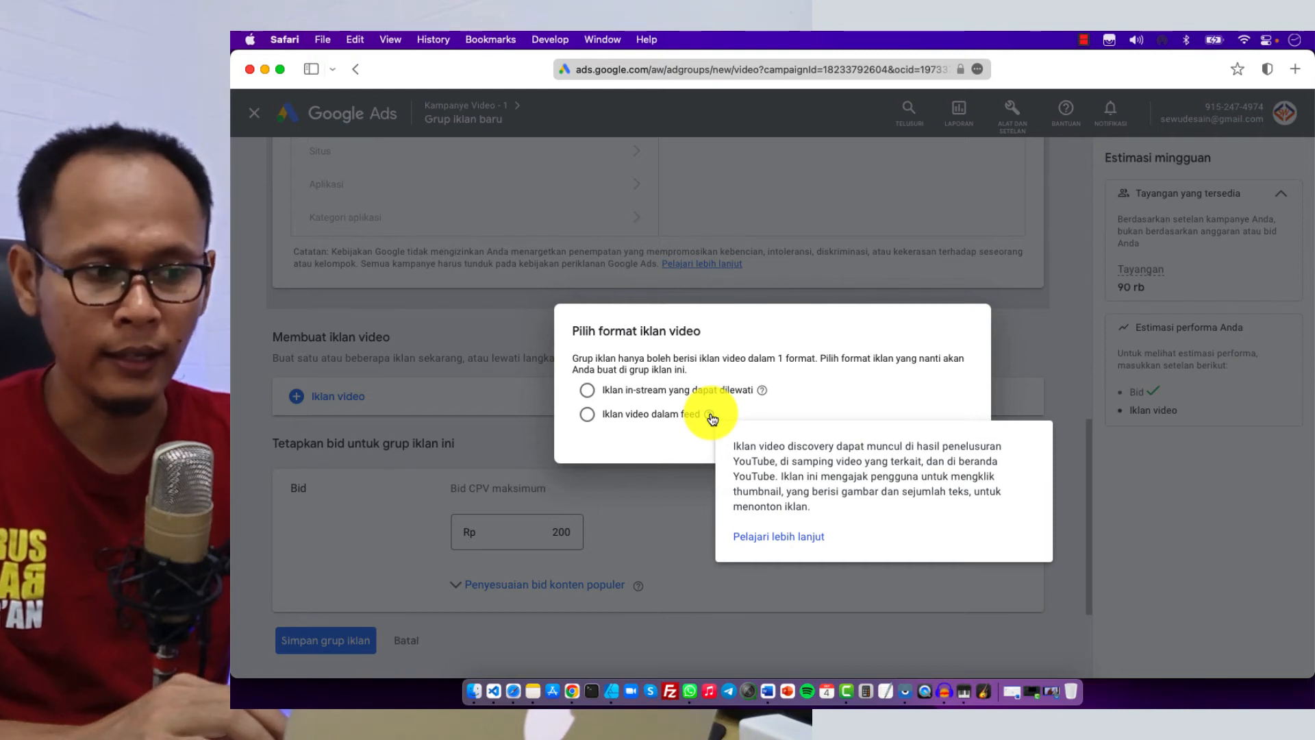
left_click(588, 415)
mouse_move(709, 415)
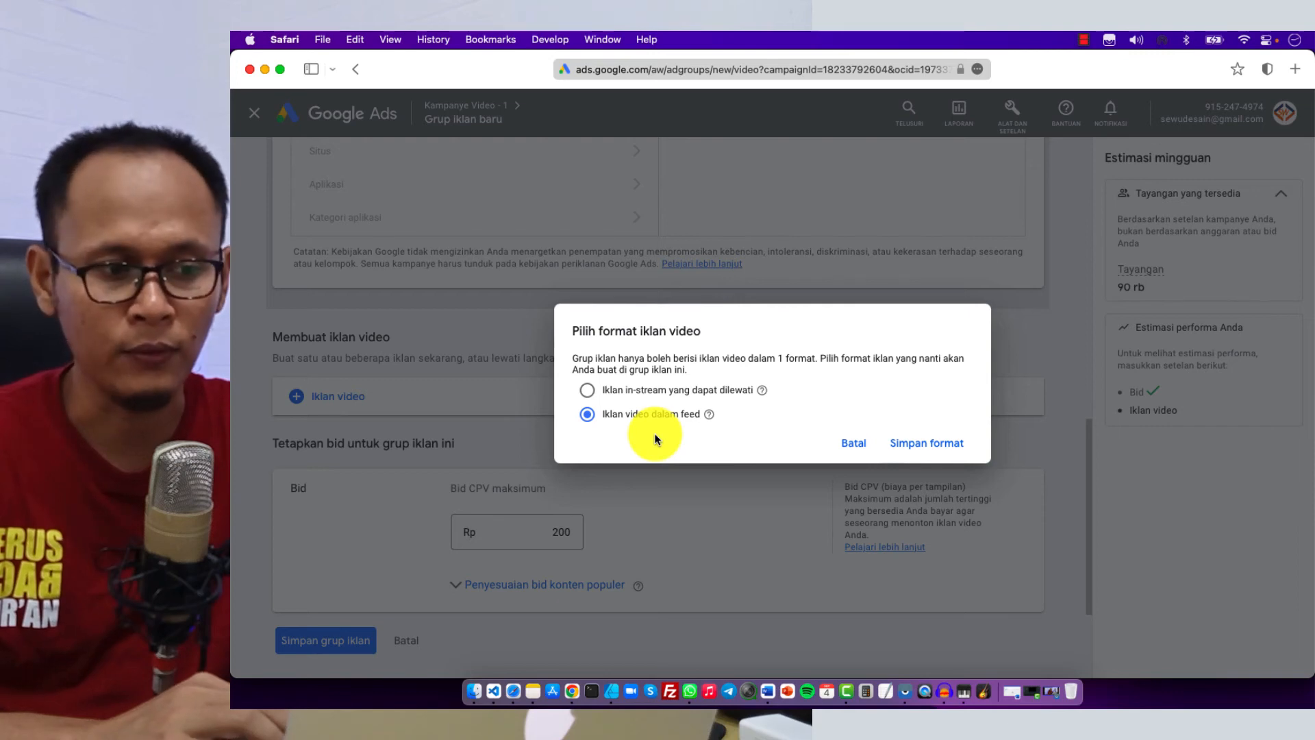
left_click(921, 443)
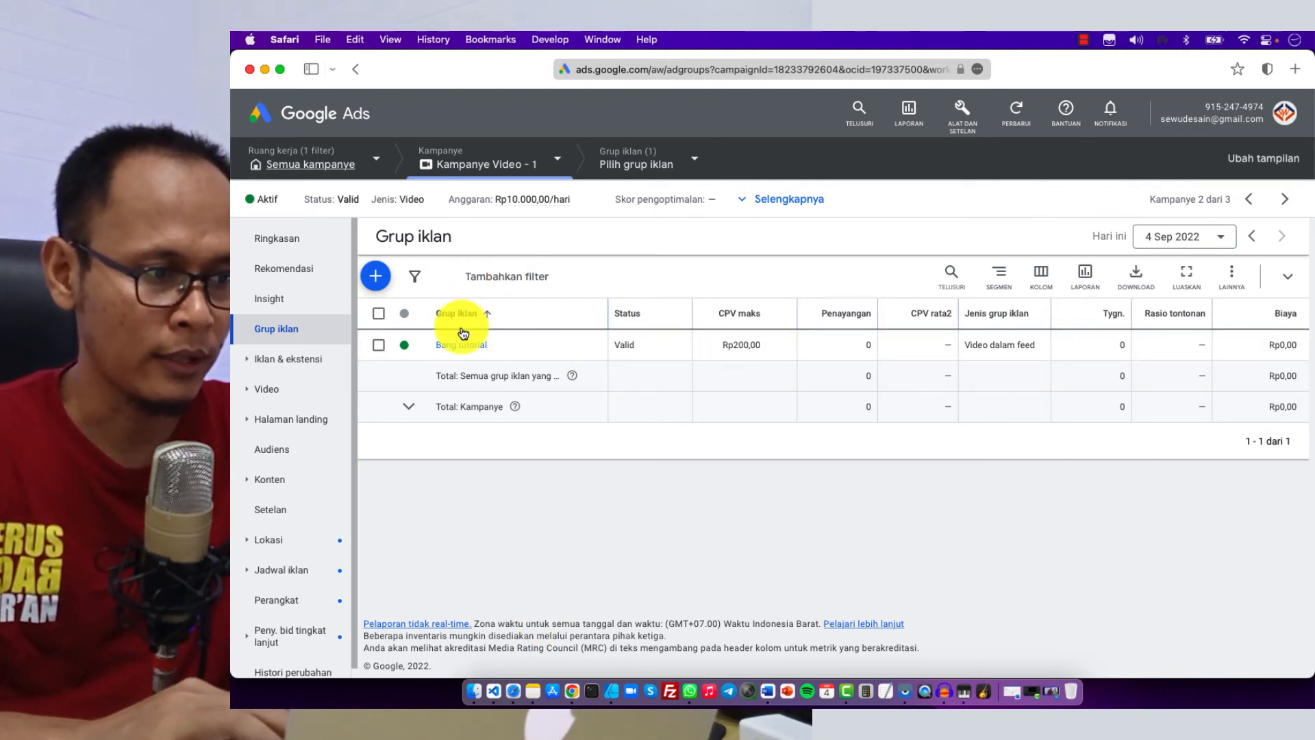
Open the Bang tutorial ad group and start creating a new video ad in it.
left_click(452, 346)
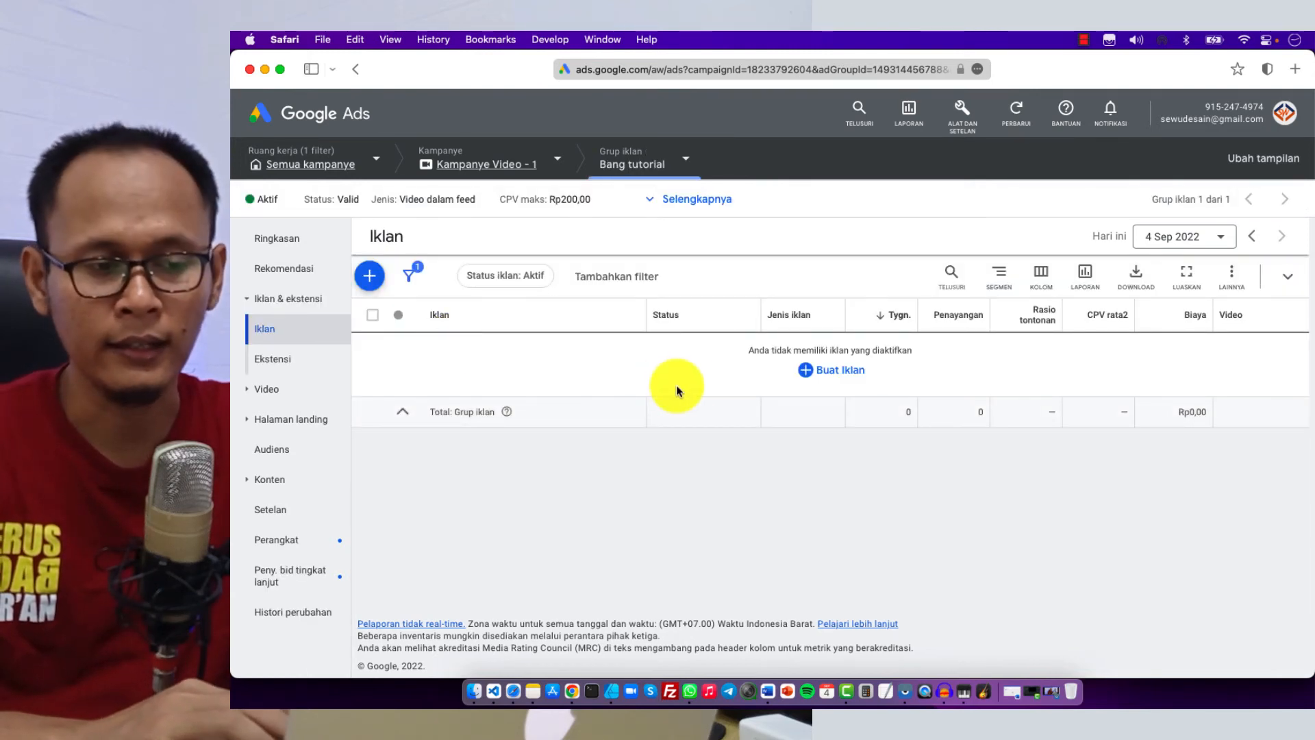
left_click(809, 371)
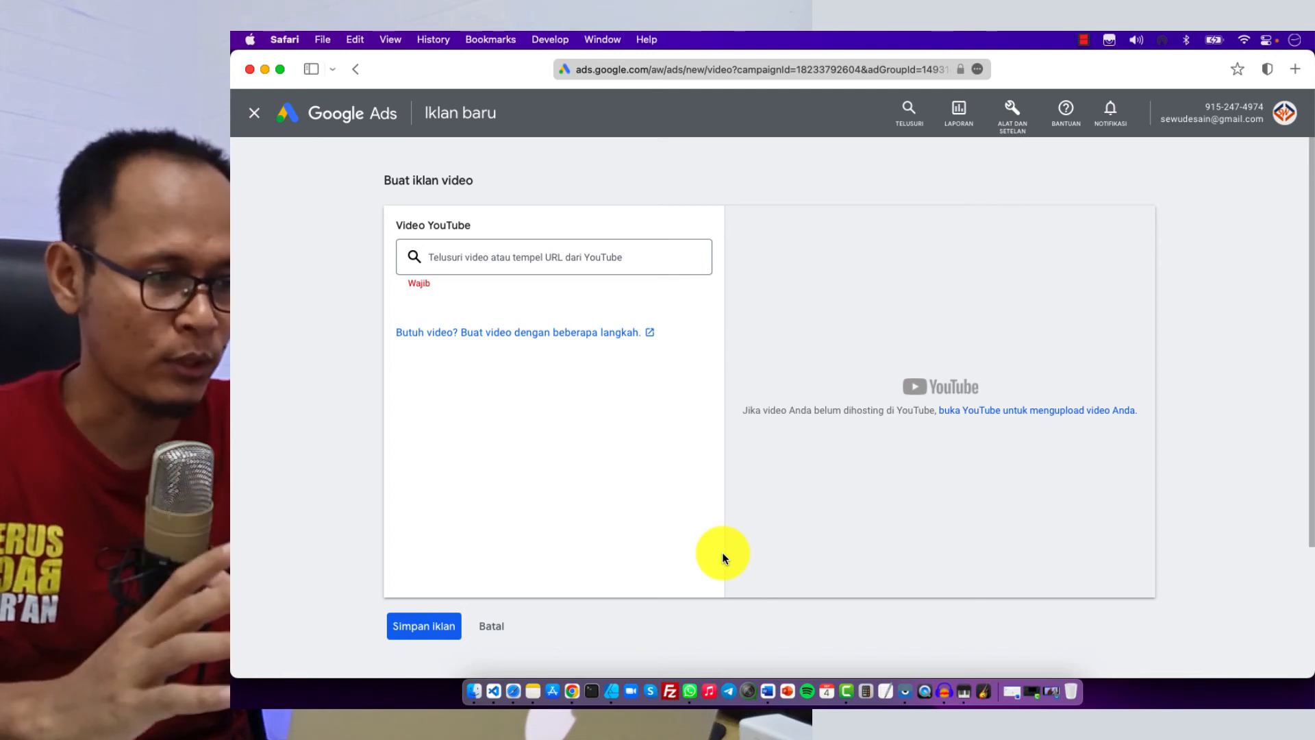
Switch to YouTube Studio in Chrome and copy the shareable link of the "Edit Capcut di Laptop atau PC" video.
left_click(571, 691)
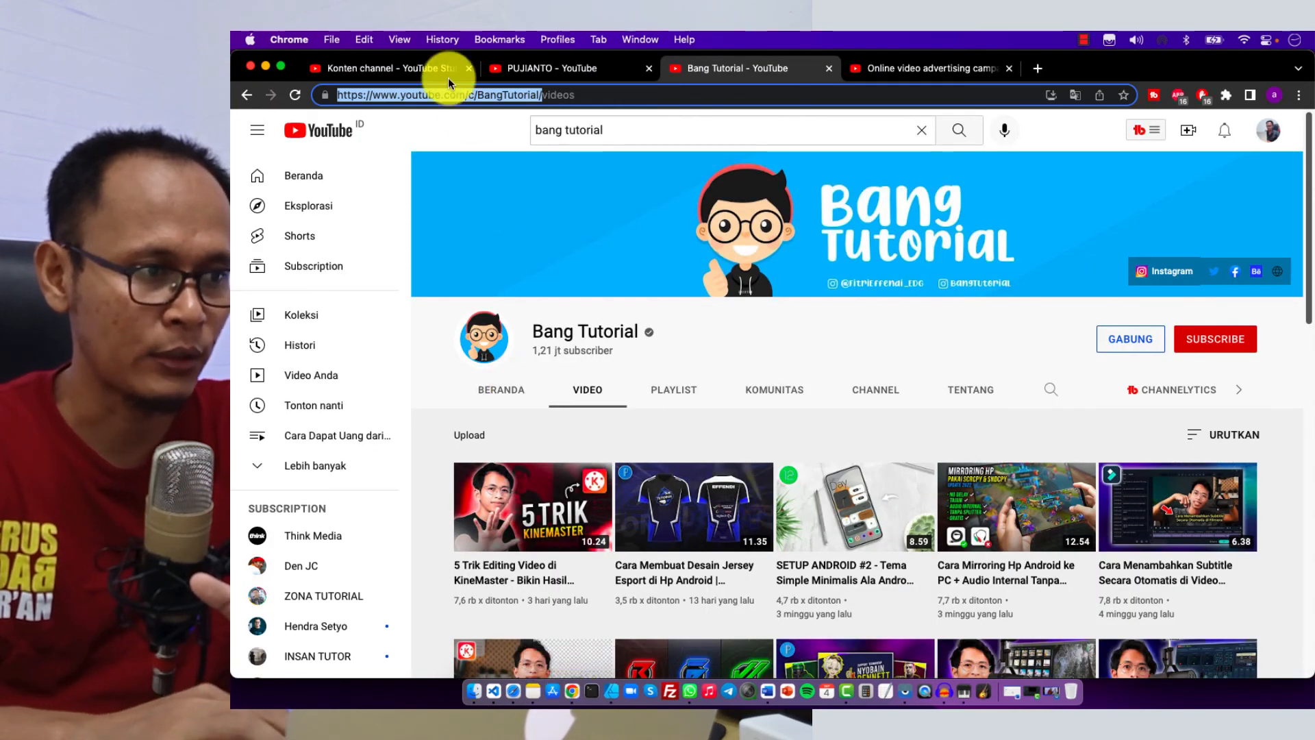
left_click(433, 68)
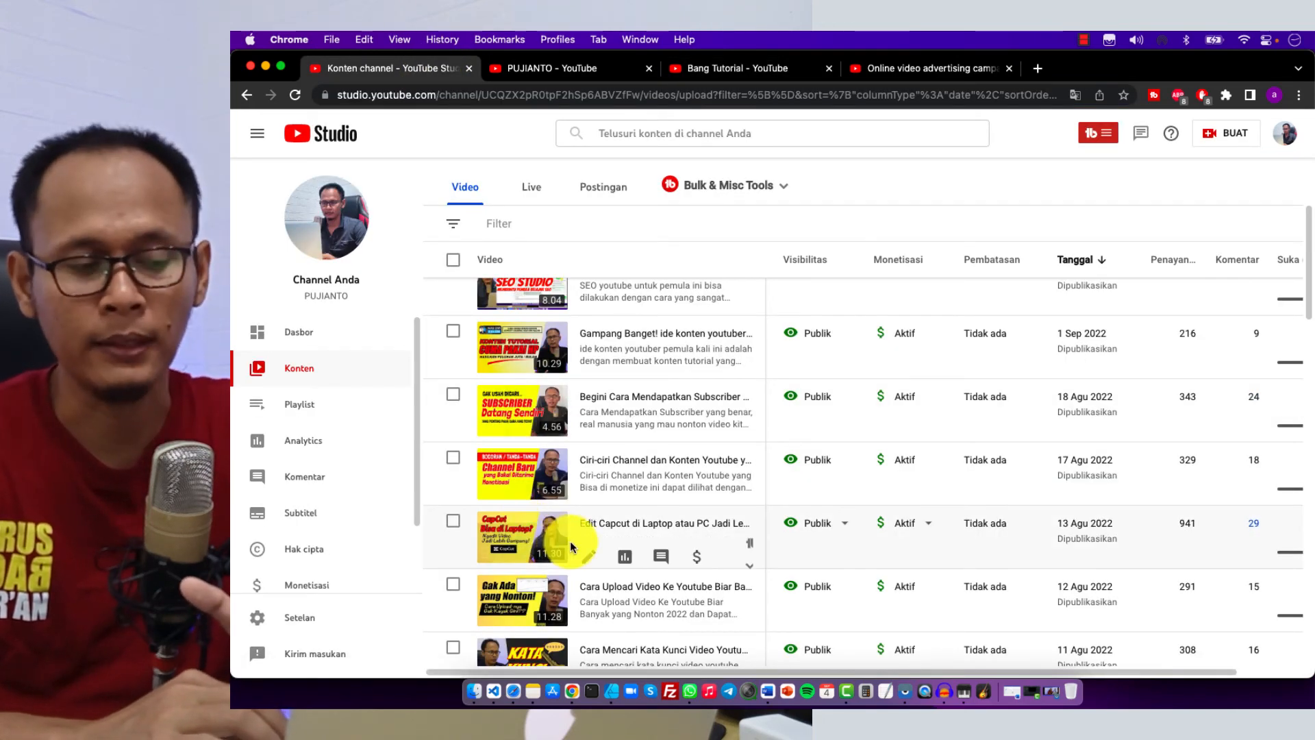
left_click(720, 555)
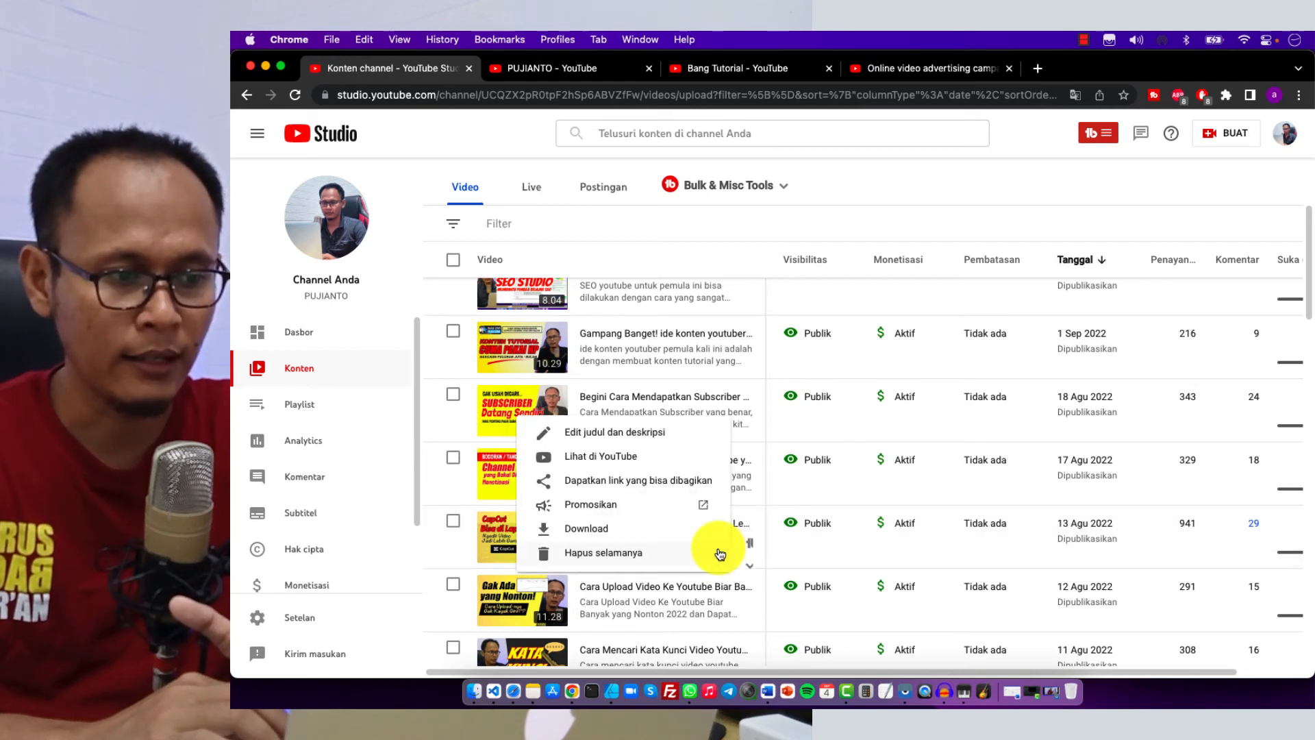
left_click(641, 483)
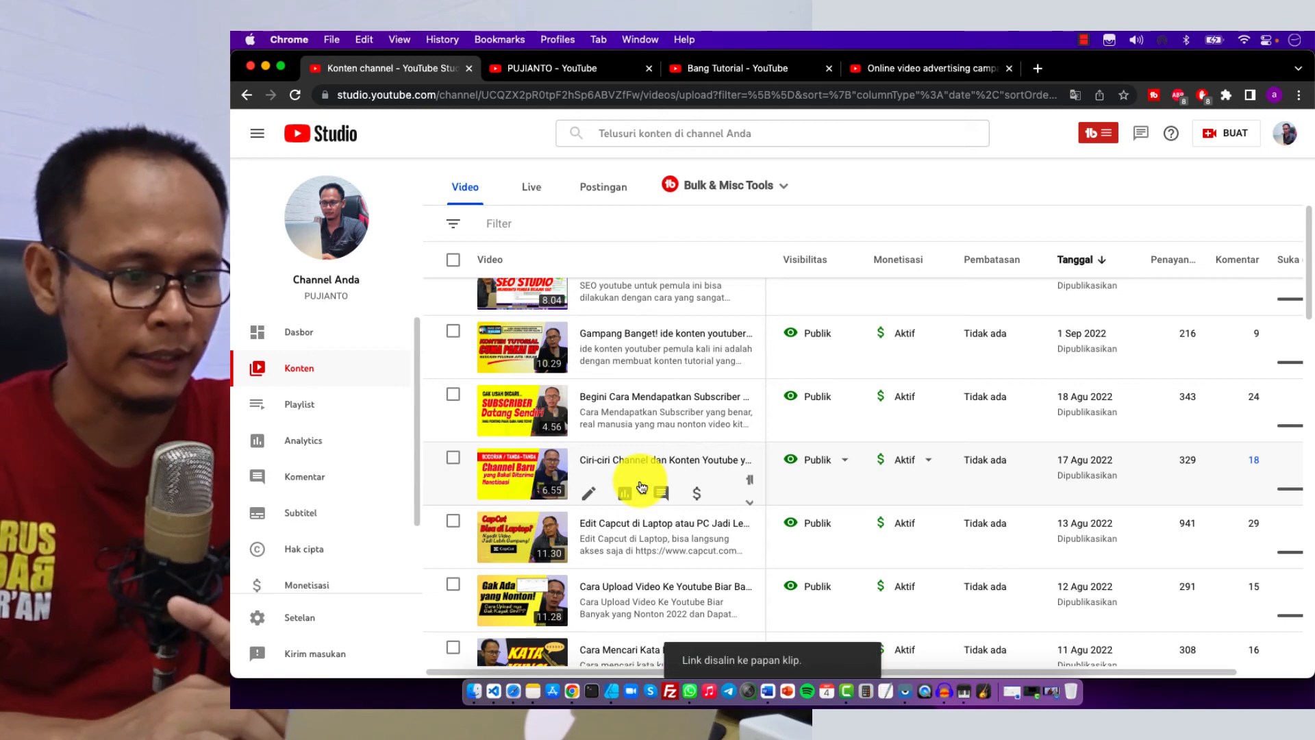
Return to Google Ads in Safari and paste the copied video link as the YouTube video for the new ad.
left_click(513, 690)
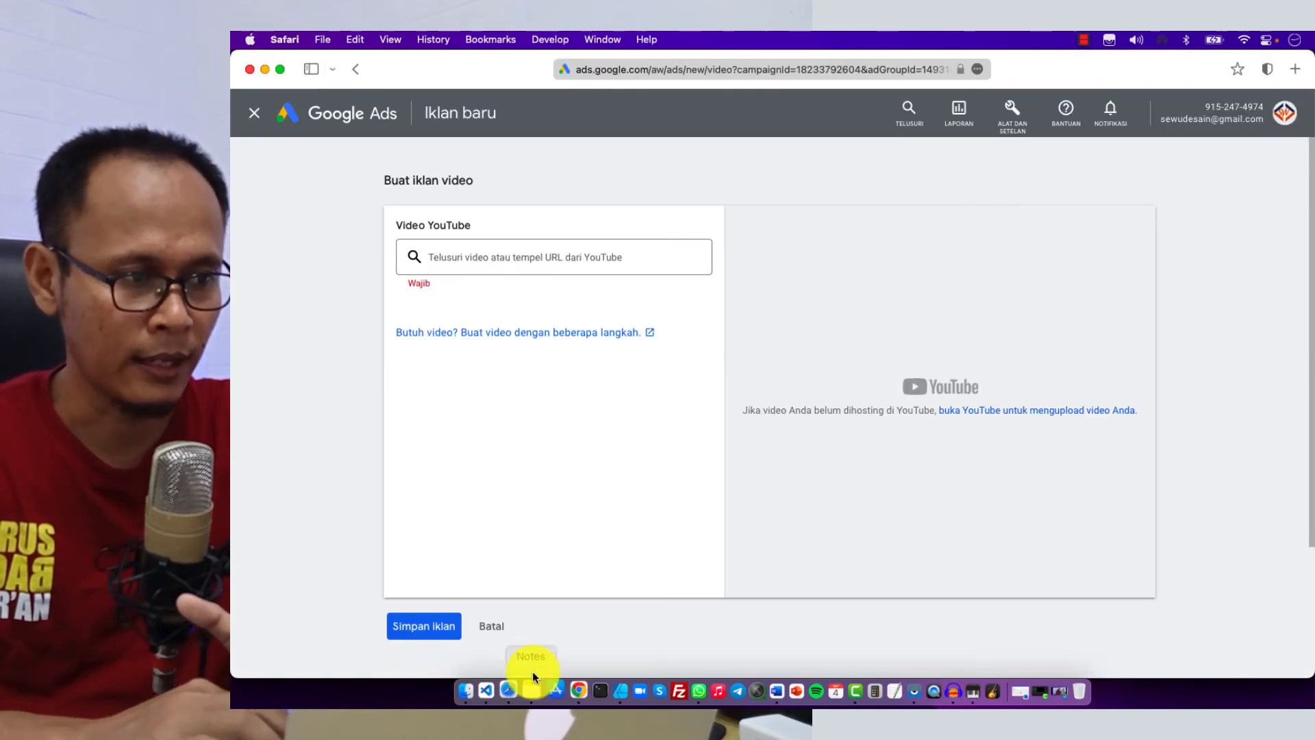
left_click(474, 259)
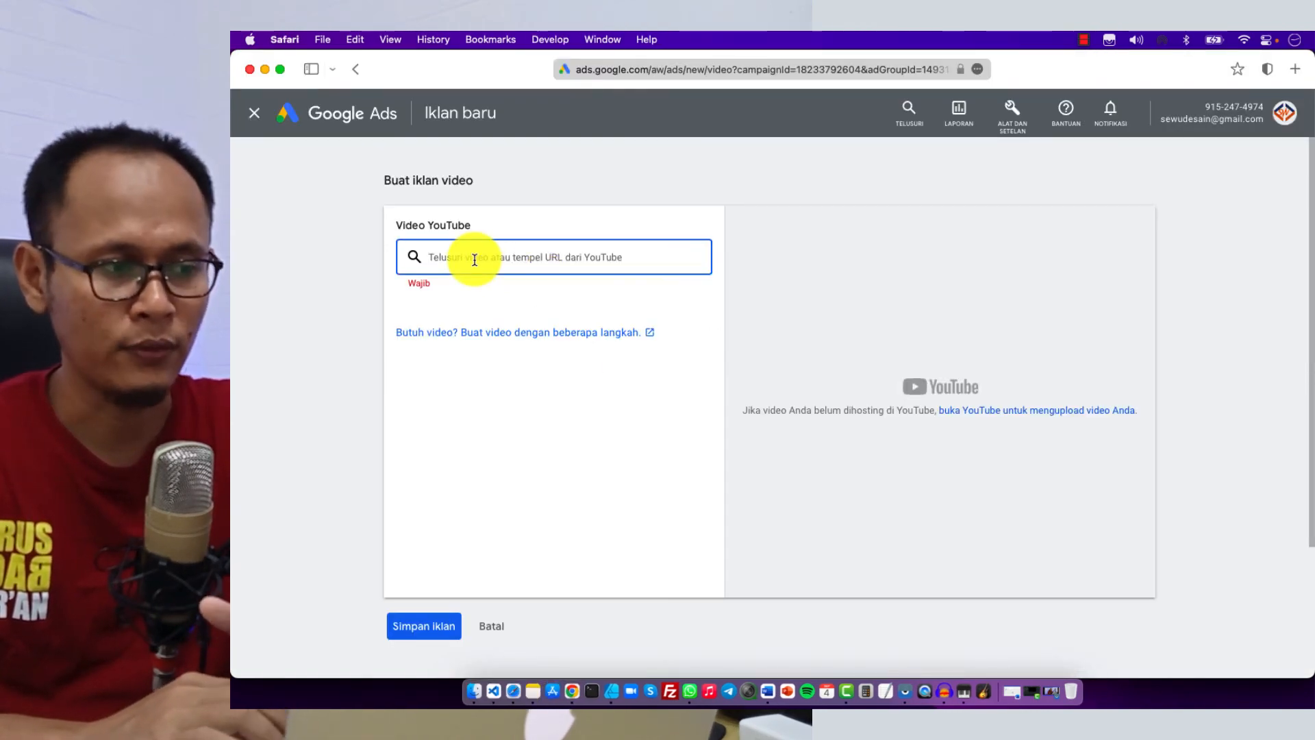
right_click(474, 259)
left_click(495, 299)
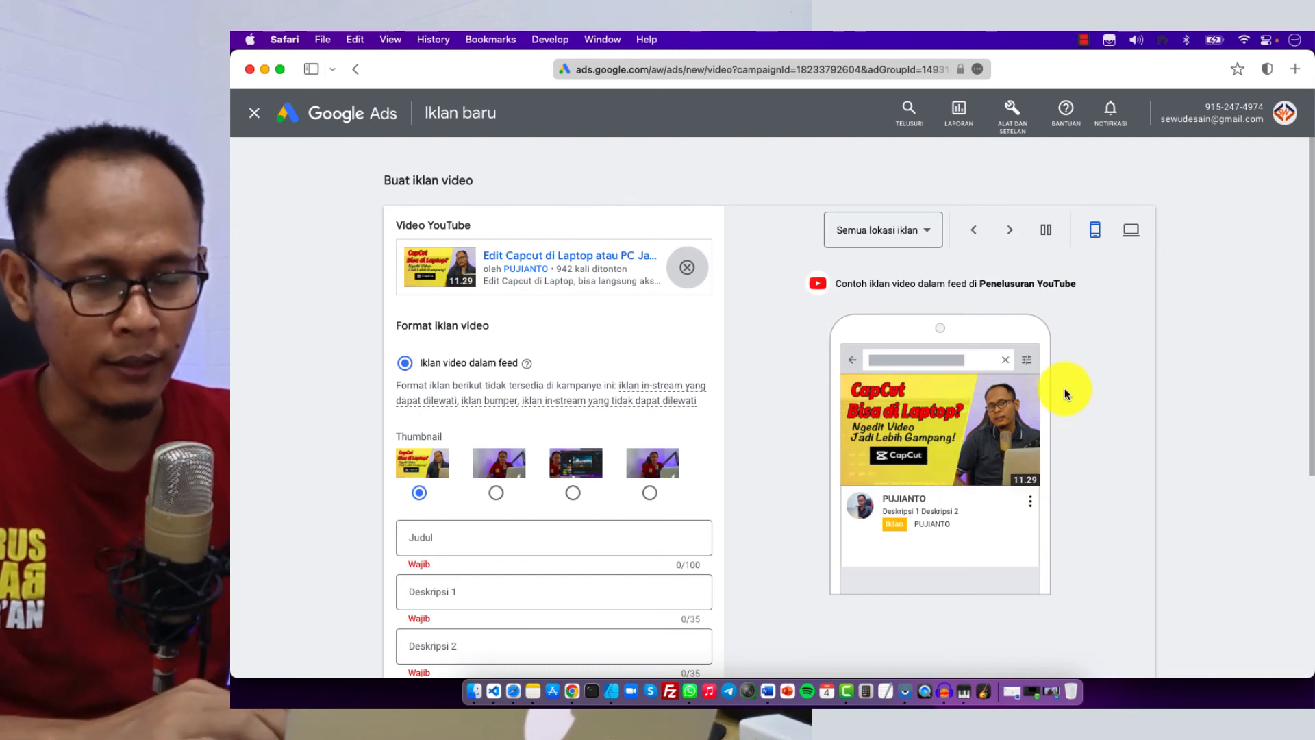
Preview the in-feed ad in the desktop layout and return to the mobile layout.
scroll(884, 502, "down", 1)
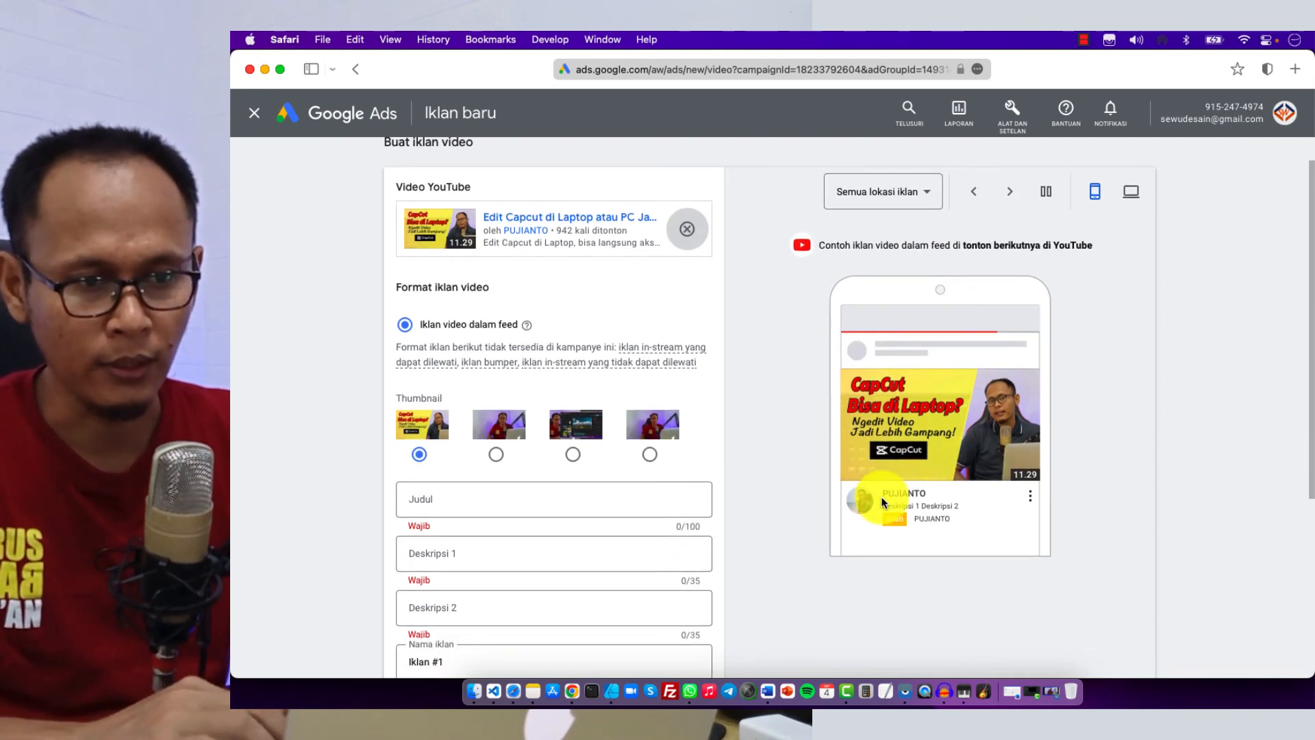
left_click(1131, 194)
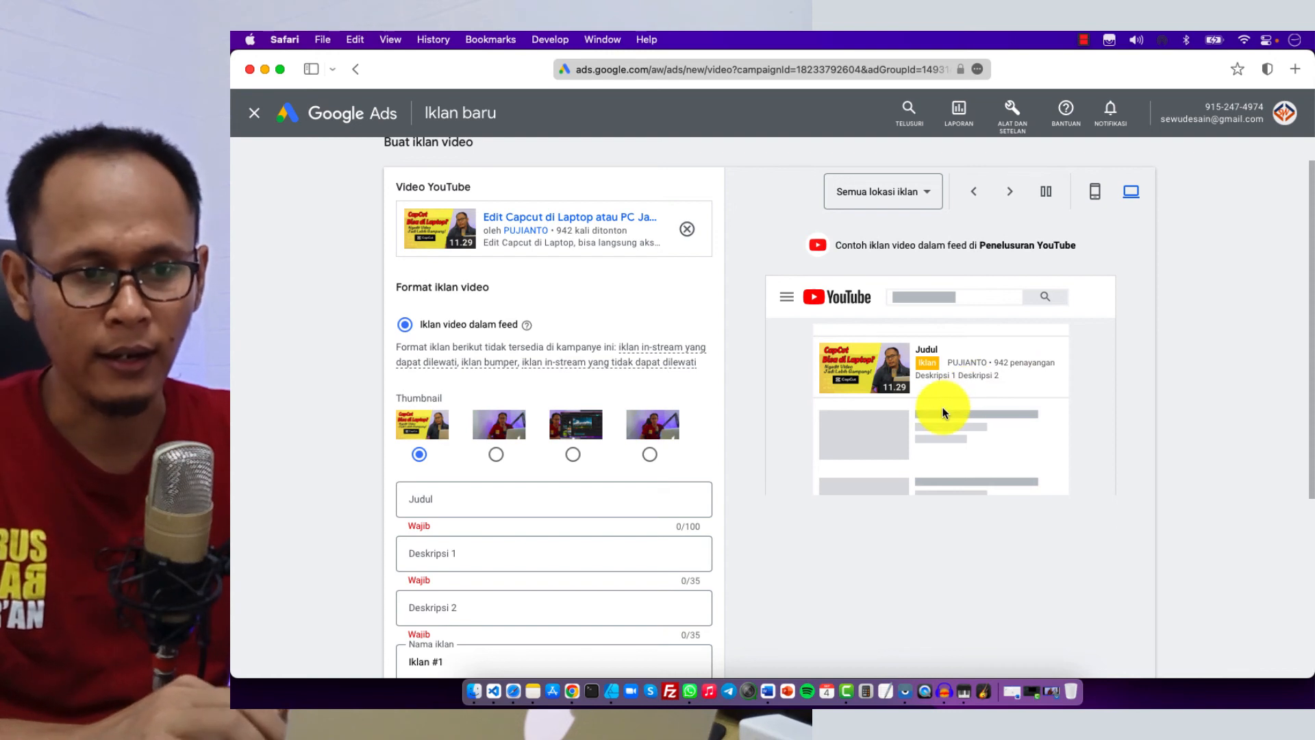
left_click(1094, 194)
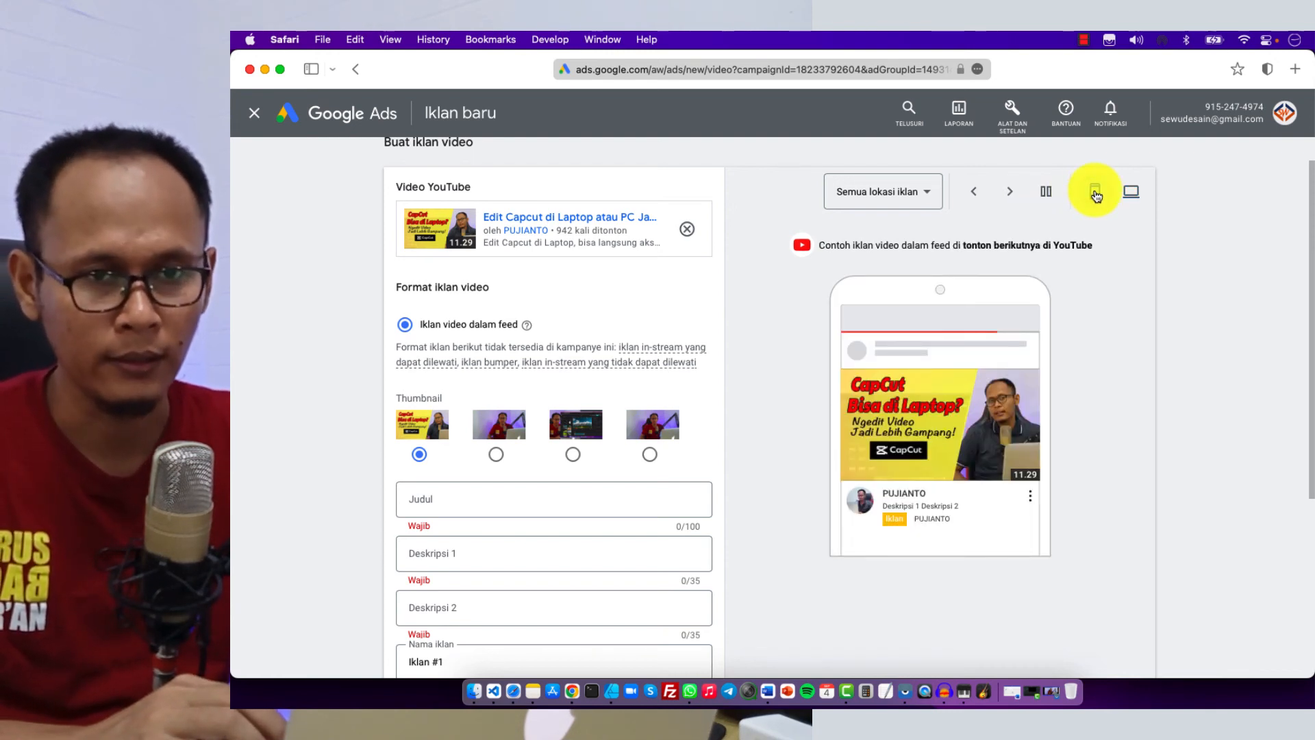
Title the ad "Tutorial Capcut di laptop" and fill in the descriptions "cara edit video dengan capcut" and "bisa di laptop atau pc".
scroll(325, 446, "down", 3)
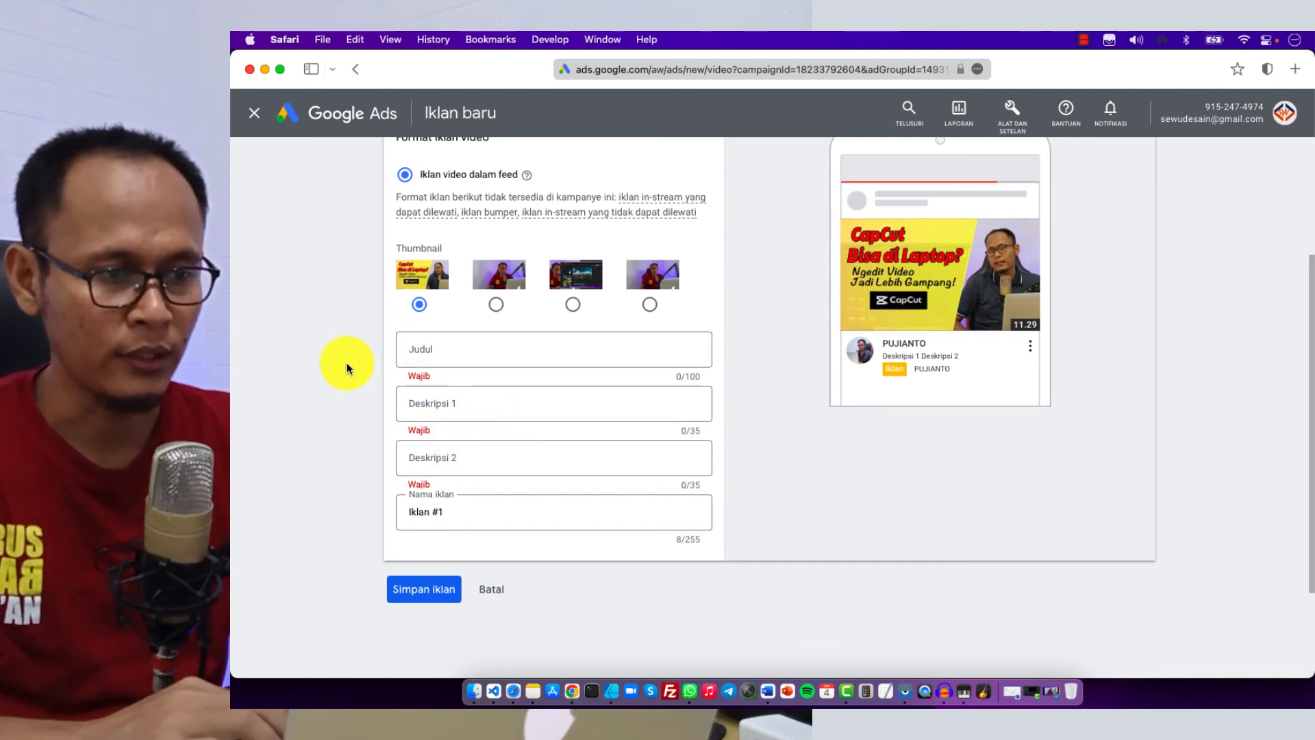
scroll(347, 368, "up", 4)
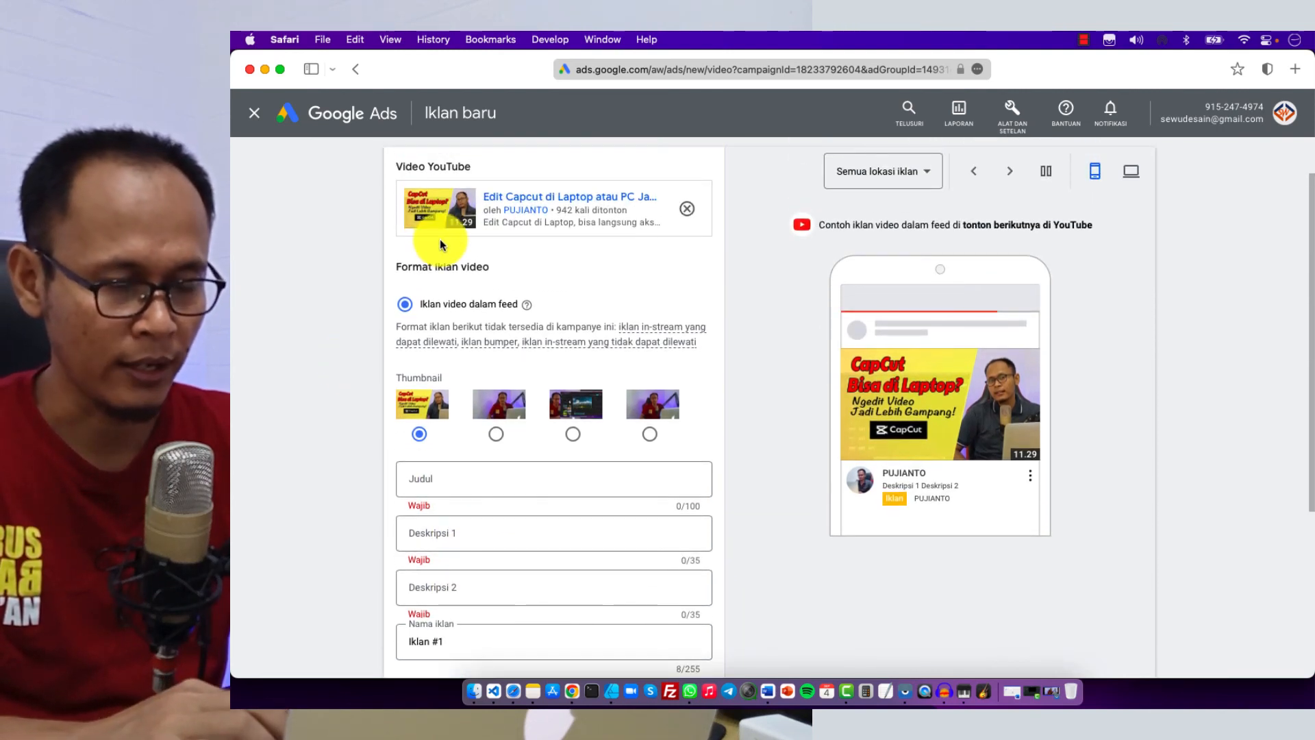
scroll(394, 417, "down", 2)
scroll(392, 449, "up", 2)
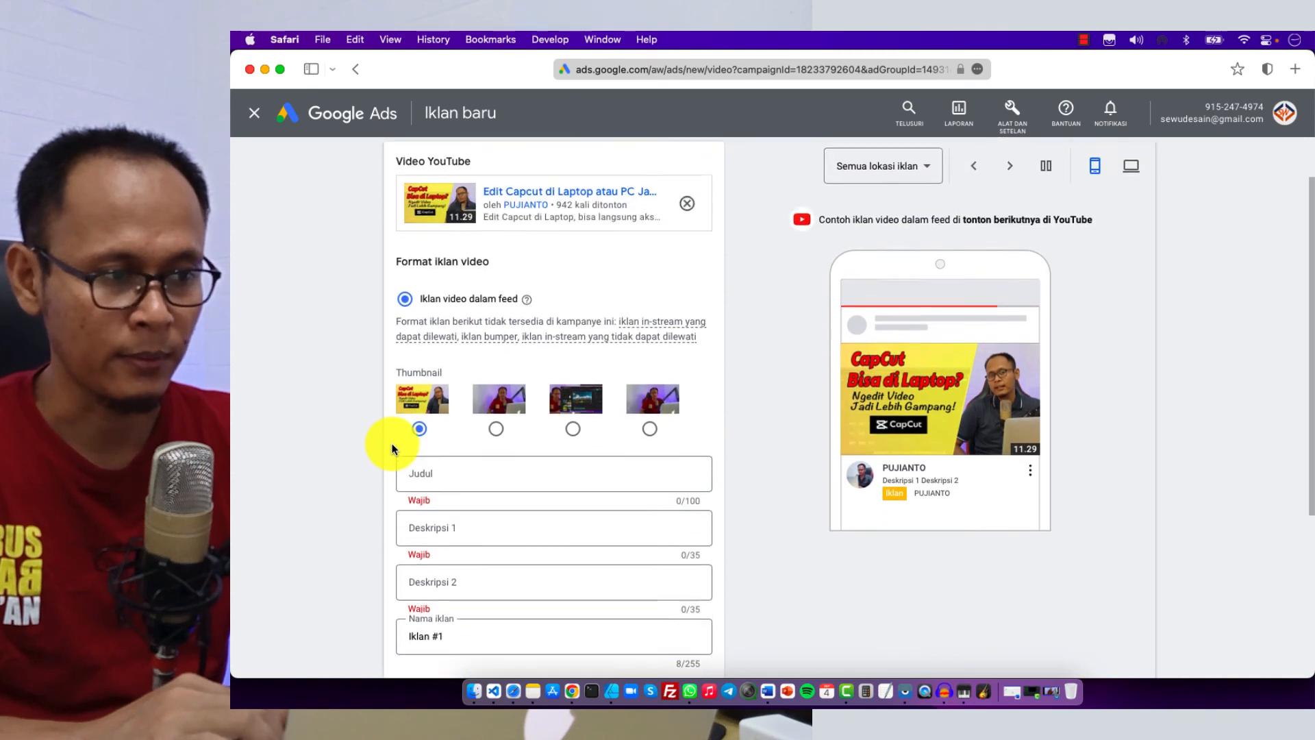
scroll(393, 449, "up", 1)
scroll(393, 449, "down", 1)
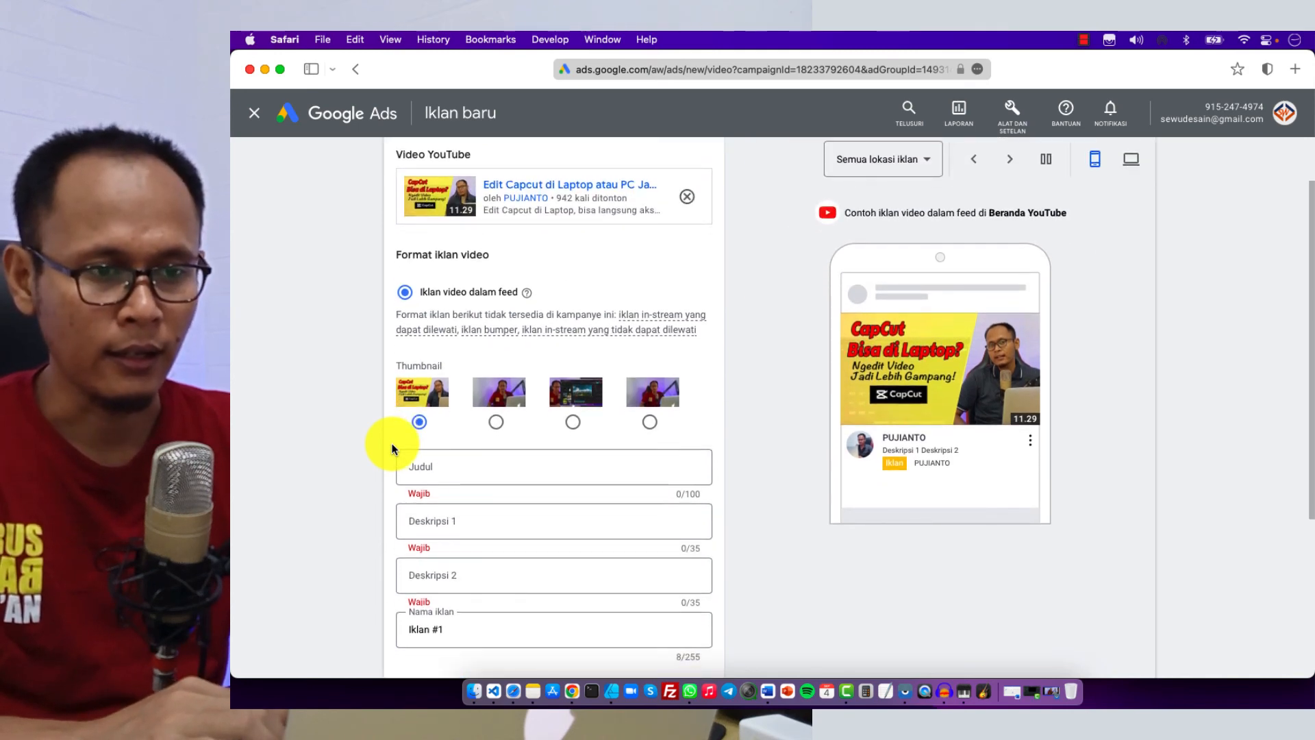
scroll(393, 449, "down", 2)
scroll(392, 449, "up", 2)
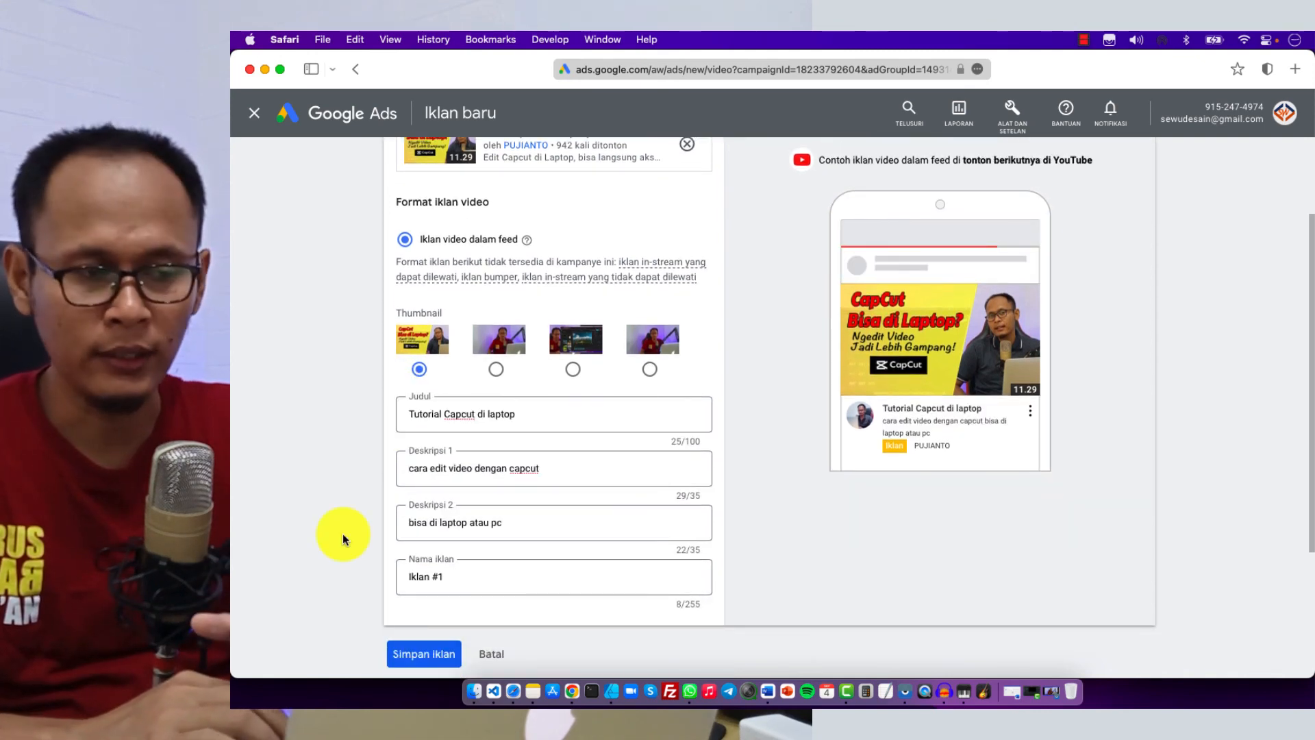
Keep the ad name Iklan #1 and save the video ad.
scroll(358, 397, "up", 3)
scroll(358, 397, "down", 3)
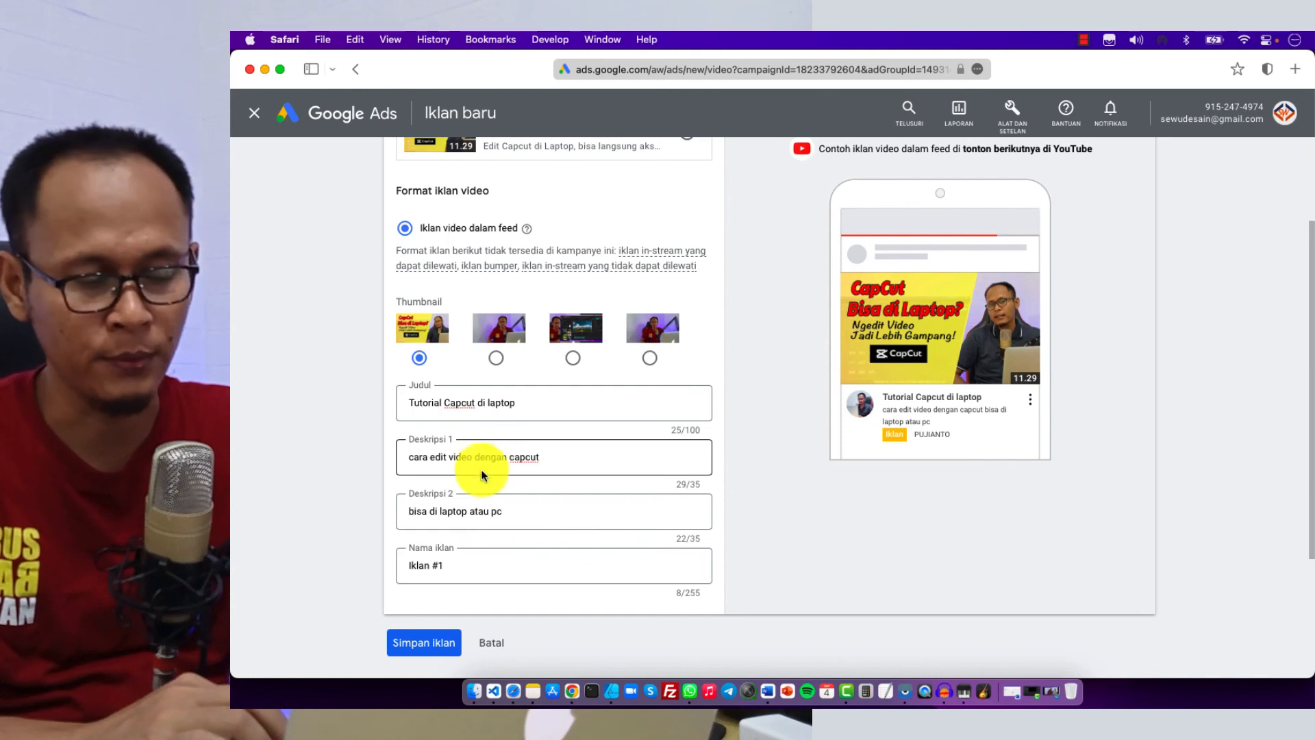
left_click(459, 562)
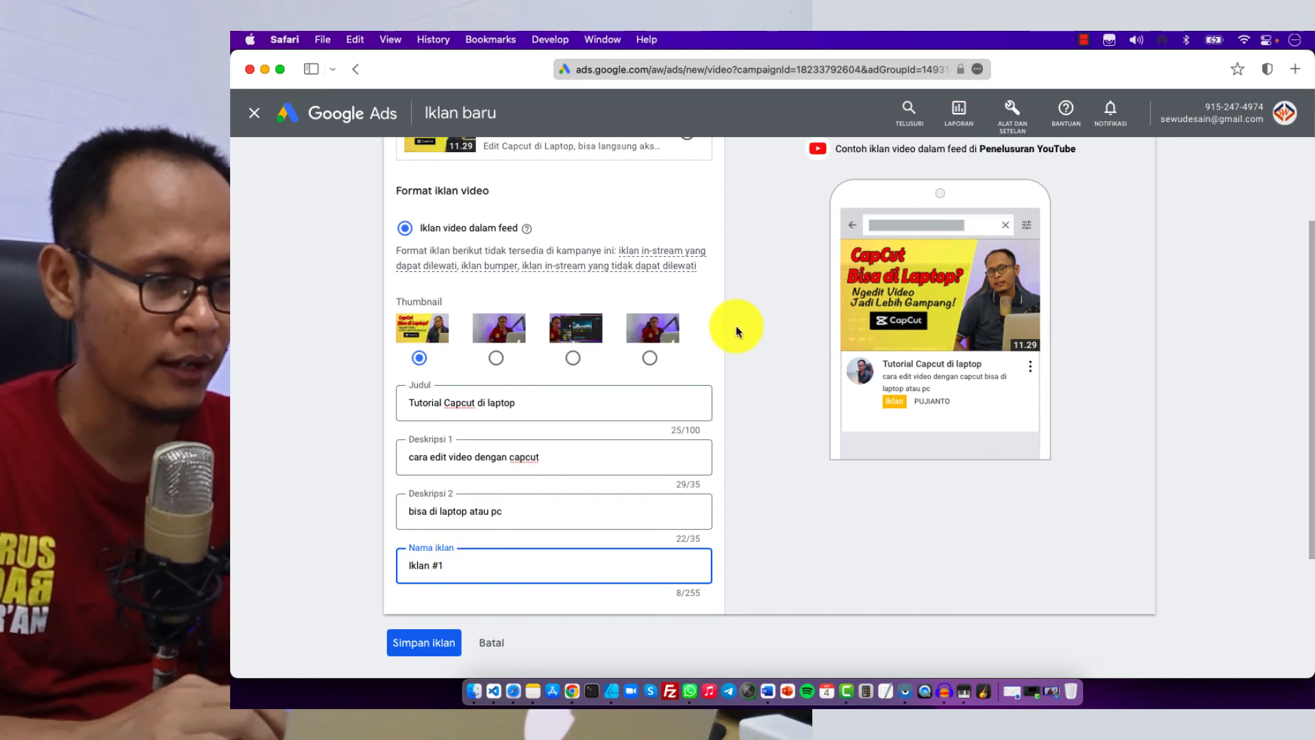
left_click(343, 532)
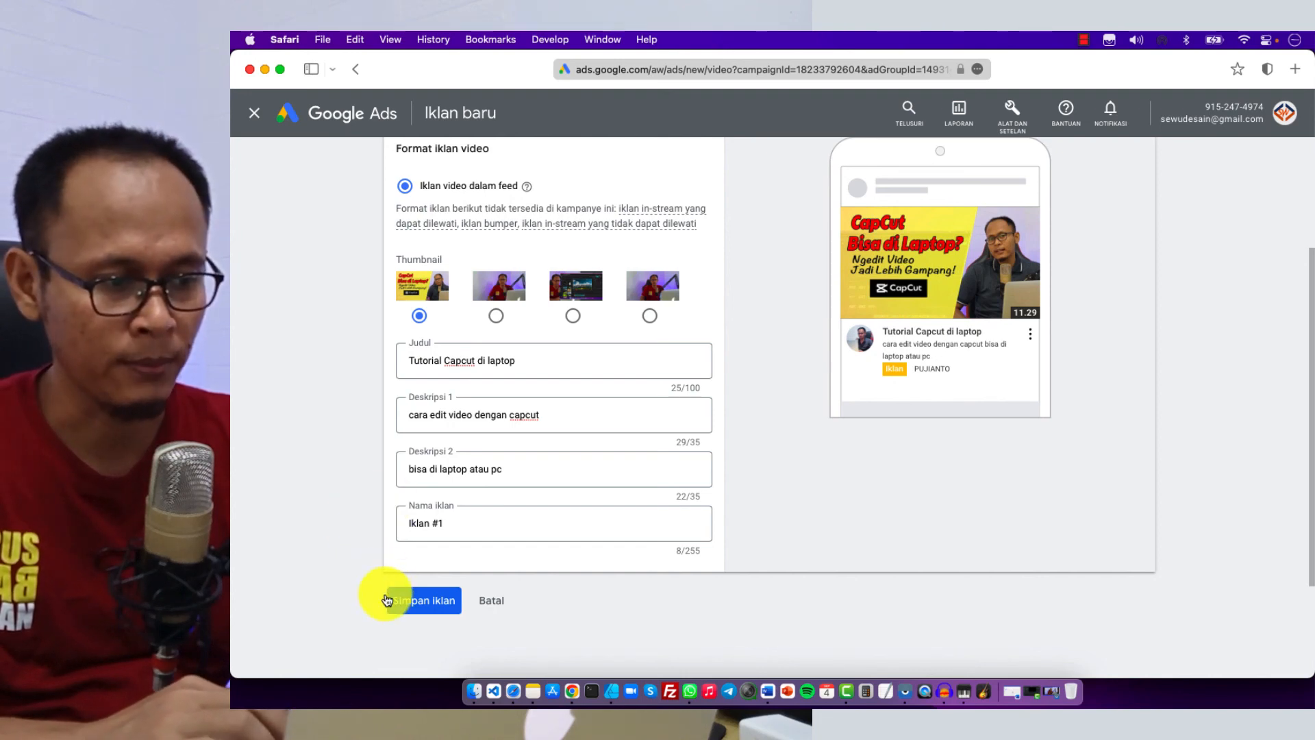
left_click(411, 601)
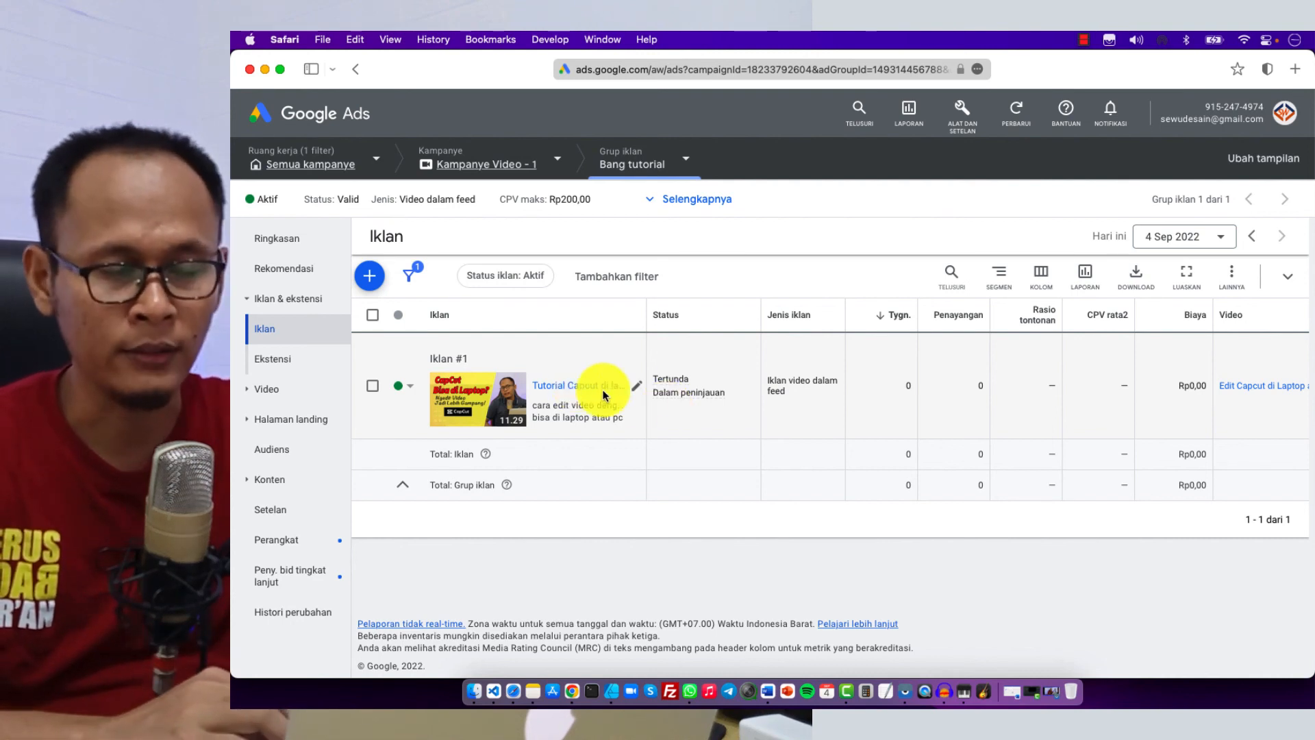
View the explanation of the review status for Iklan #1 in the ads list.
mouse_move(678, 394)
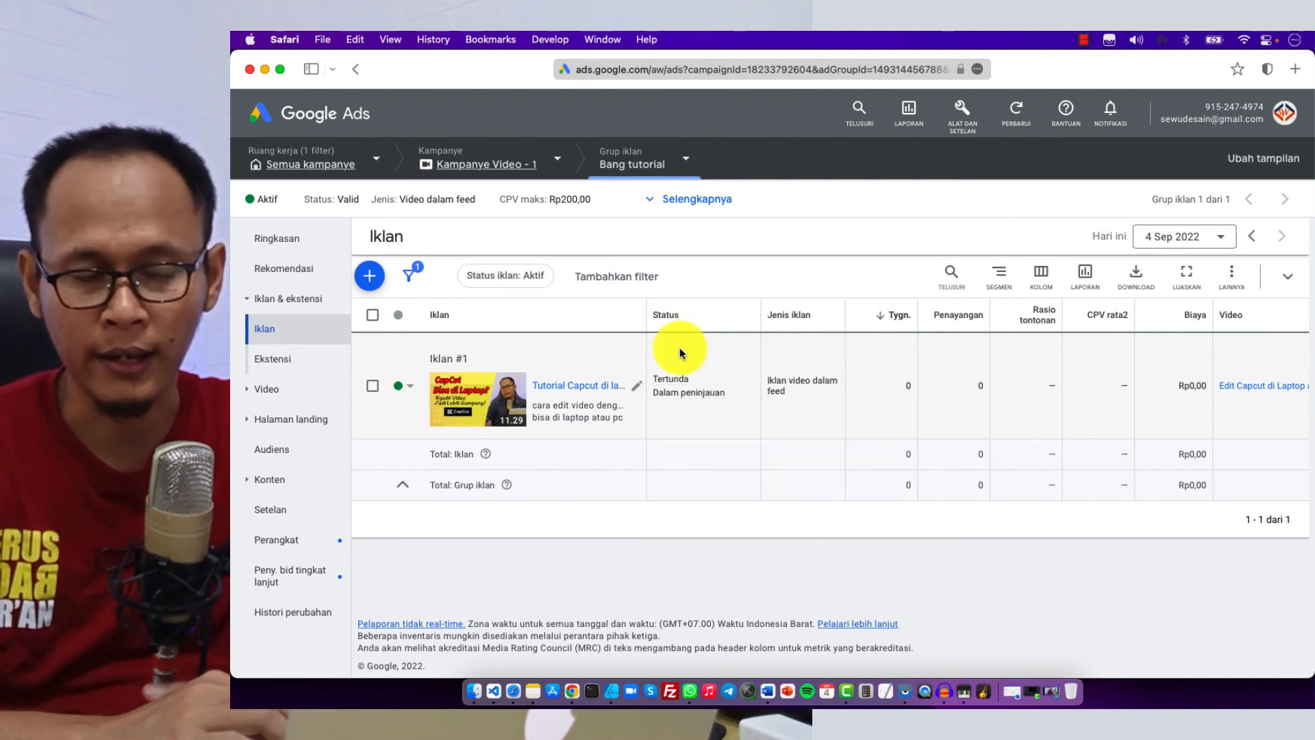
mouse_move(712, 379)
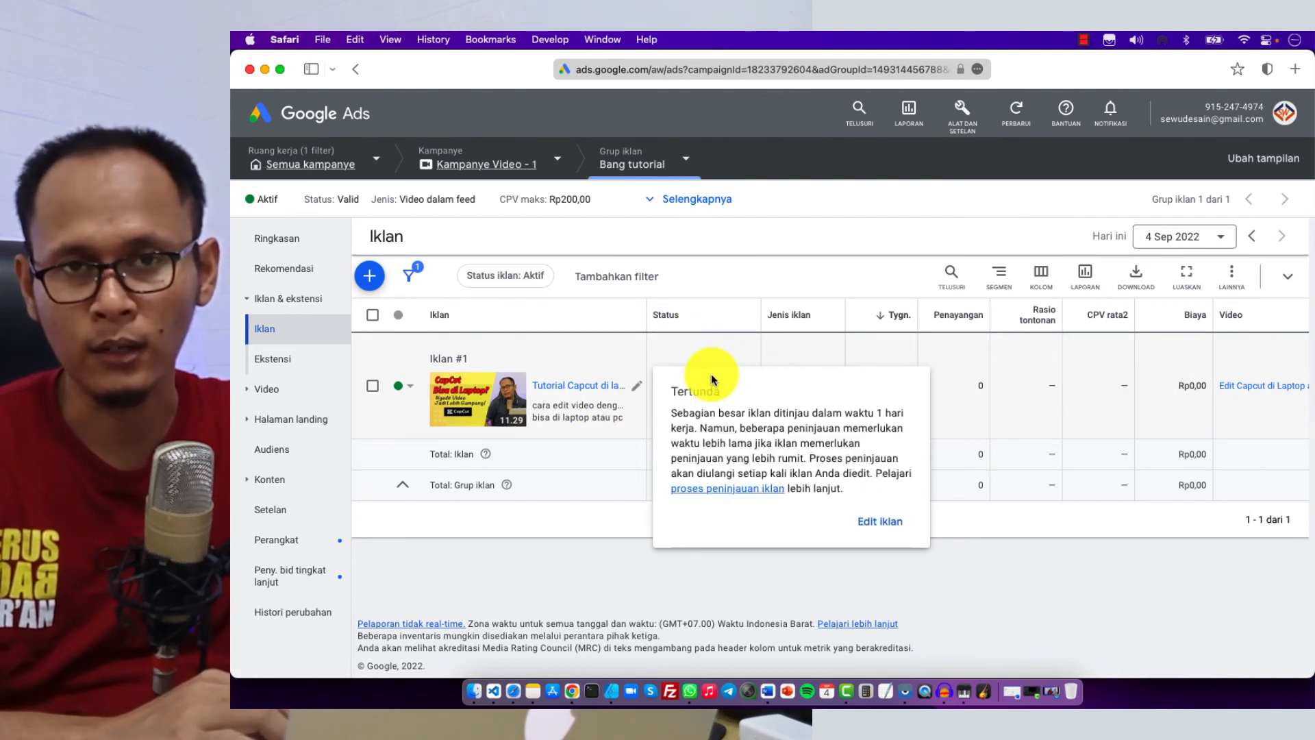